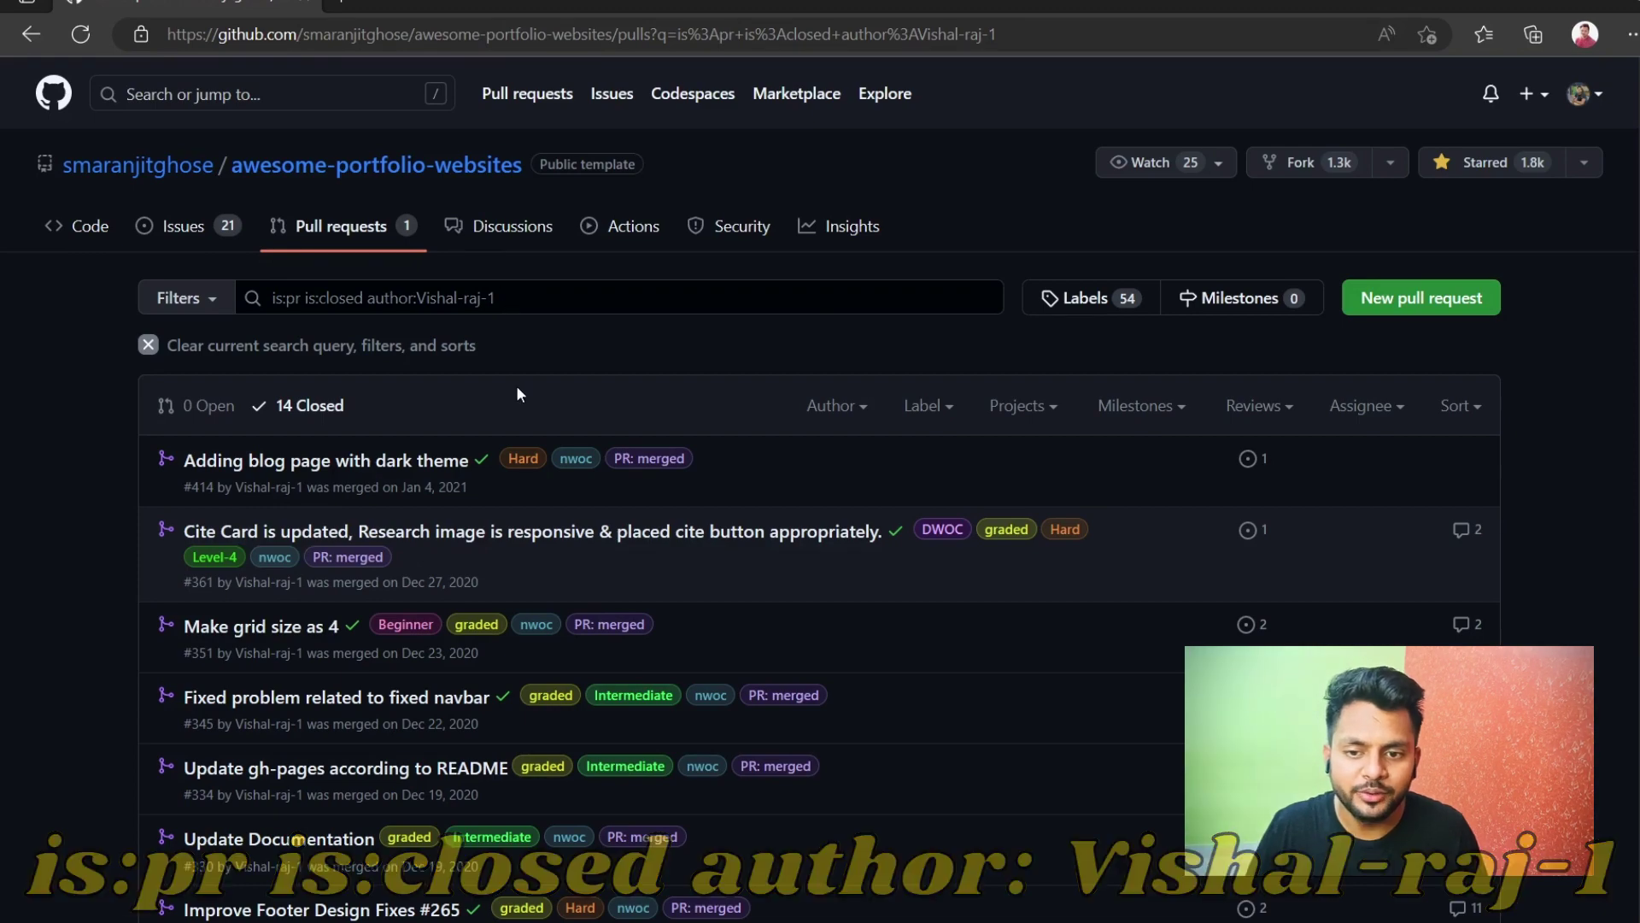
- Look through the author's closed pull requests in the awesome-portfolio-websites repository and select the filtered list's web address
{"action": "scroll", "coordinate": [56, 703], "scroll_direction": "down", "scroll_amount": 5}
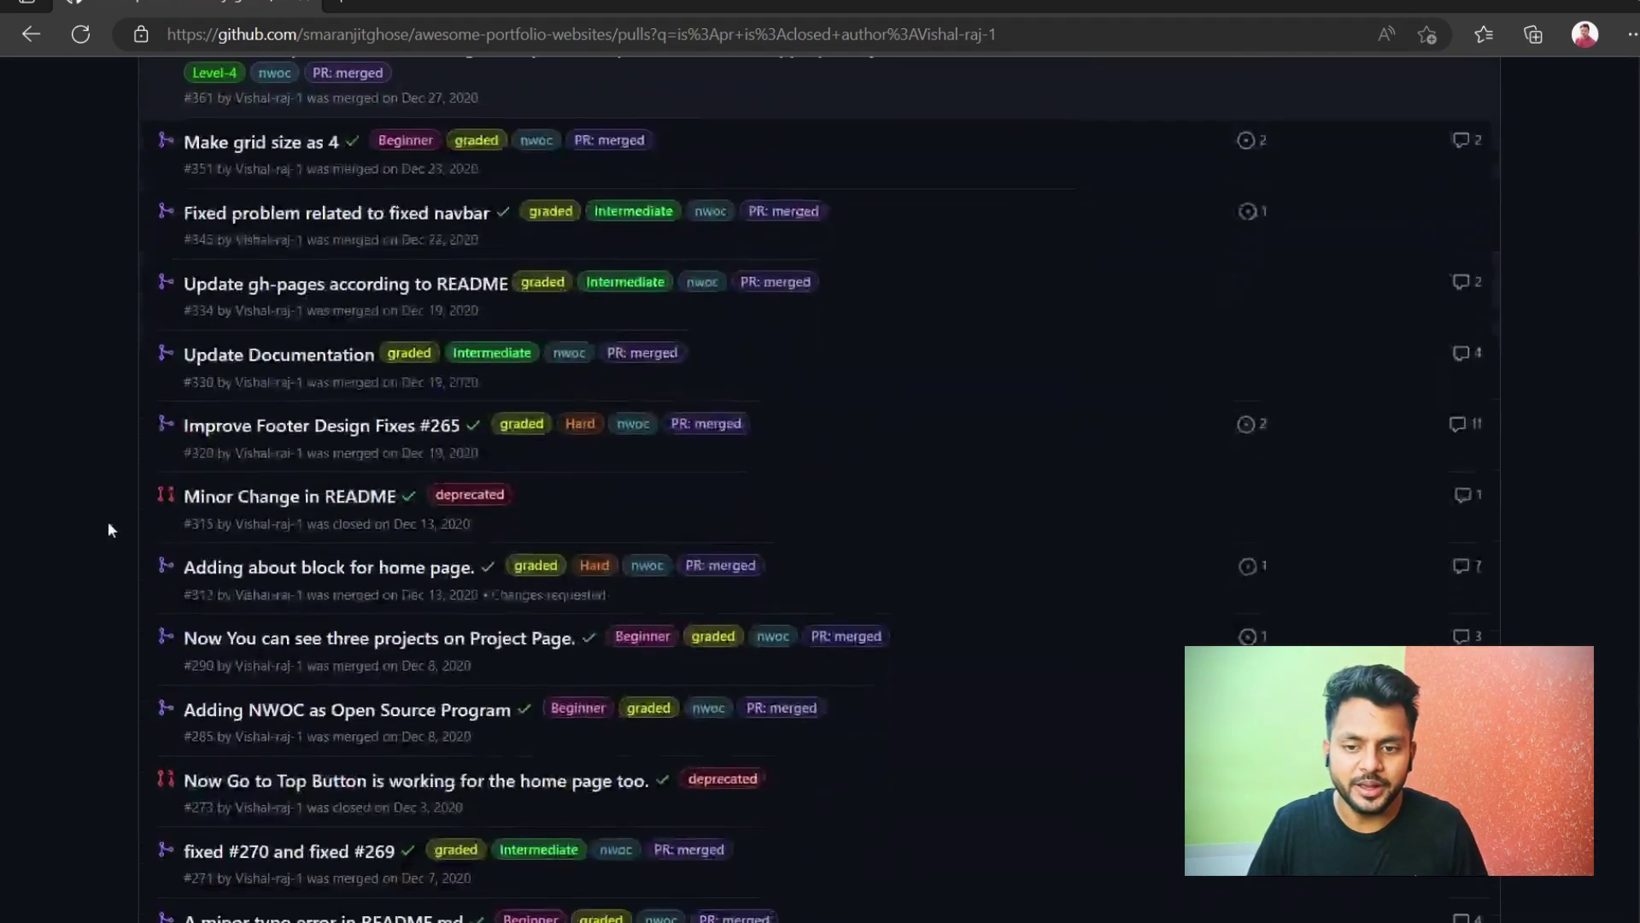
{"action": "scroll", "coordinate": [109, 754], "scroll_direction": "up", "scroll_amount": 6}
{"action": "left_click", "coordinate": [1015, 39]}
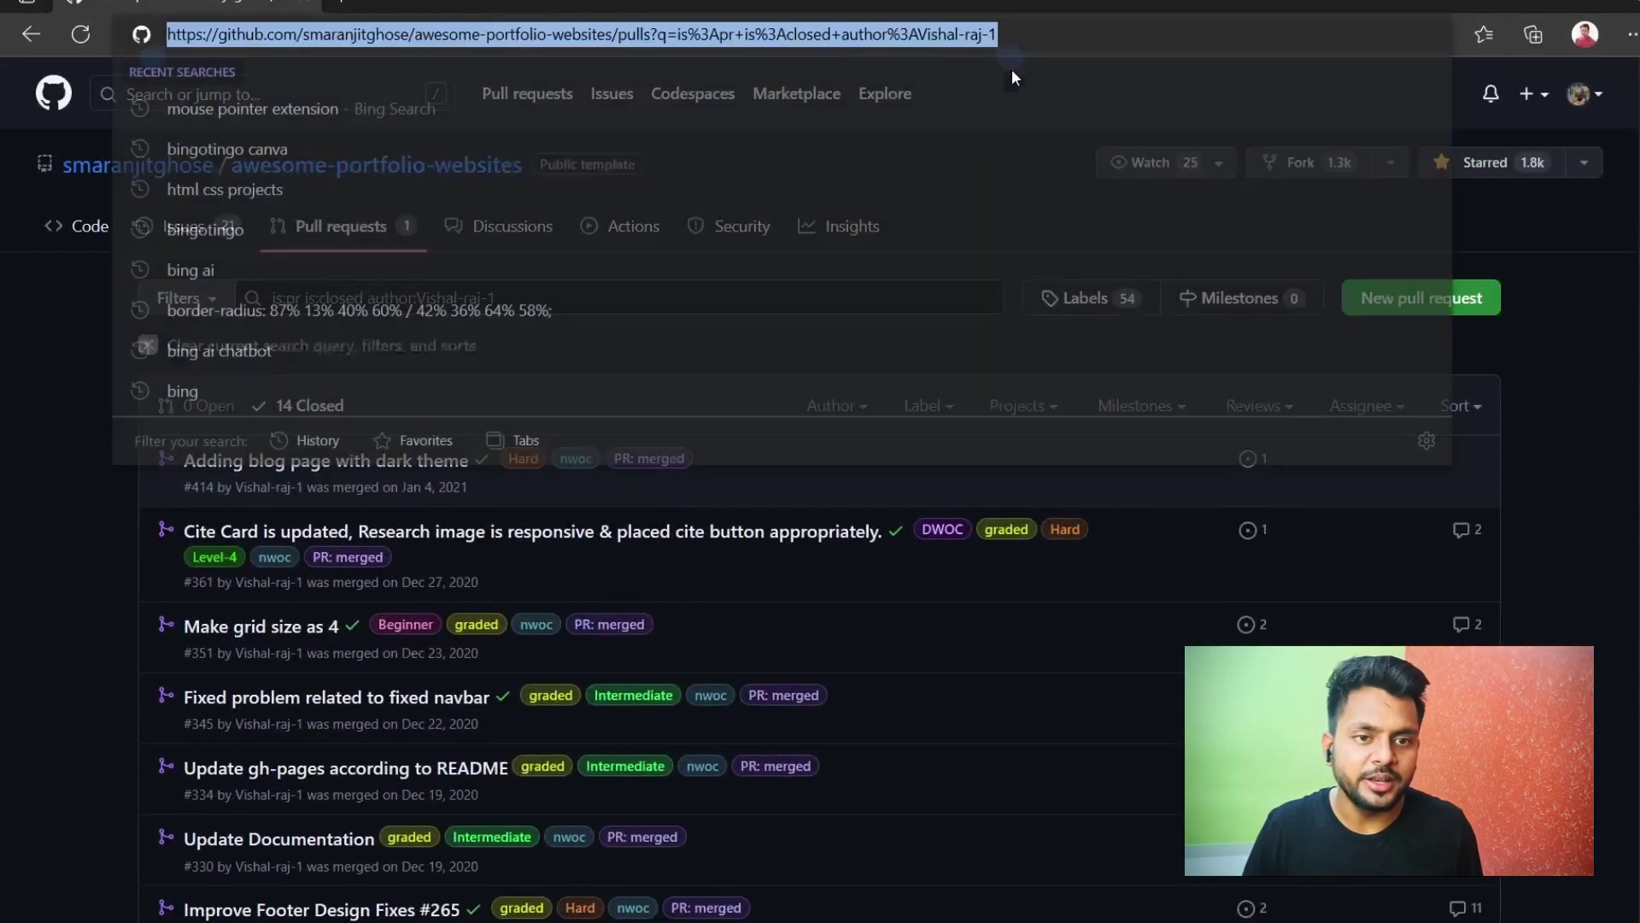
{"action": "left_click", "coordinate": [53, 588]}
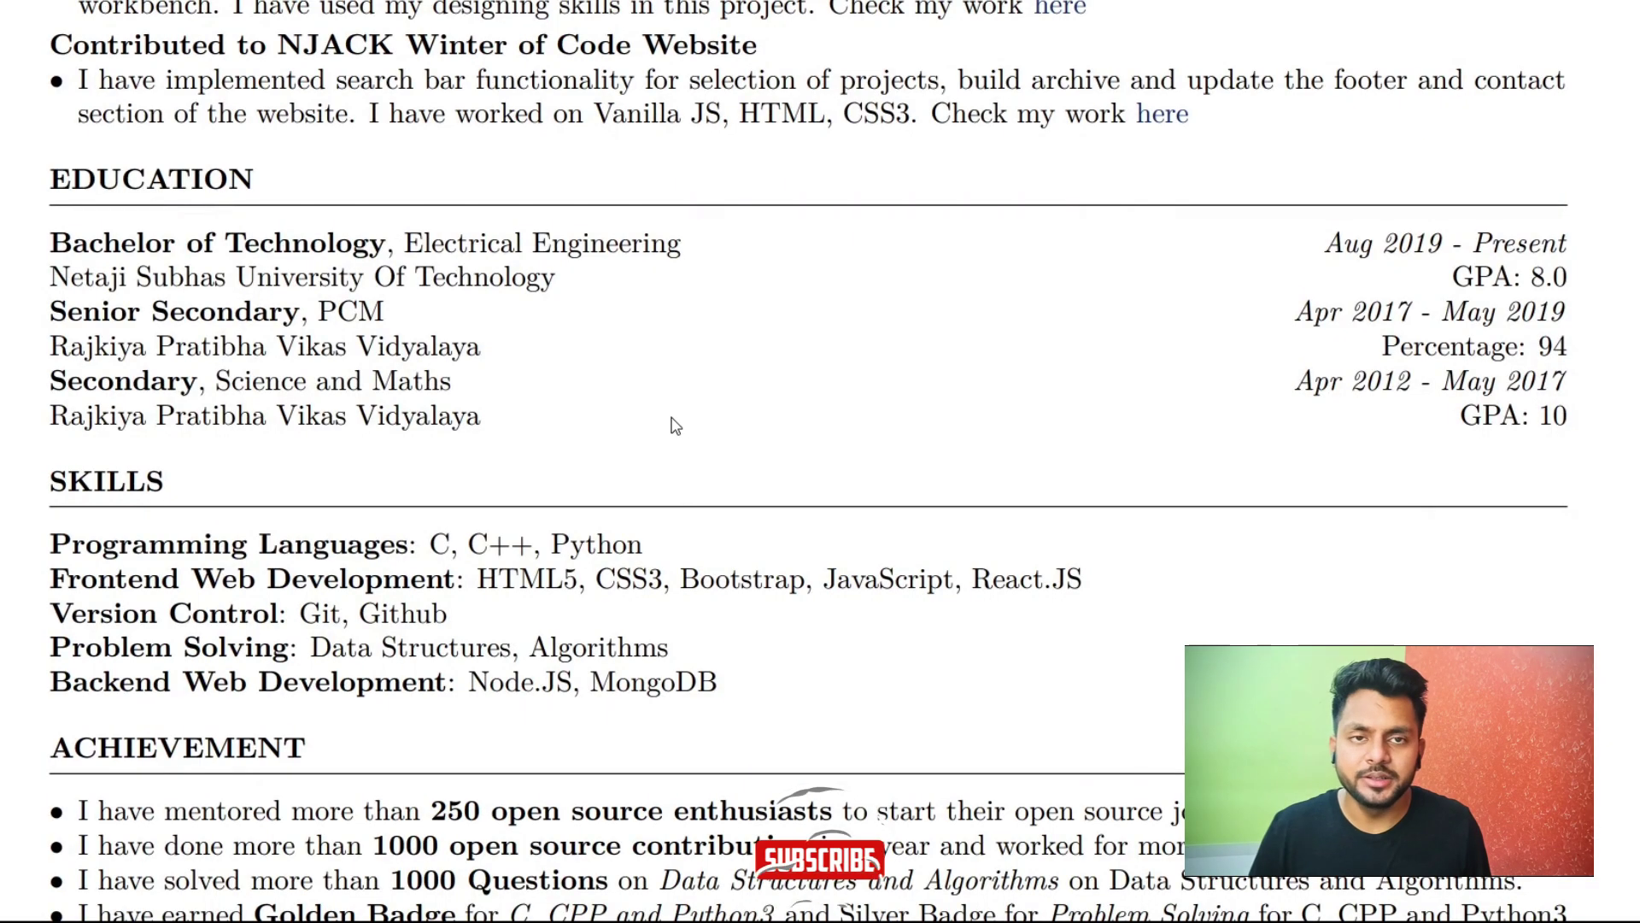
- Read the resume from Education through Skills, Achievement and Coding Profiles, and return to the Projects section
{"action": "scroll", "coordinate": [765, 270], "scroll_direction": "down", "scroll_amount": 2}
{"action": "scroll", "coordinate": [765, 270], "scroll_direction": "down", "scroll_amount": 1}
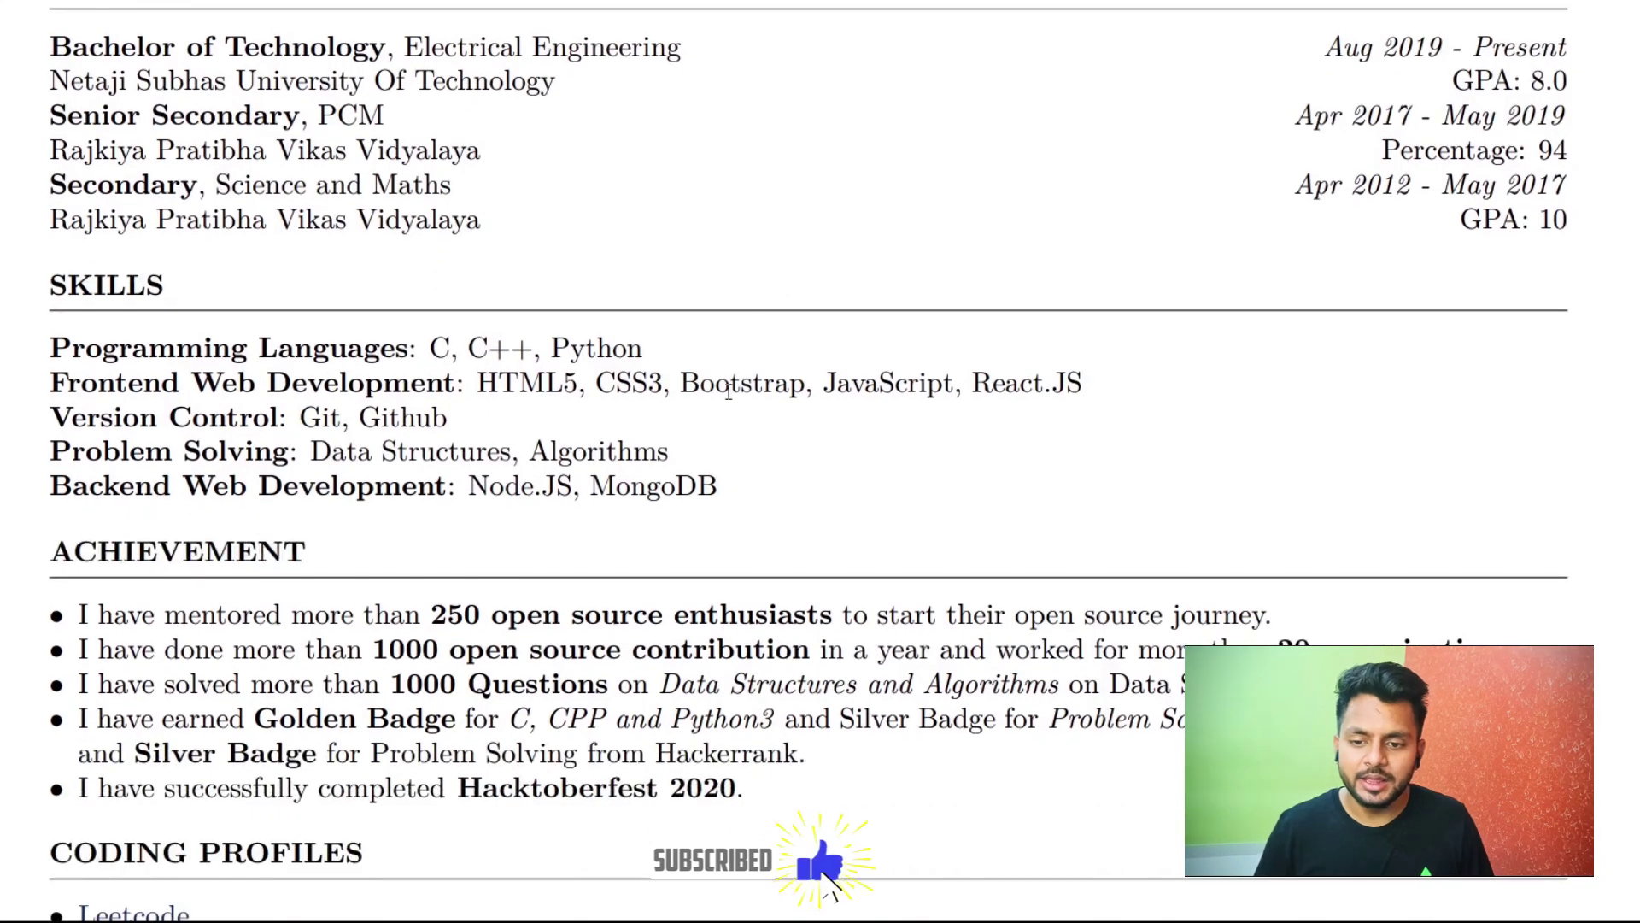
{"action": "scroll", "coordinate": [801, 382], "scroll_direction": "down", "scroll_amount": 2}
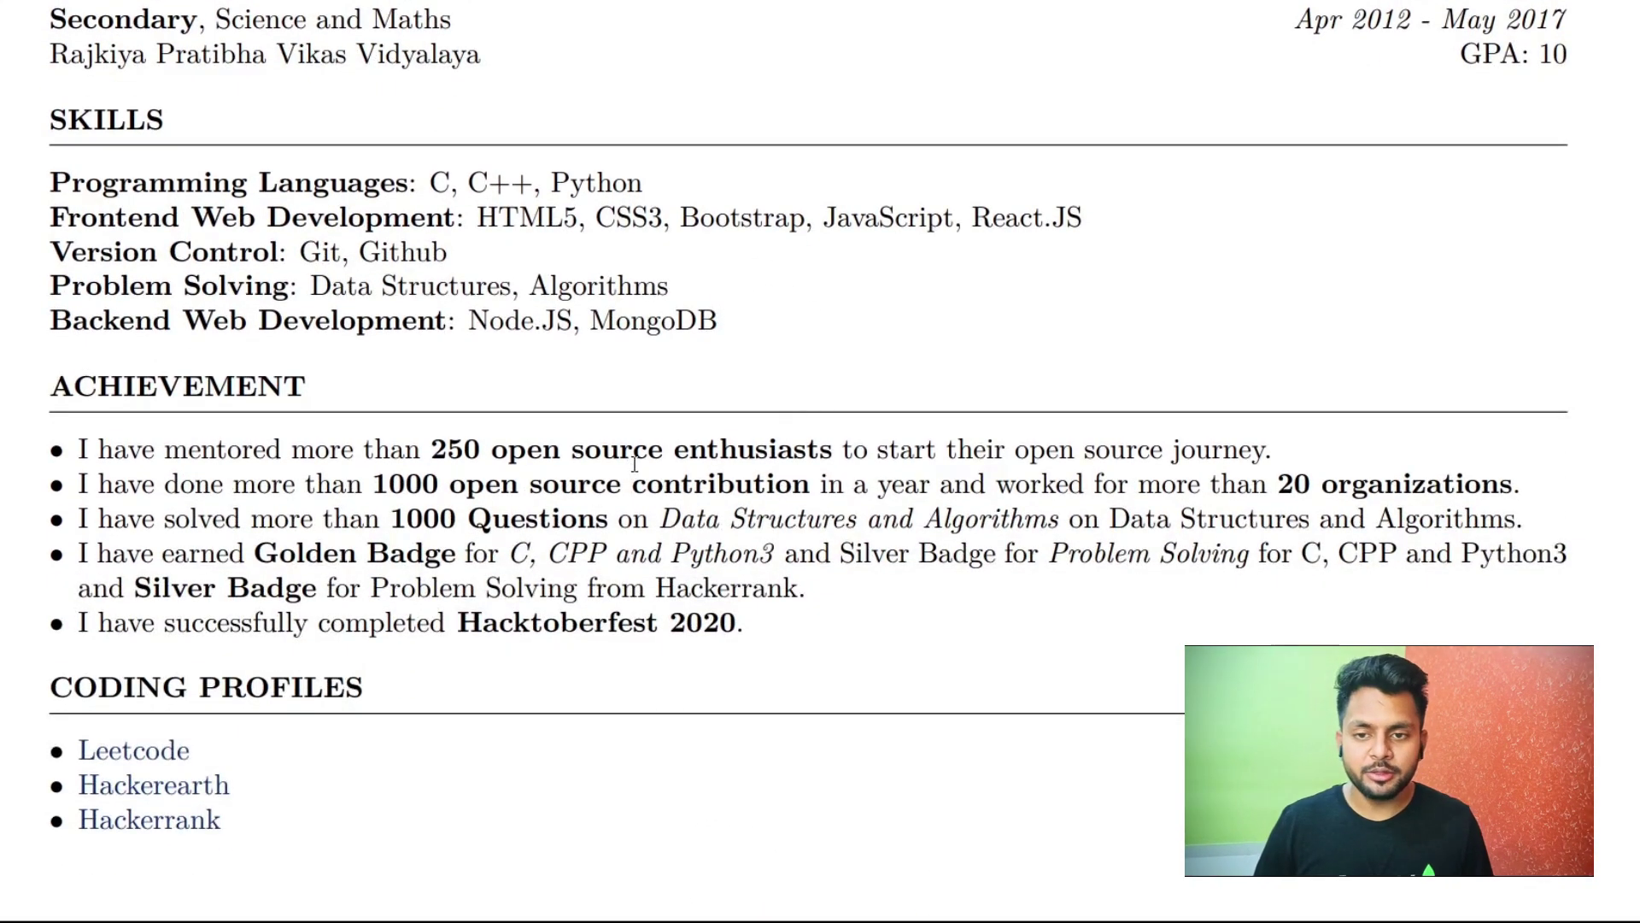
{"action": "scroll", "coordinate": [635, 464], "scroll_direction": "down", "scroll_amount": 1}
{"action": "scroll", "coordinate": [732, 285], "scroll_direction": "up", "scroll_amount": 10}
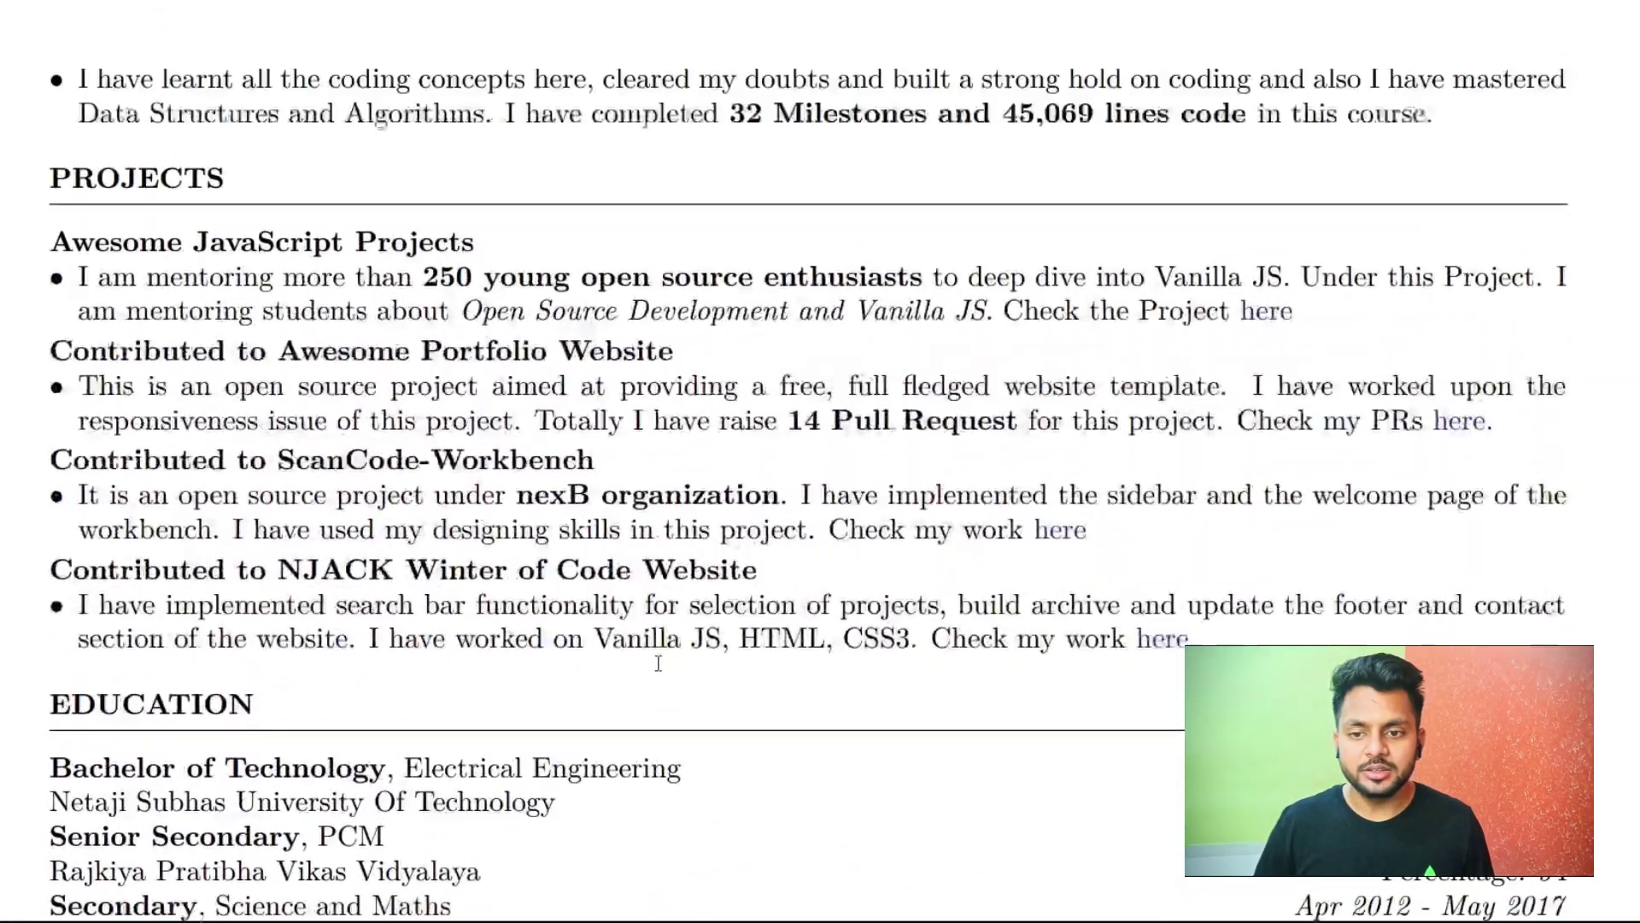
{"action": "scroll", "coordinate": [658, 664], "scroll_direction": "up", "scroll_amount": 3}
{"action": "scroll", "coordinate": [680, 510], "scroll_direction": "up", "scroll_amount": 2}
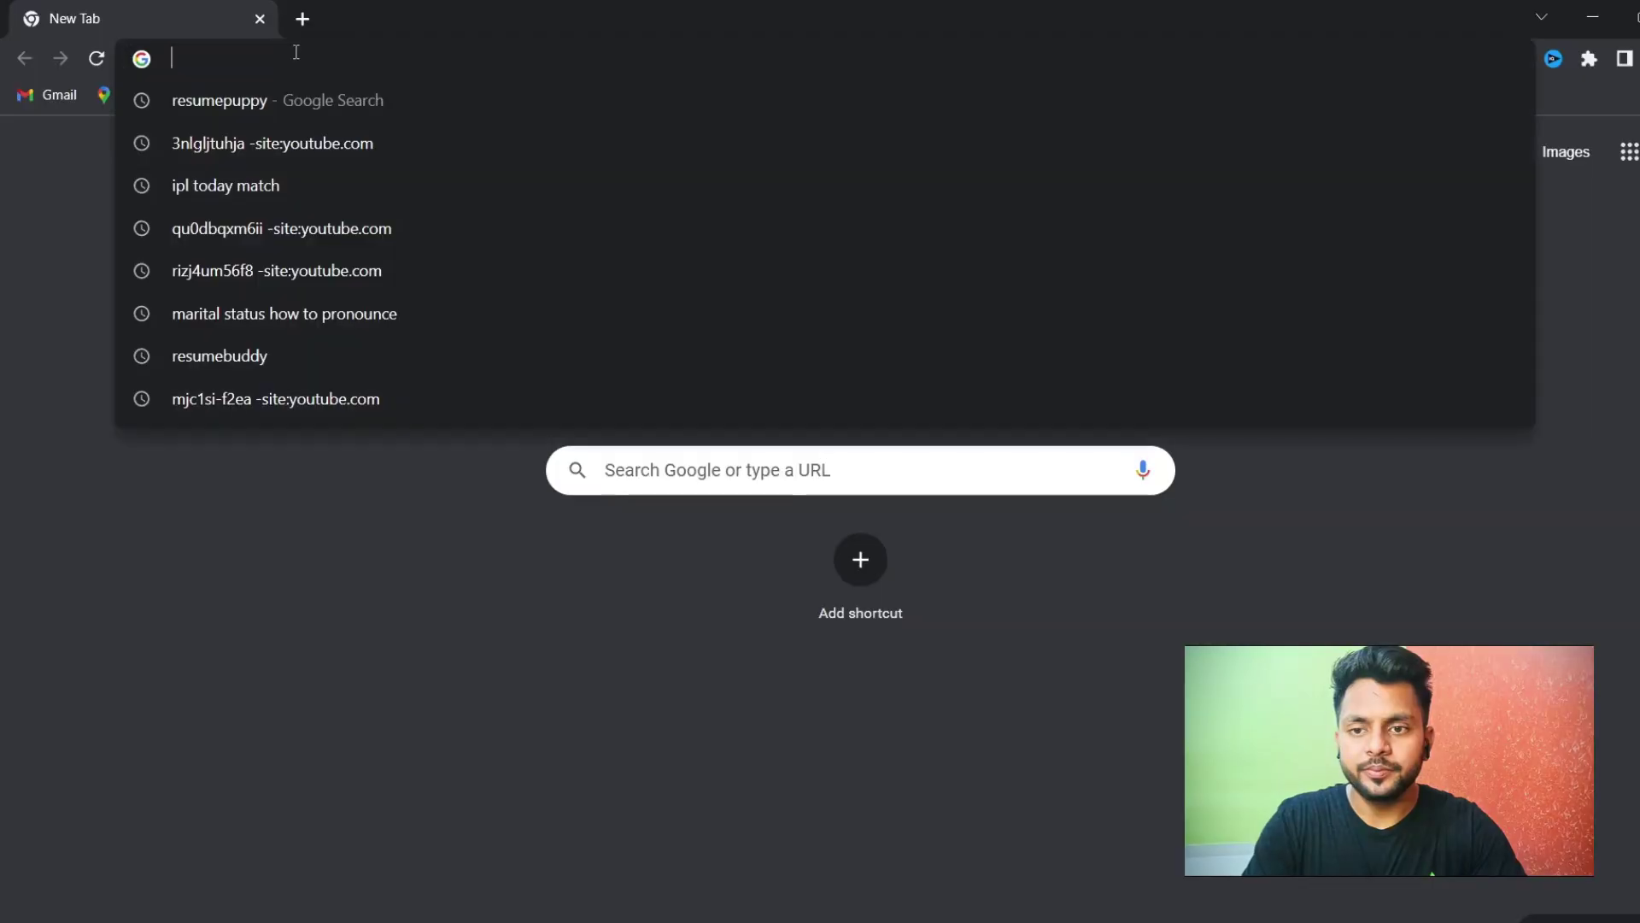
- Open the website resumepuppy.com in the browser
{"action": "type", "text": "resu"}
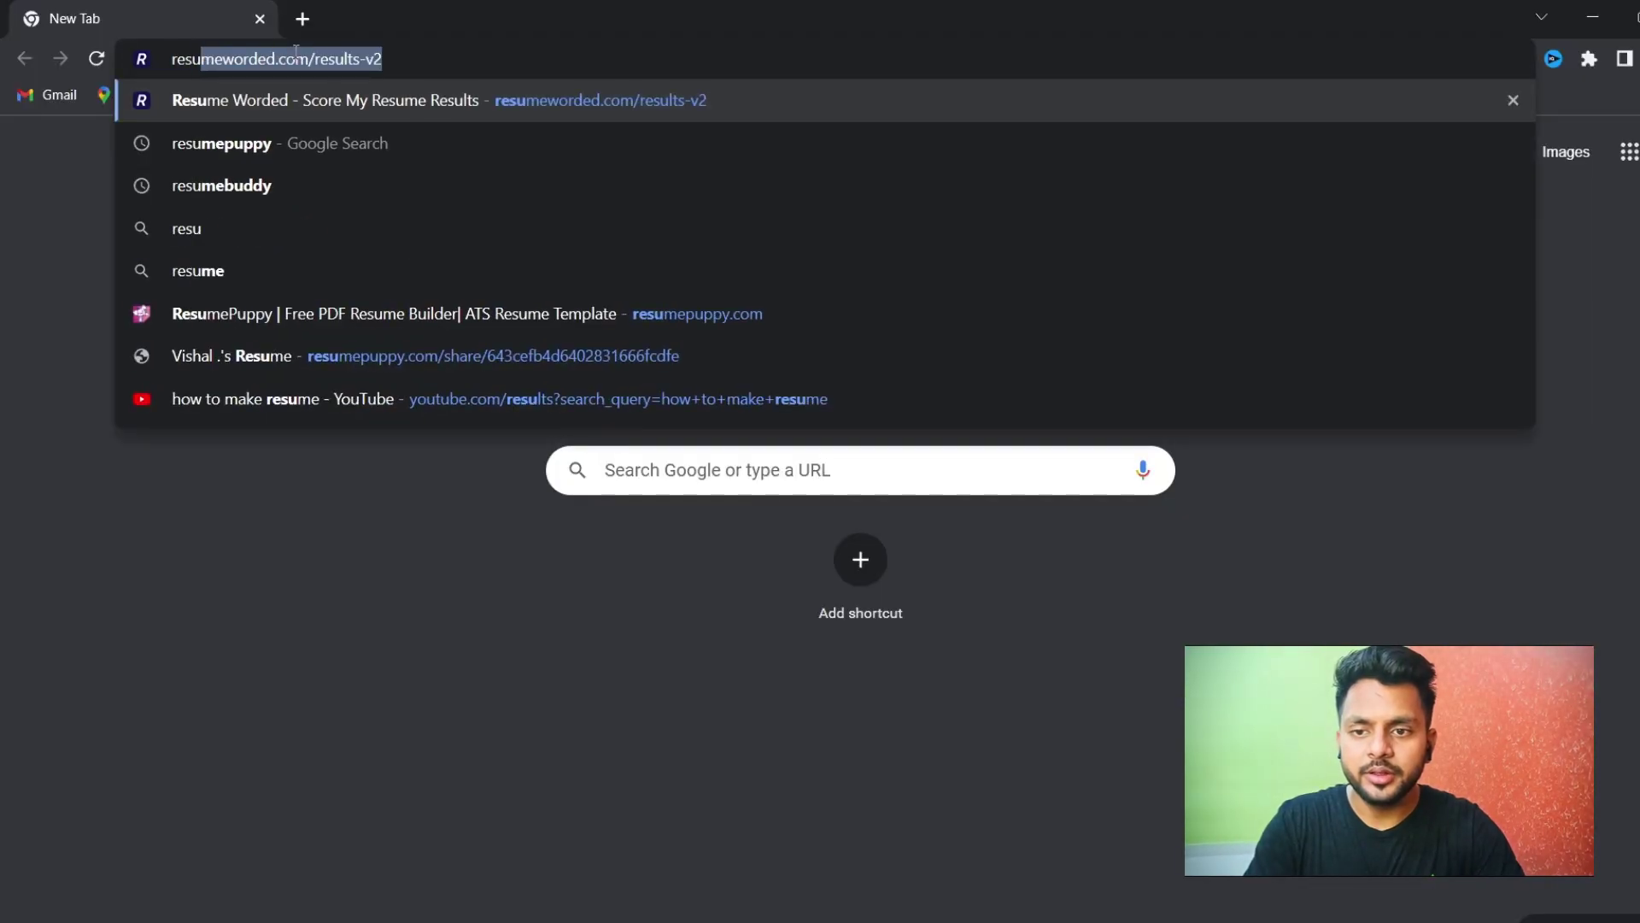
{"action": "type", "text": "mepuppy.com"}
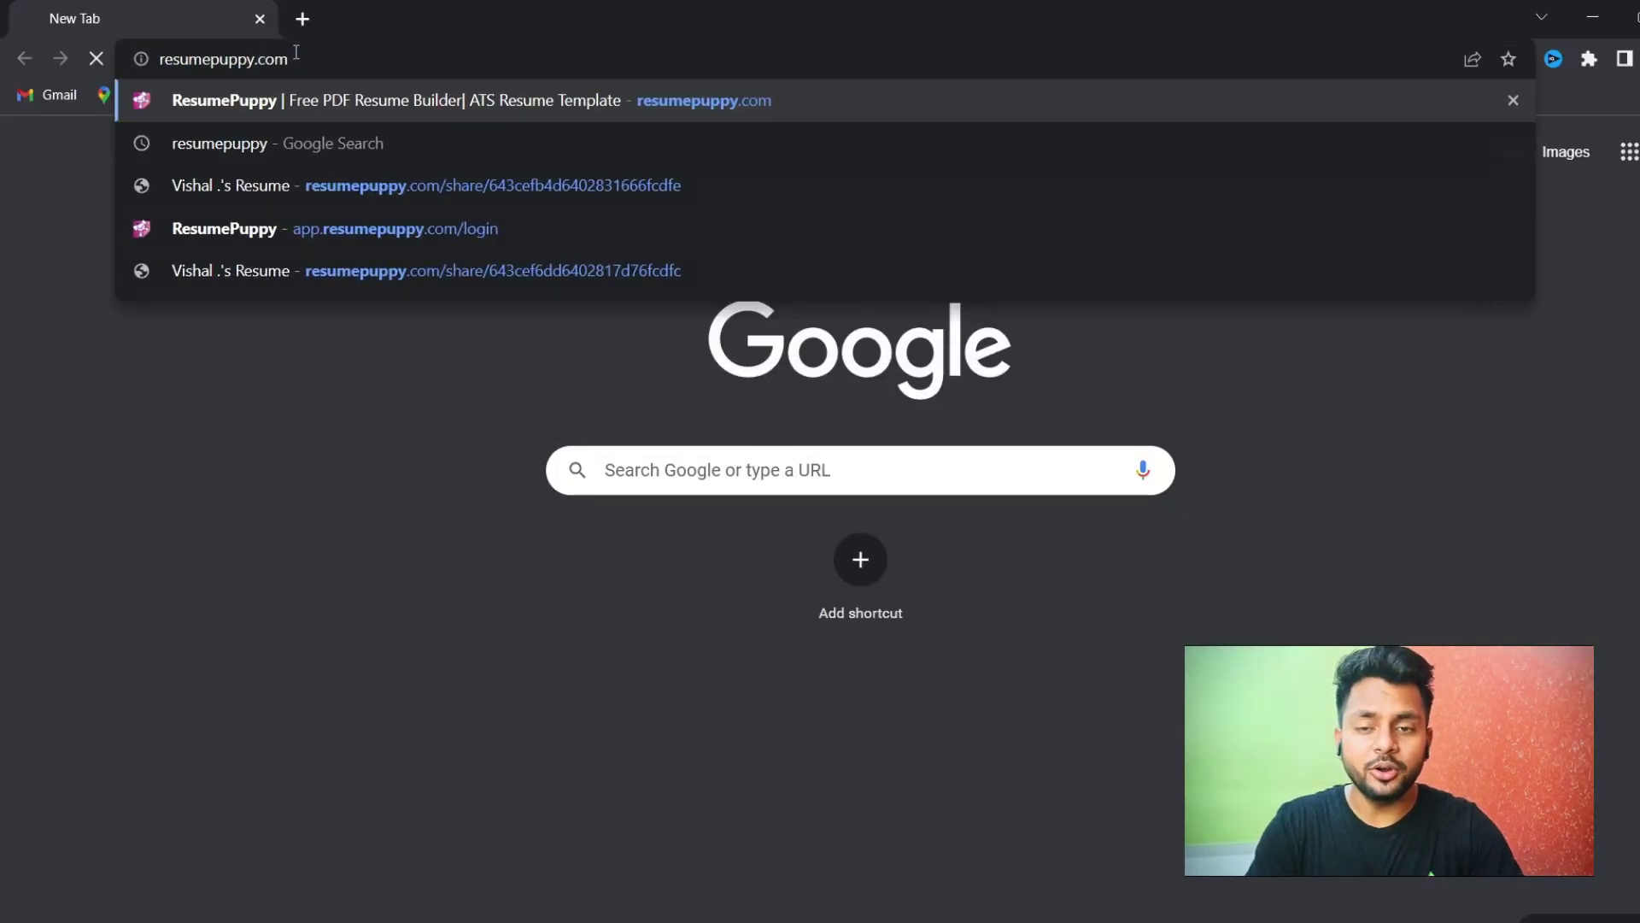
{"action": "key", "text": "Return"}
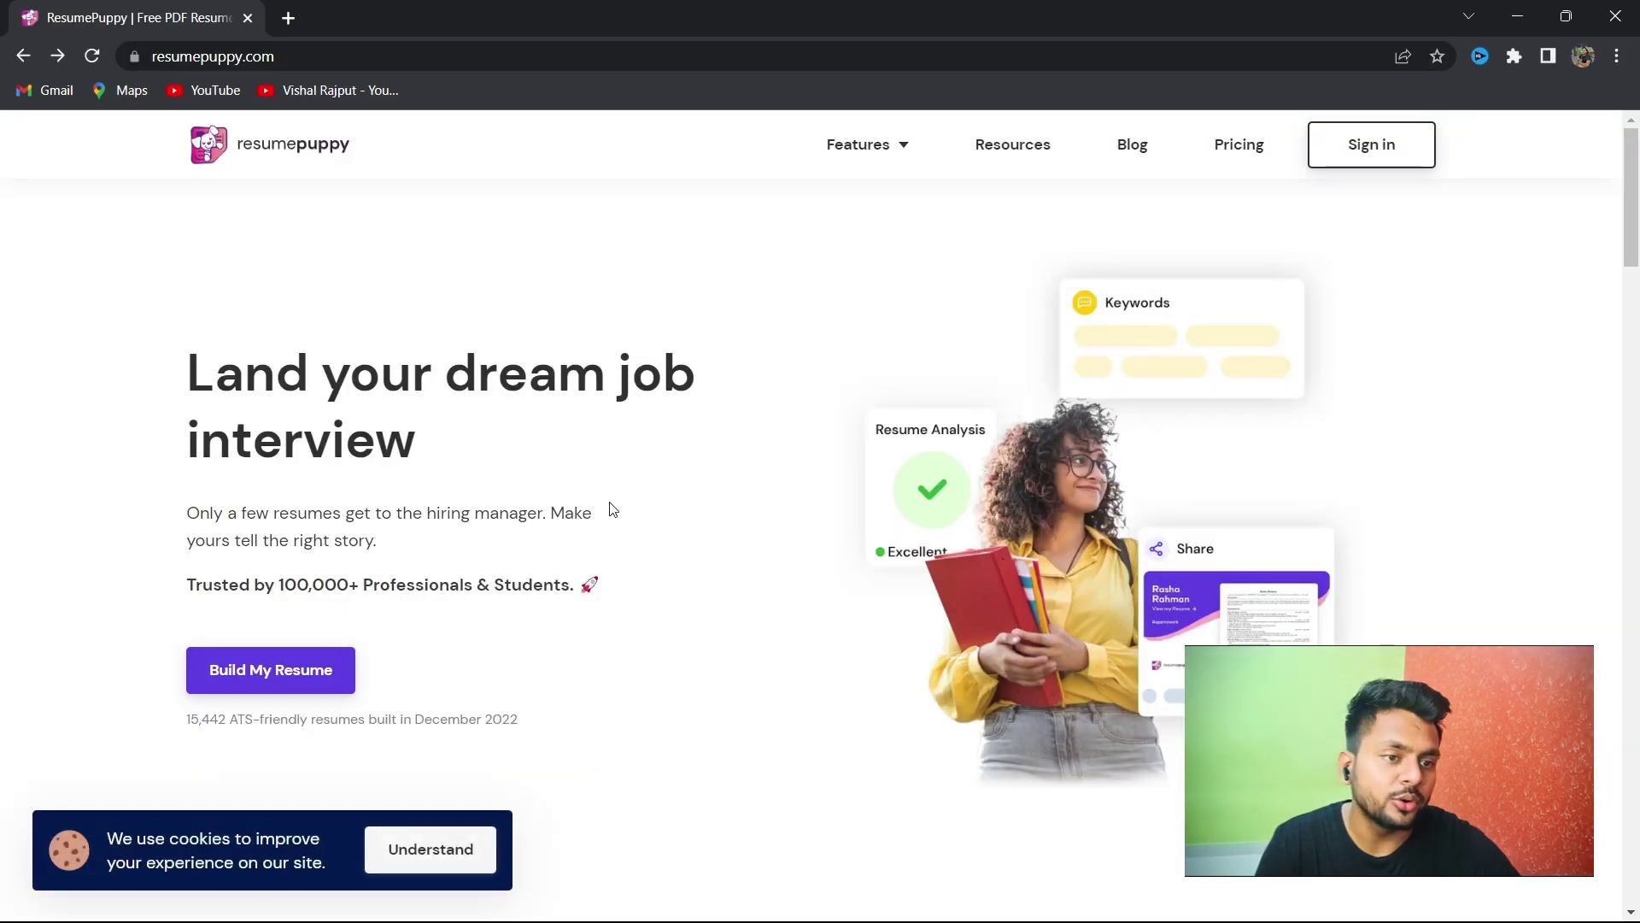
- View the sign-up form, return to the login form and log in to the existing account
{"action": "left_click", "coordinate": [1381, 150]}
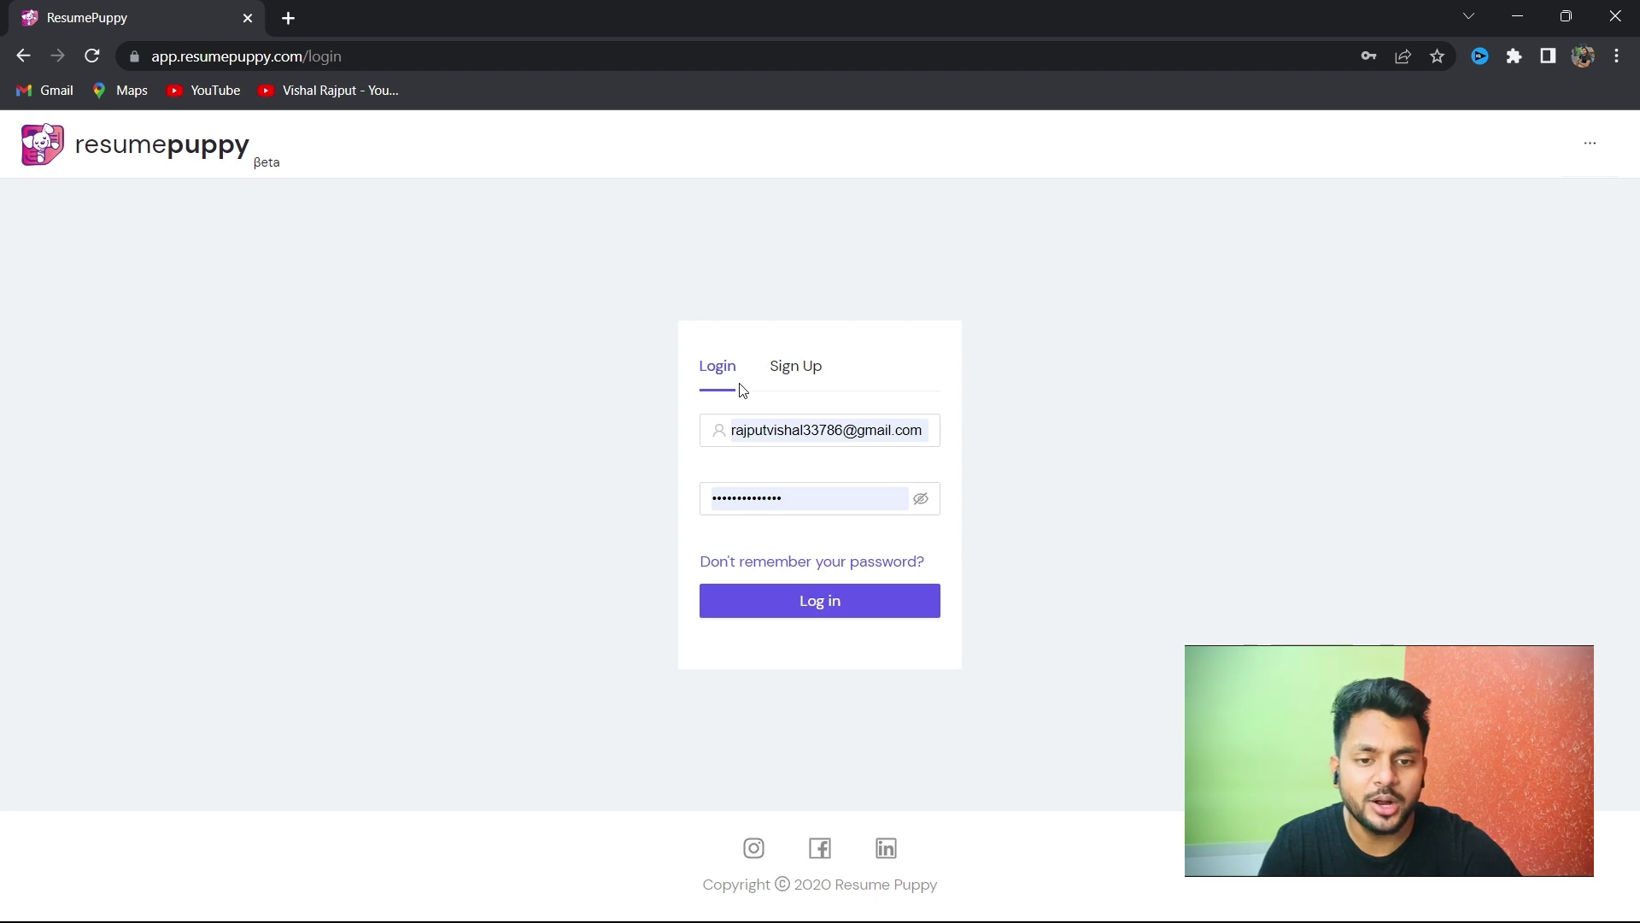
{"action": "left_click", "coordinate": [791, 369]}
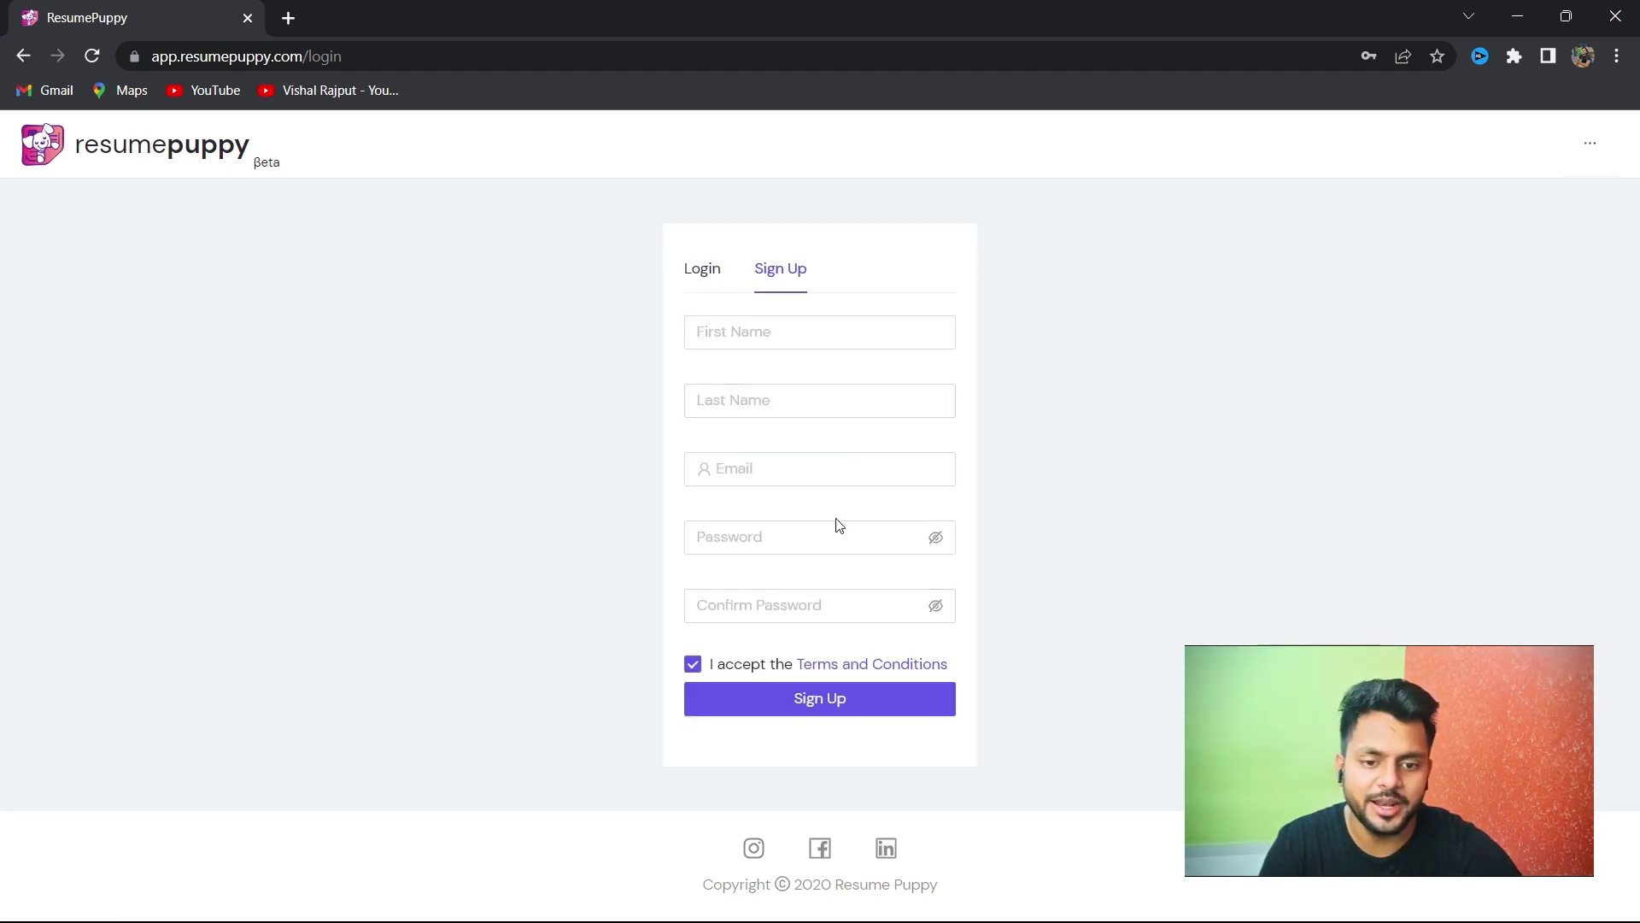
{"action": "left_click", "coordinate": [714, 291]}
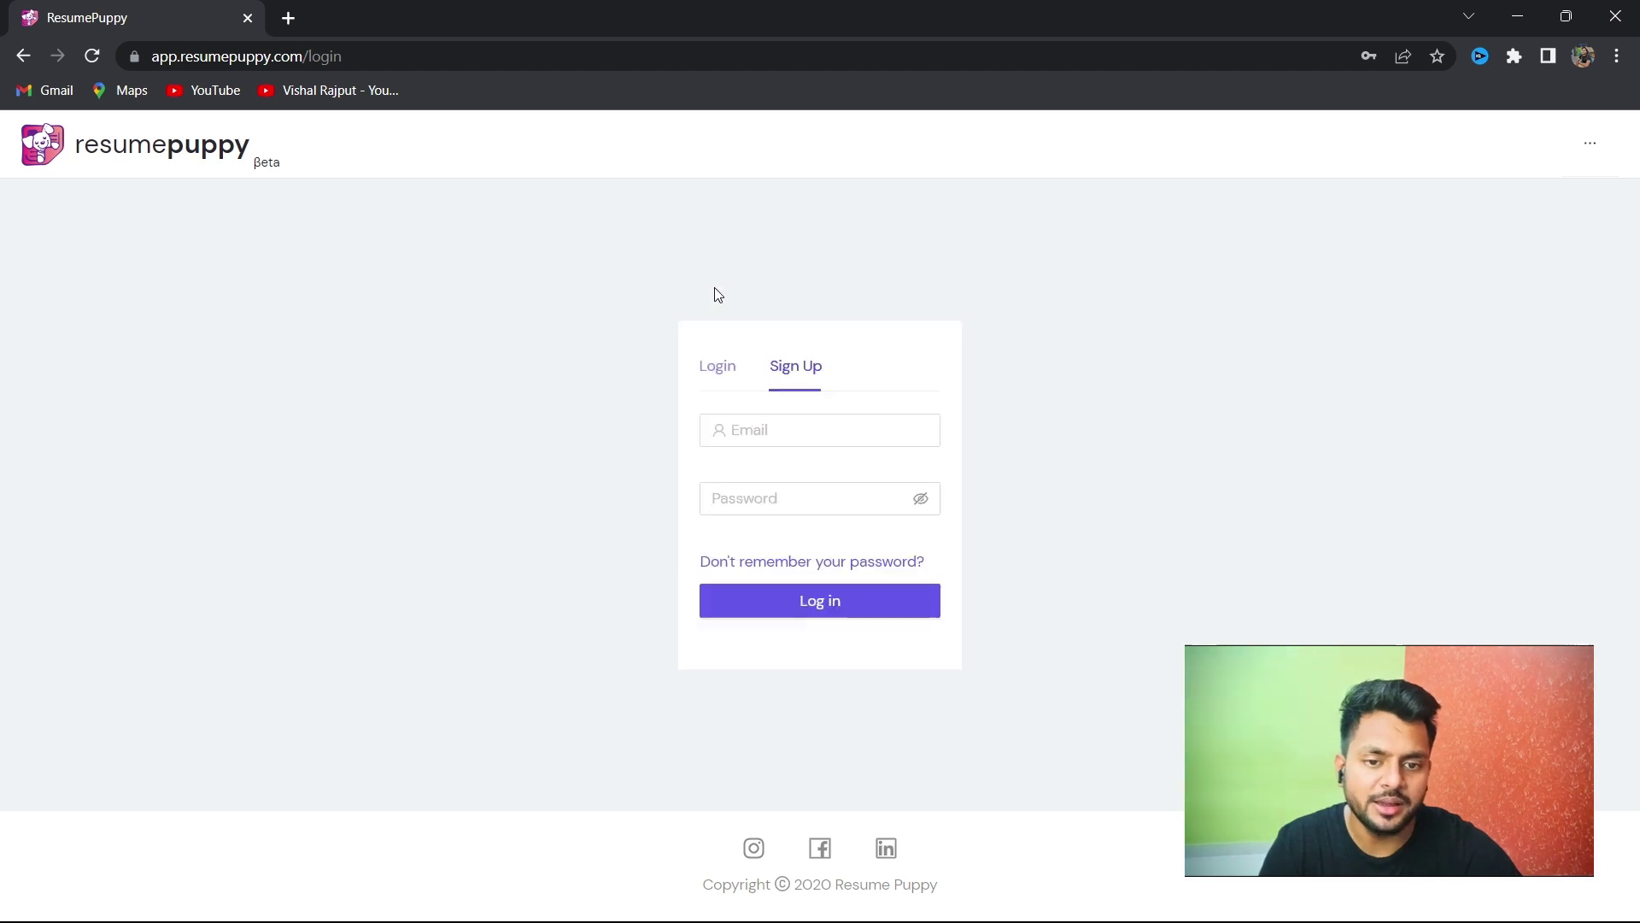
{"action": "left_click", "coordinate": [792, 603]}
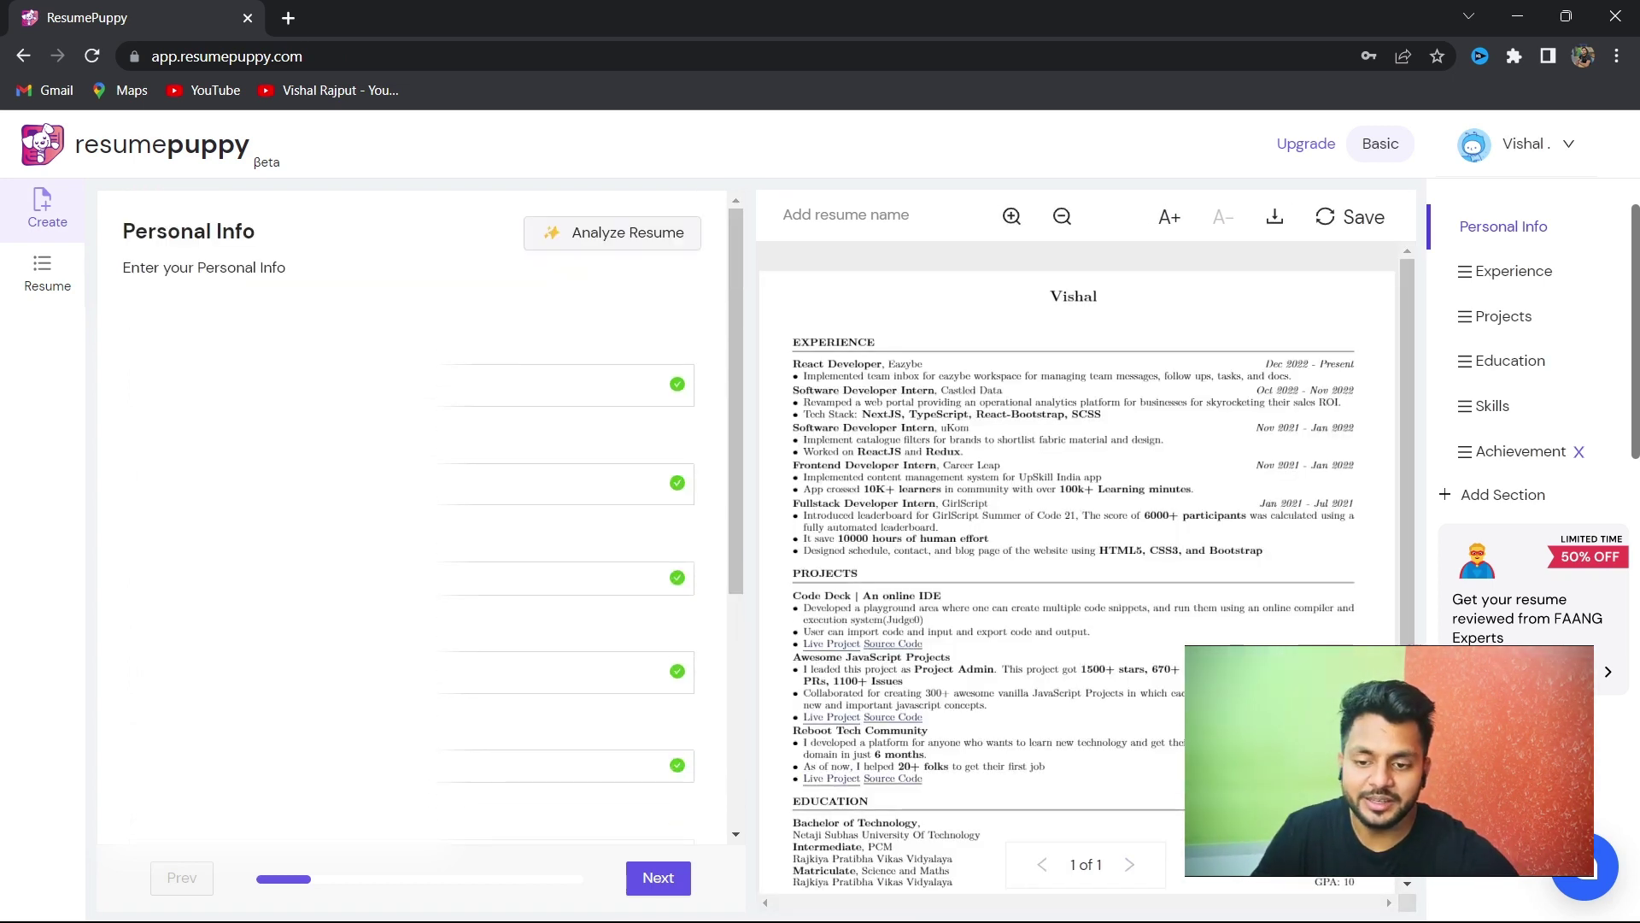
- Review the Personal Info form, move on to Experience and view the sample bullet points for the first job's description
{"action": "scroll", "coordinate": [412, 517], "scroll_direction": "down", "scroll_amount": 5}
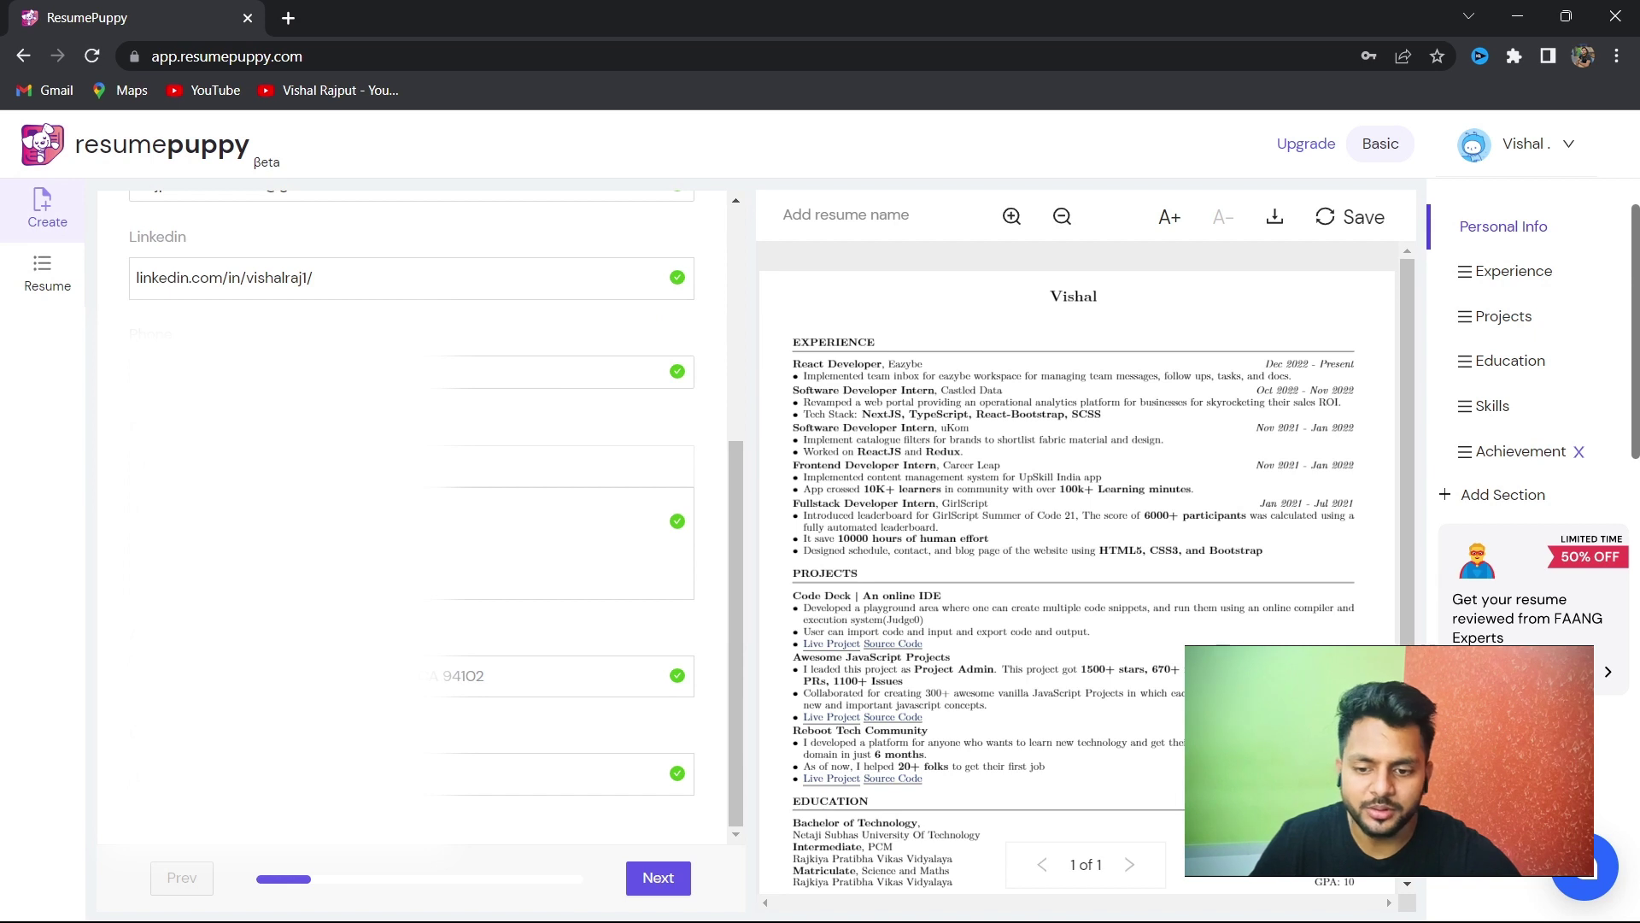
{"action": "left_click", "coordinate": [664, 891]}
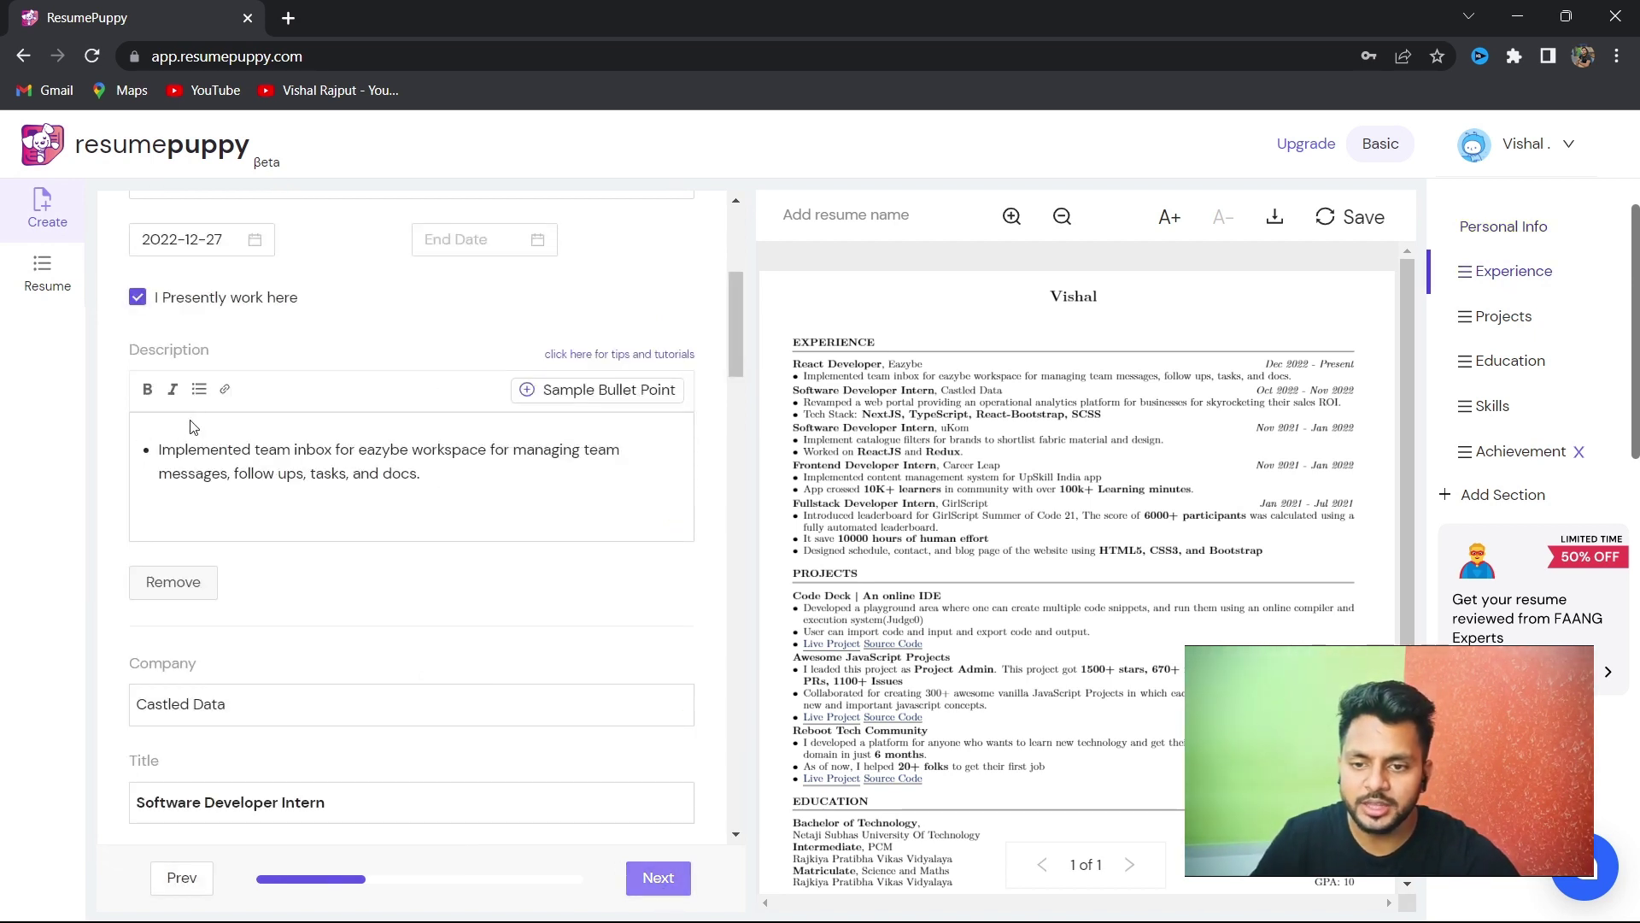
{"action": "left_click", "coordinate": [622, 390]}
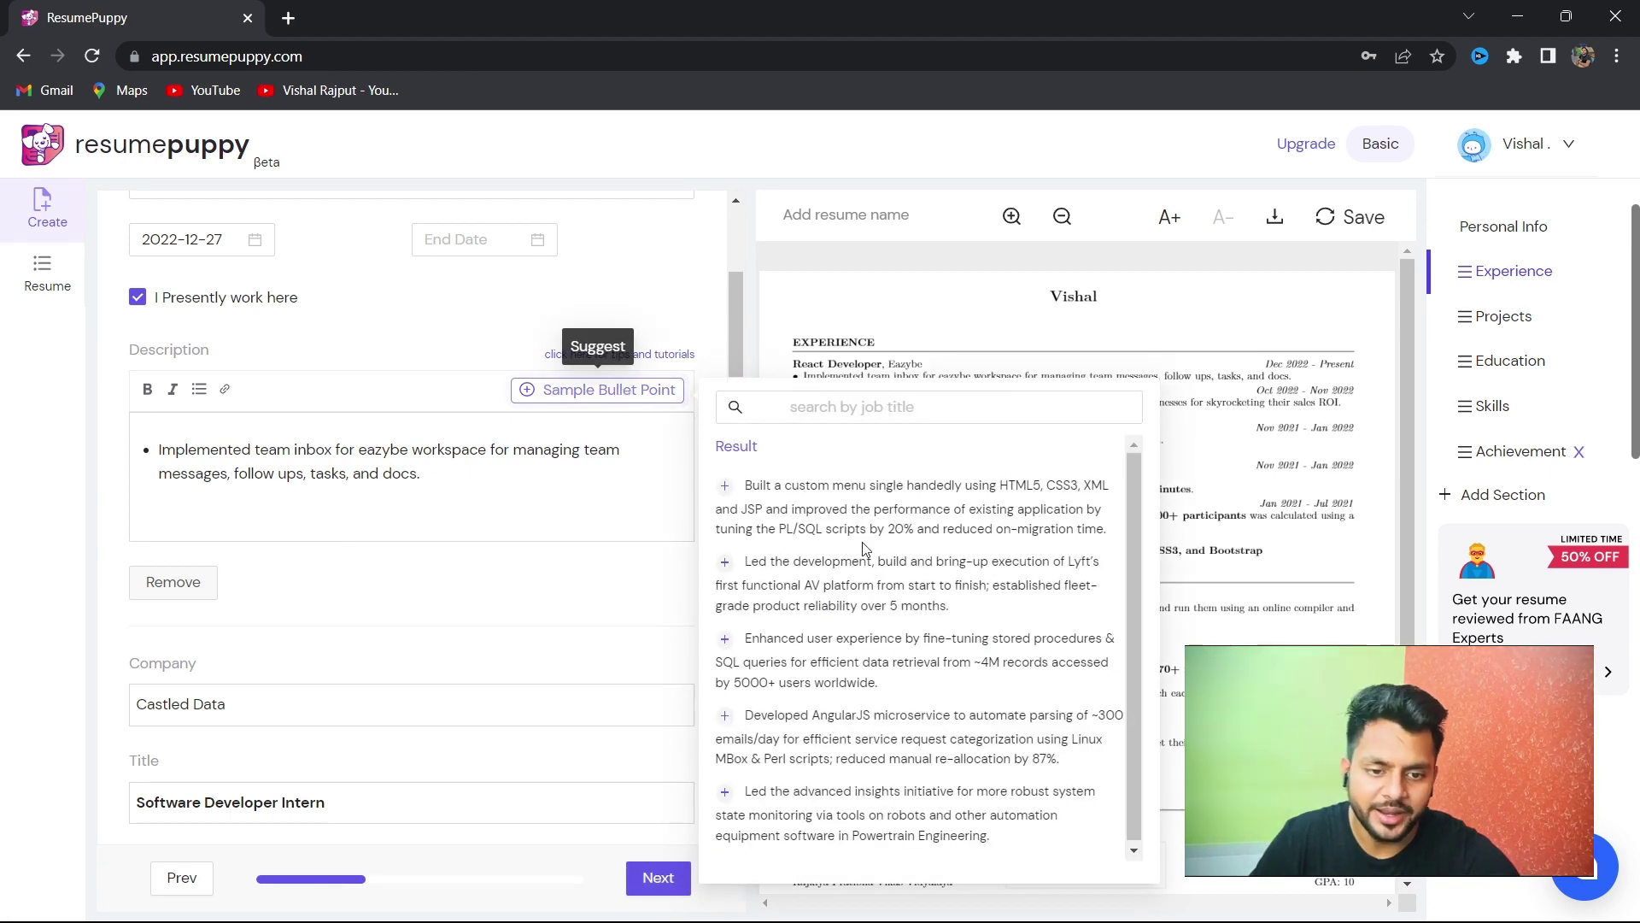
{"action": "left_click", "coordinate": [432, 401]}
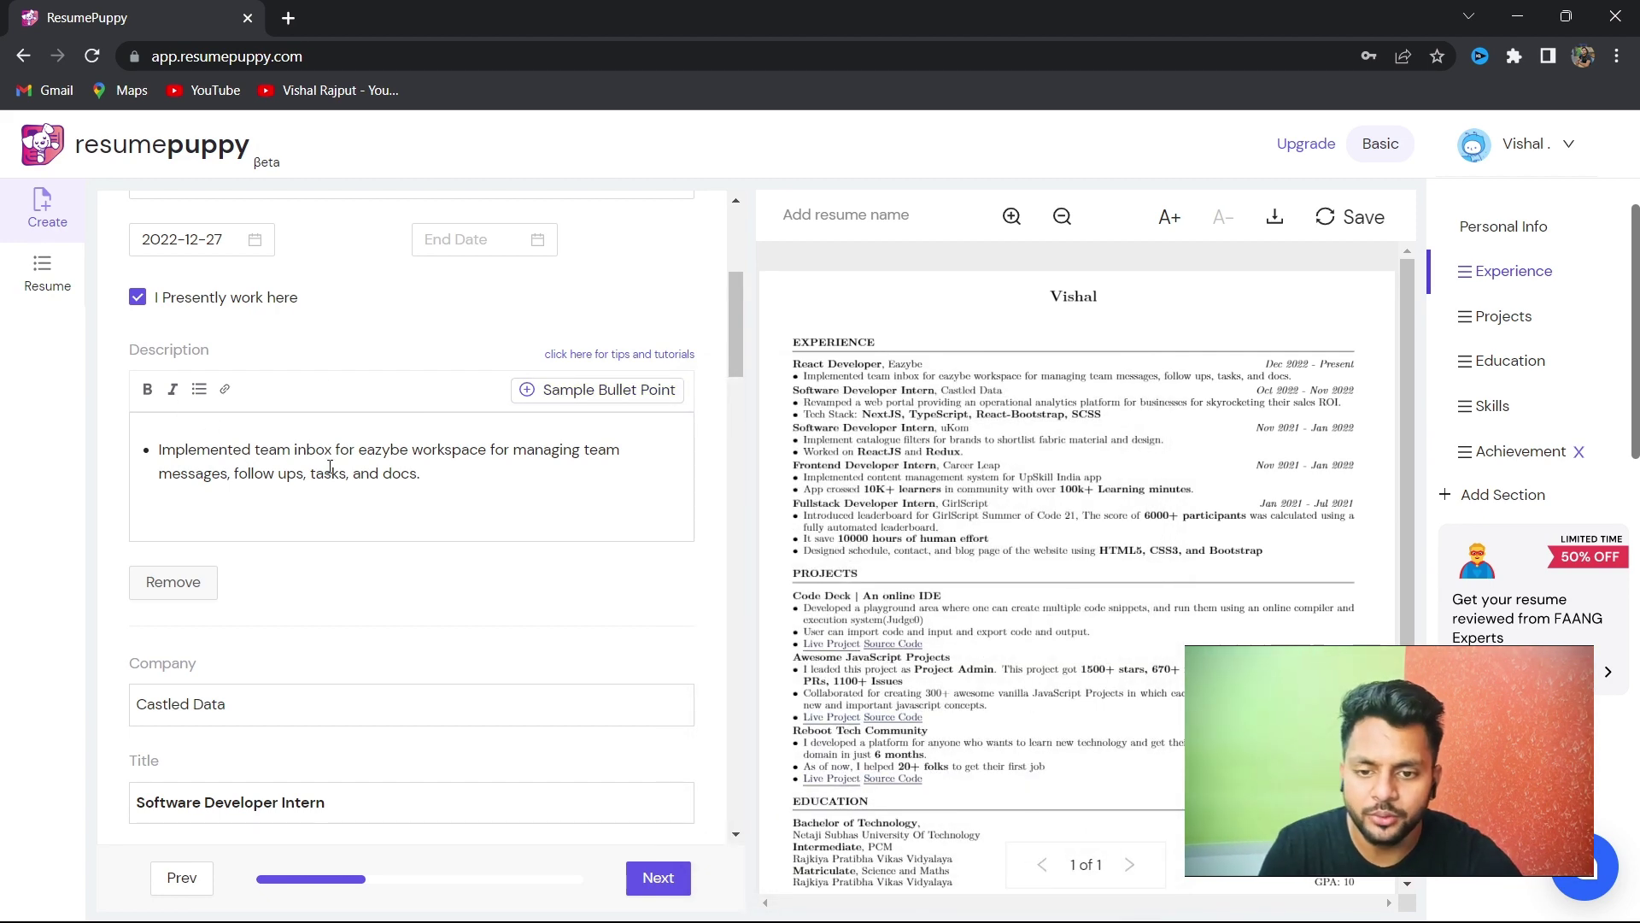
- Bold "messages, follow ups, tasks, and docs" in the Eazybe job description, keeping the text as a bulleted list
{"action": "left_click_drag", "start_coordinate": [416, 475], "coordinate": [162, 475]}
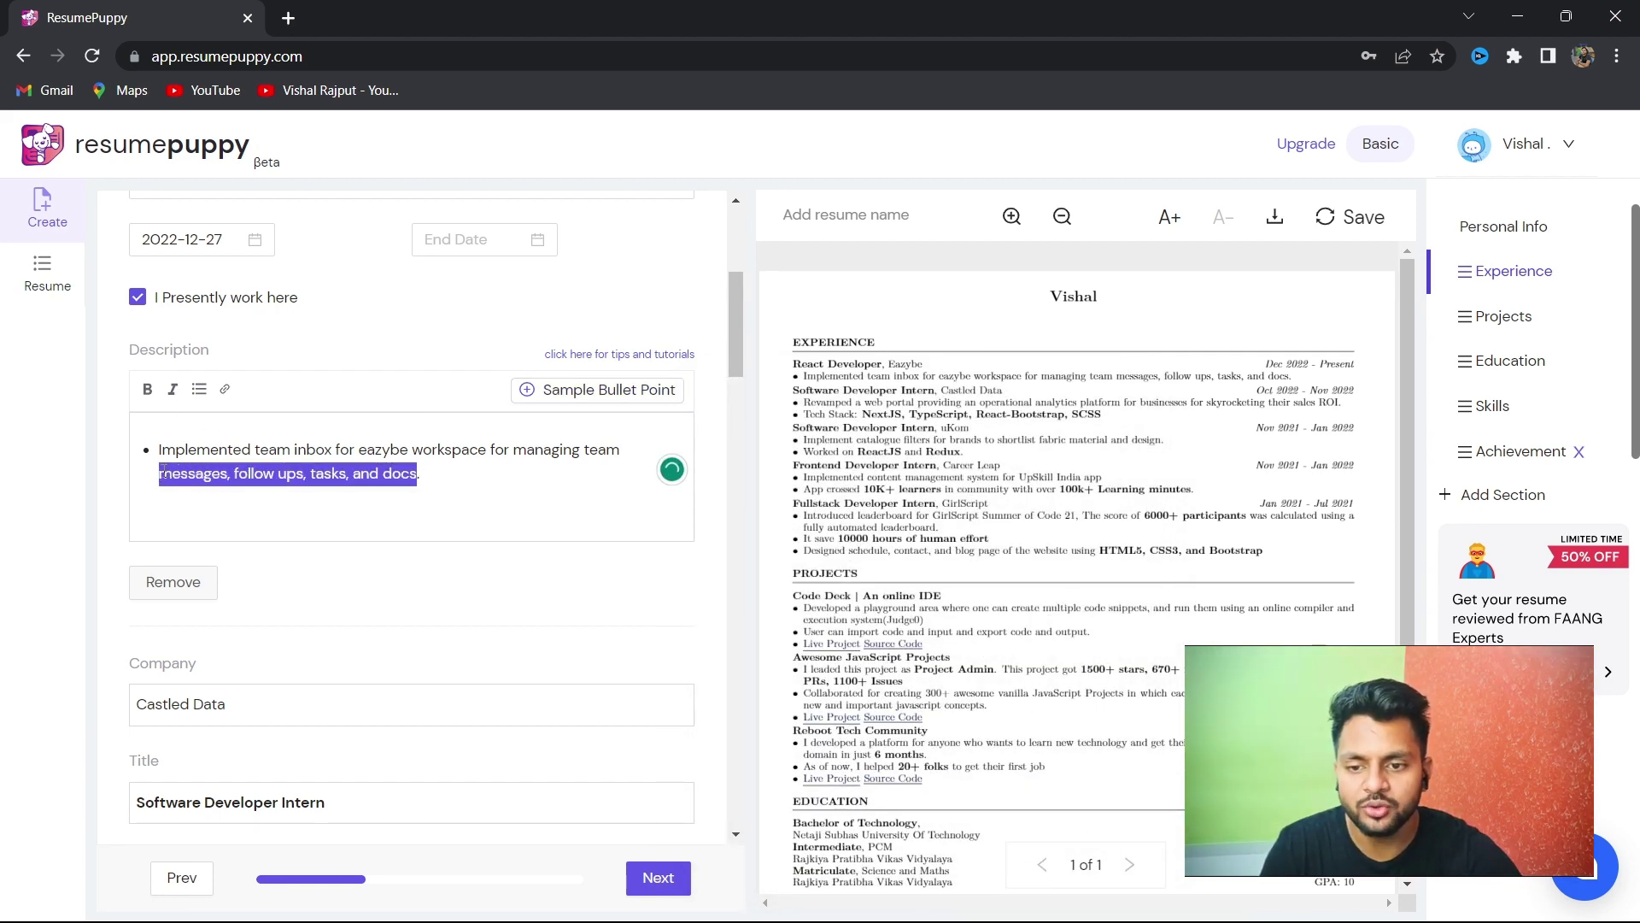
{"action": "left_click", "coordinate": [148, 395]}
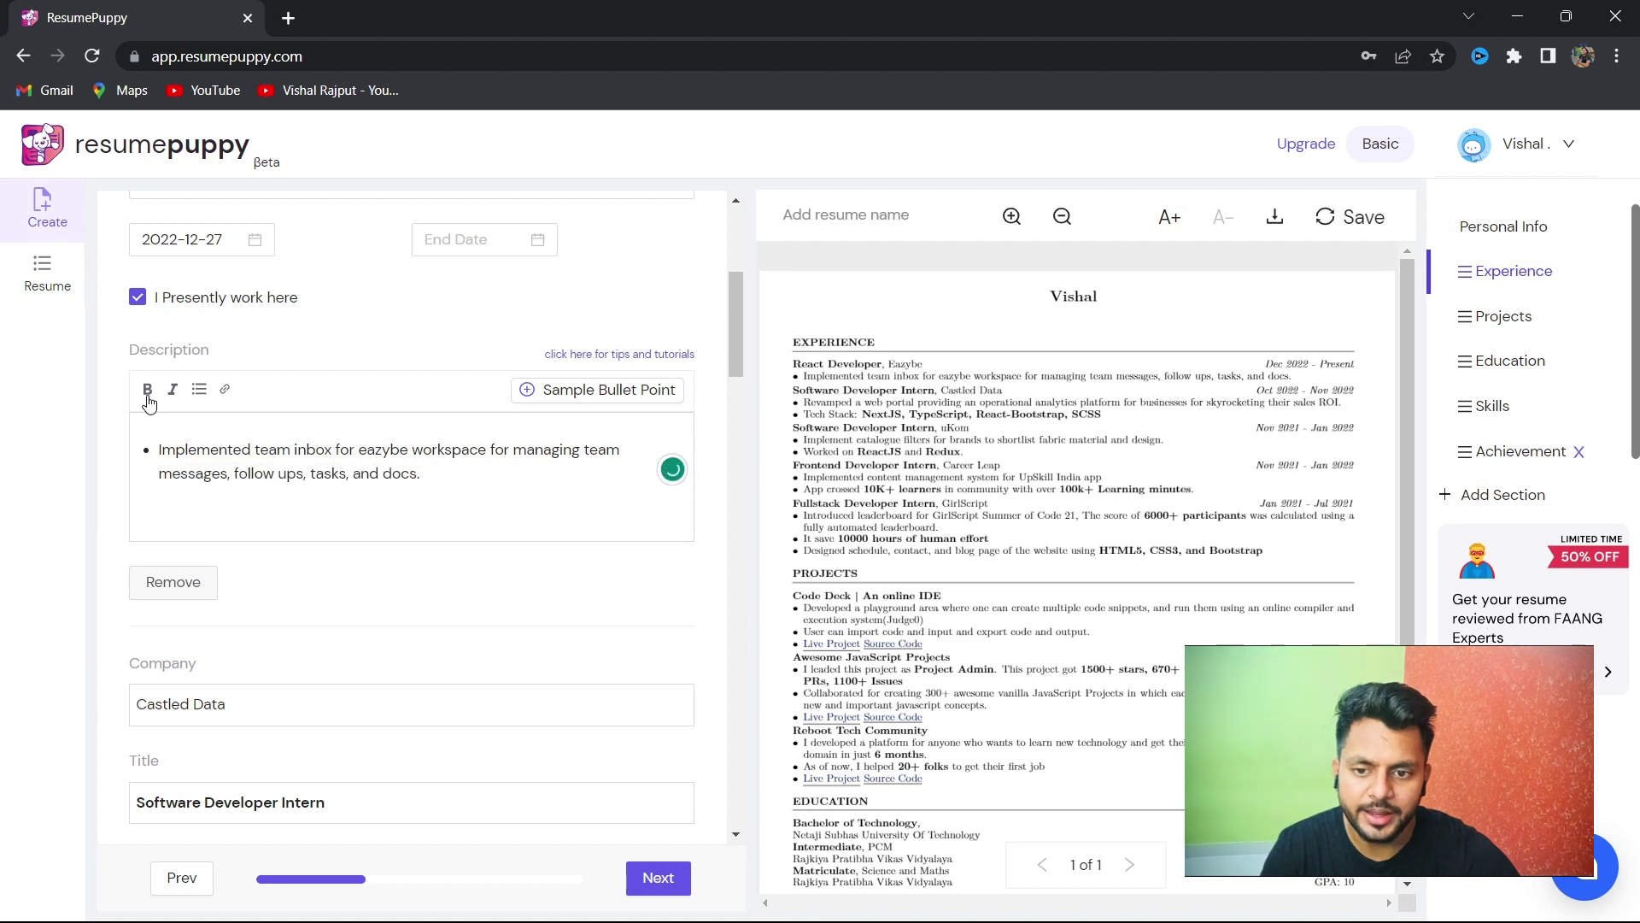
{"action": "left_click", "coordinate": [453, 466]}
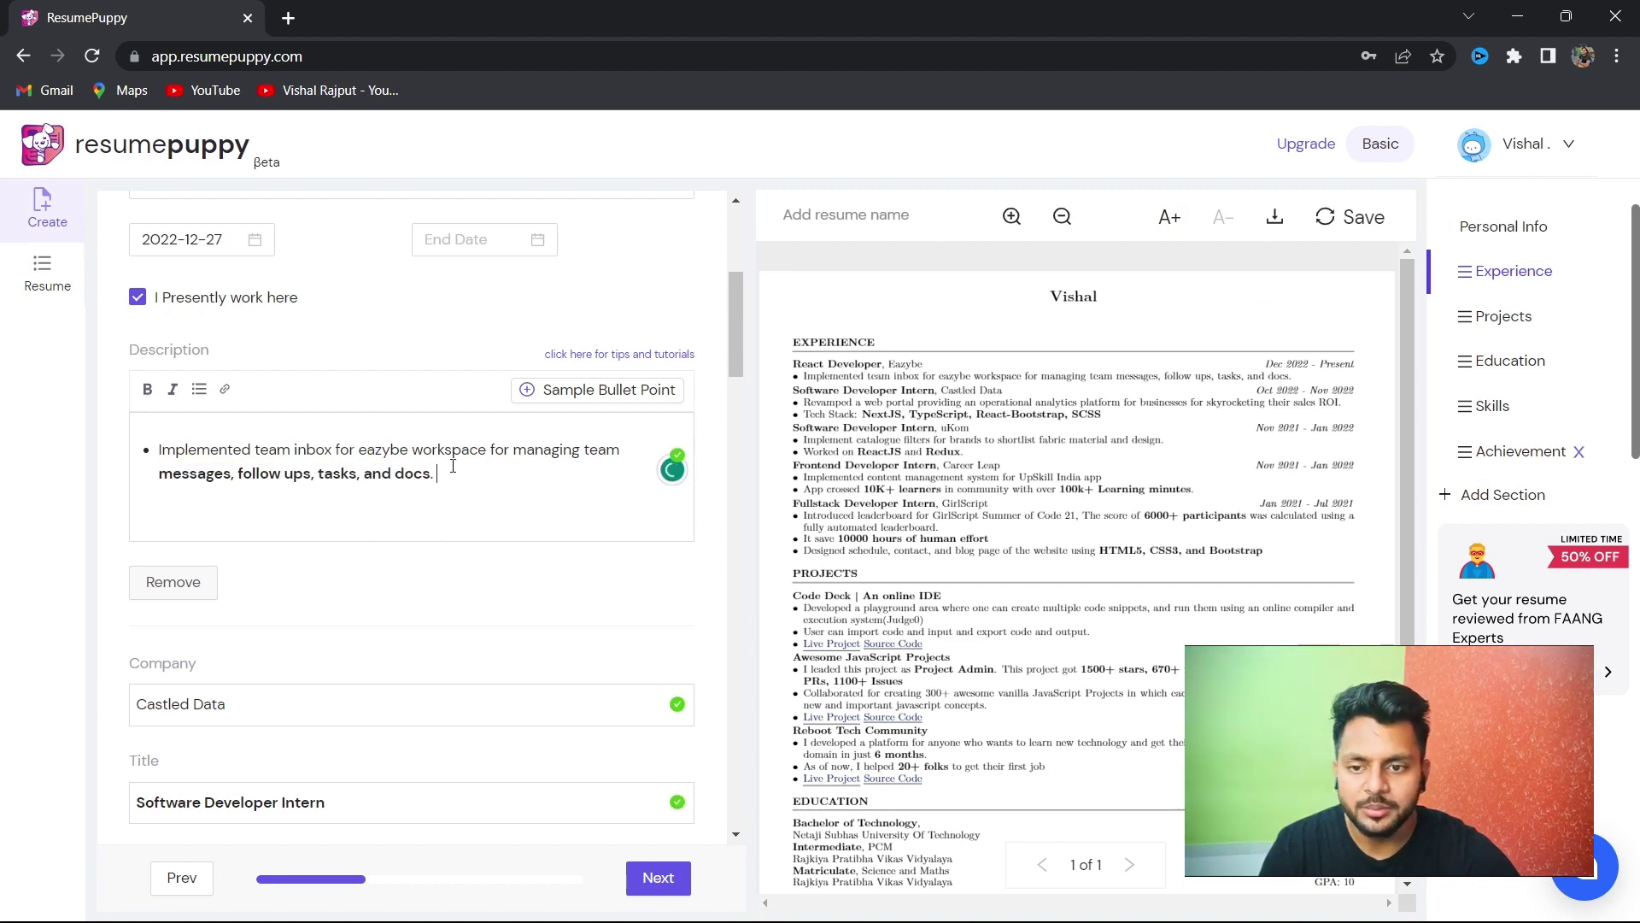
{"action": "left_click", "coordinate": [199, 393]}
{"action": "left_click", "coordinate": [199, 393]}
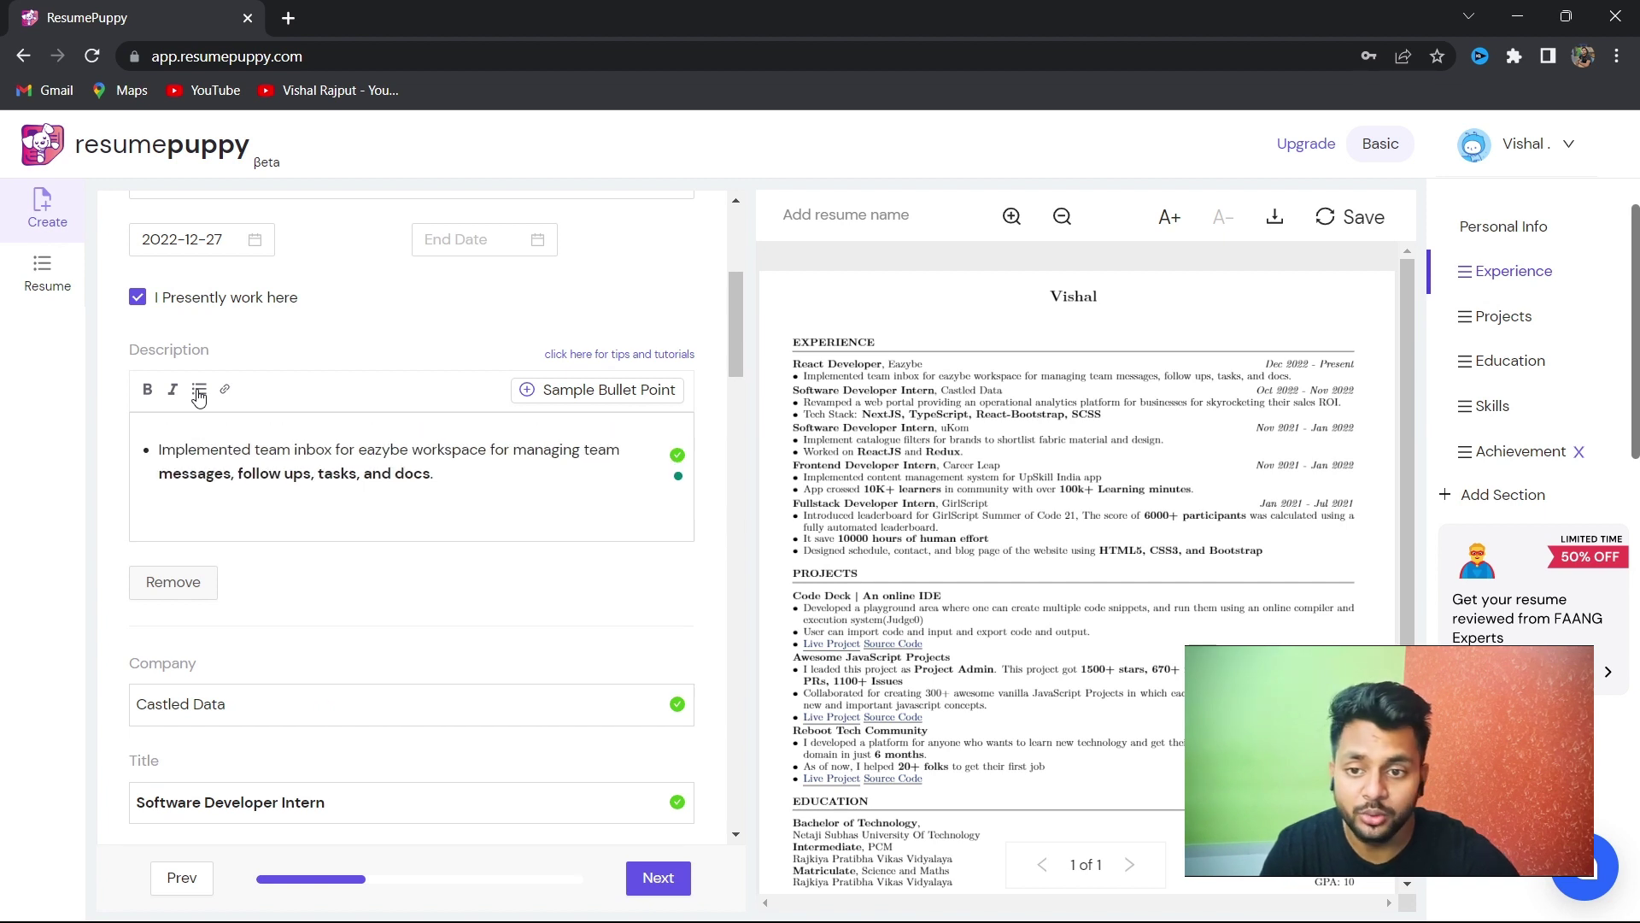
- Reorder the resume sections to Projects, Education, Skills, Experience and Achievement
{"action": "scroll", "coordinate": [373, 357], "scroll_direction": "up", "scroll_amount": 2}
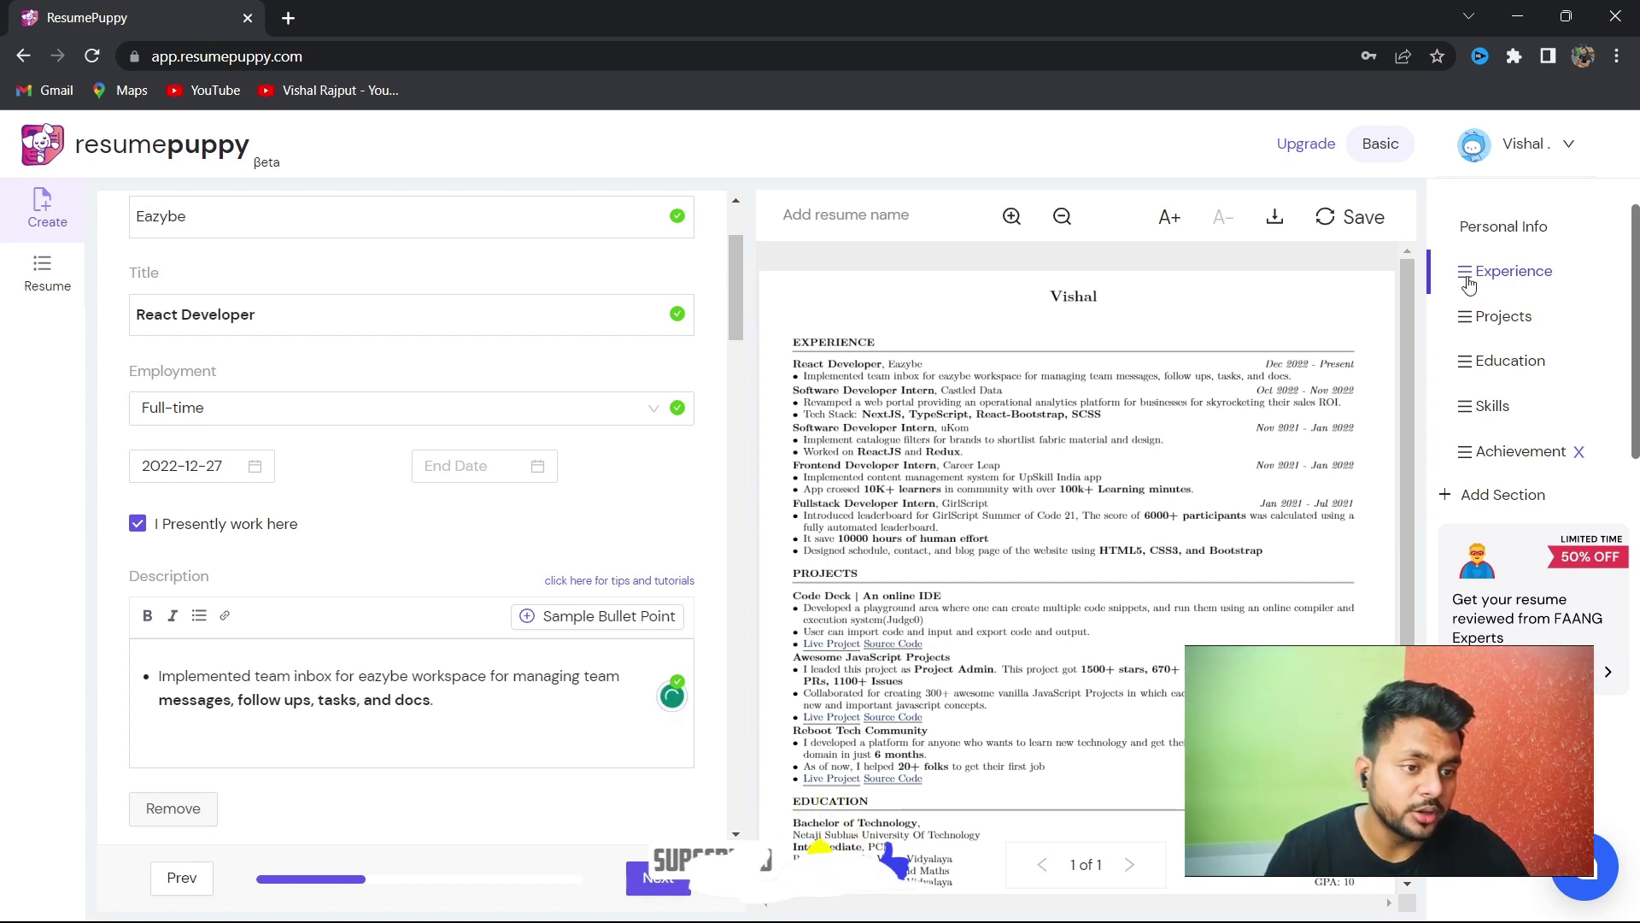
{"action": "mouse_move", "coordinate": [1470, 271]}
{"action": "left_mouse_down"}
{"action": "mouse_move", "coordinate": [1469, 344]}
{"action": "mouse_move", "coordinate": [1466, 299]}
{"action": "left_mouse_up"}
{"action": "left_click_drag", "start_coordinate": [1469, 410], "coordinate": [1472, 346]}
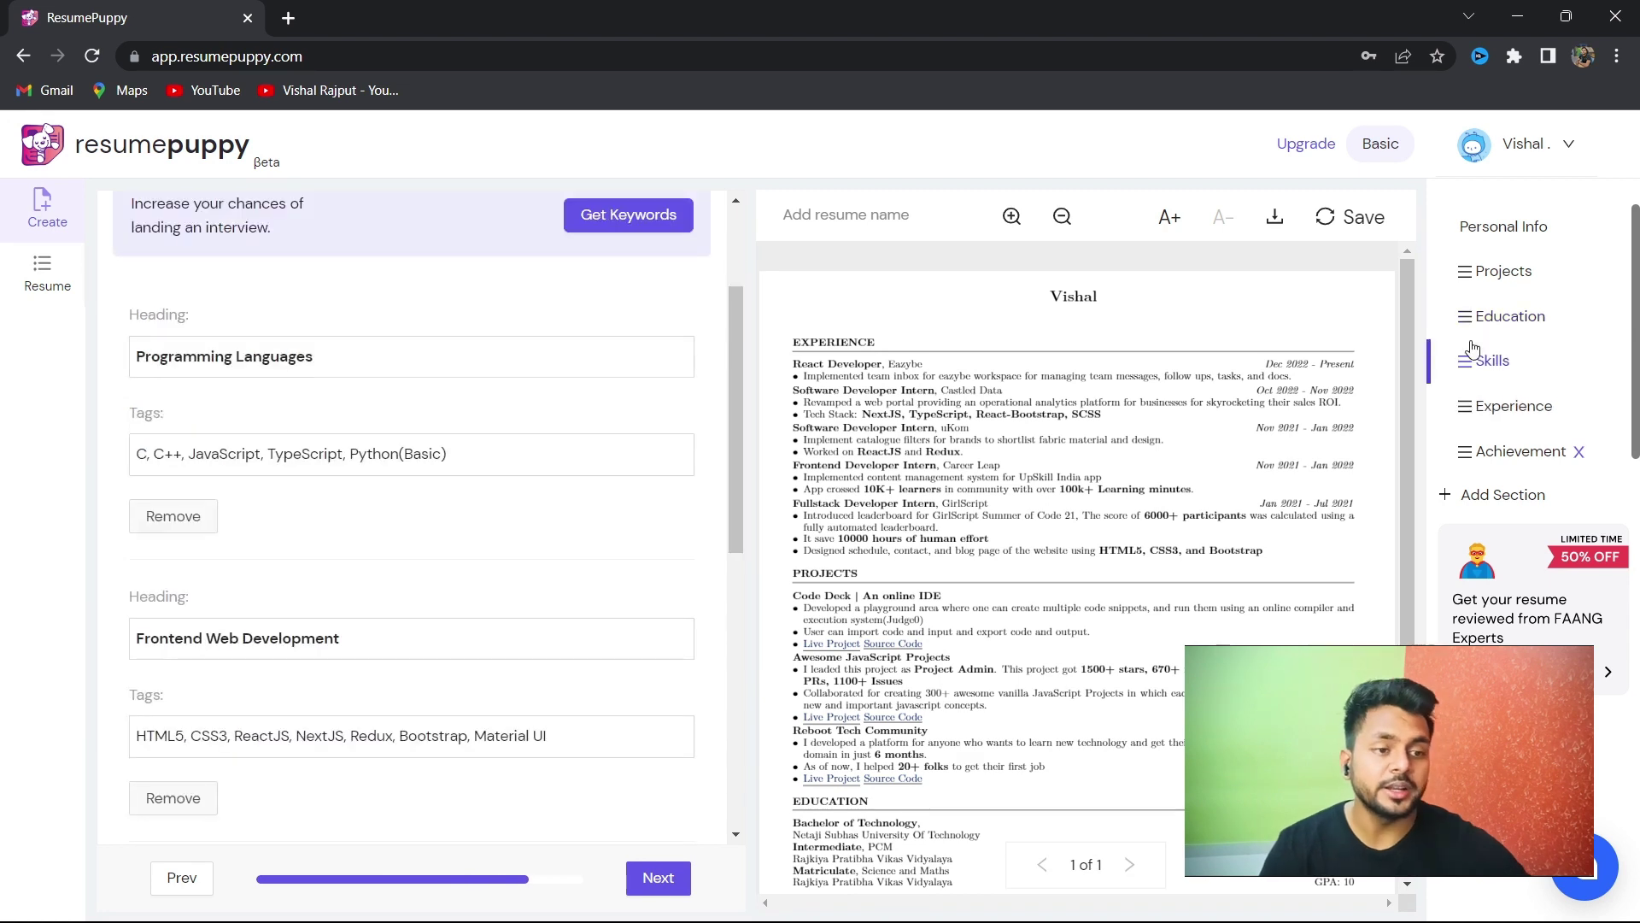
- Add a new resume section named "Courses"
{"action": "left_click", "coordinate": [1506, 500]}
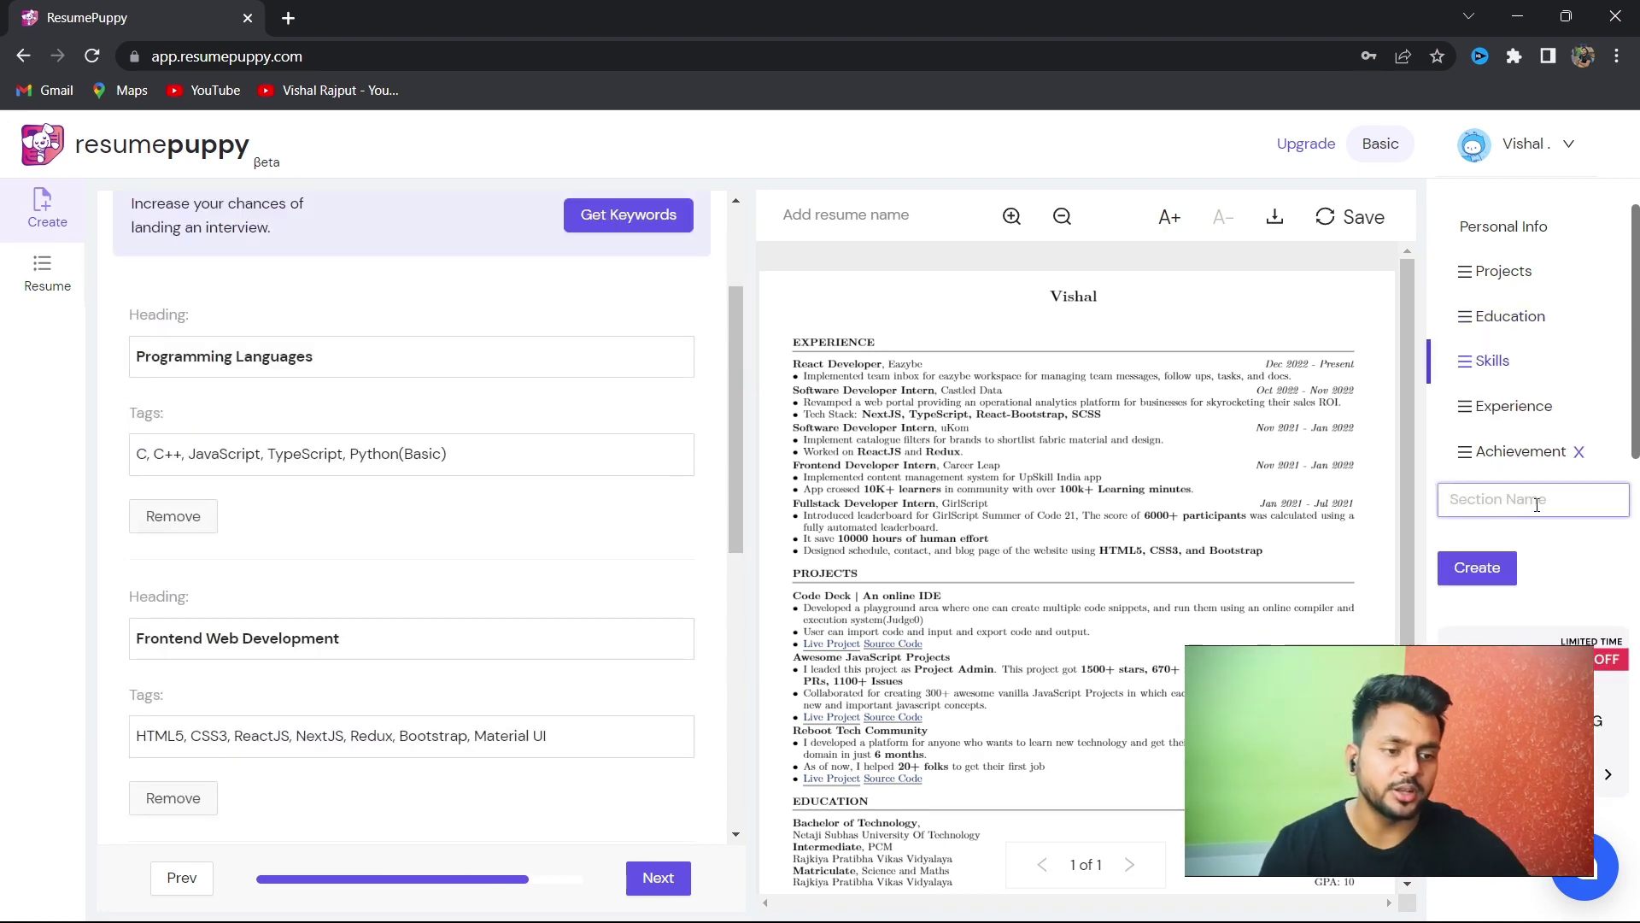
{"action": "type", "text": "Courses"}
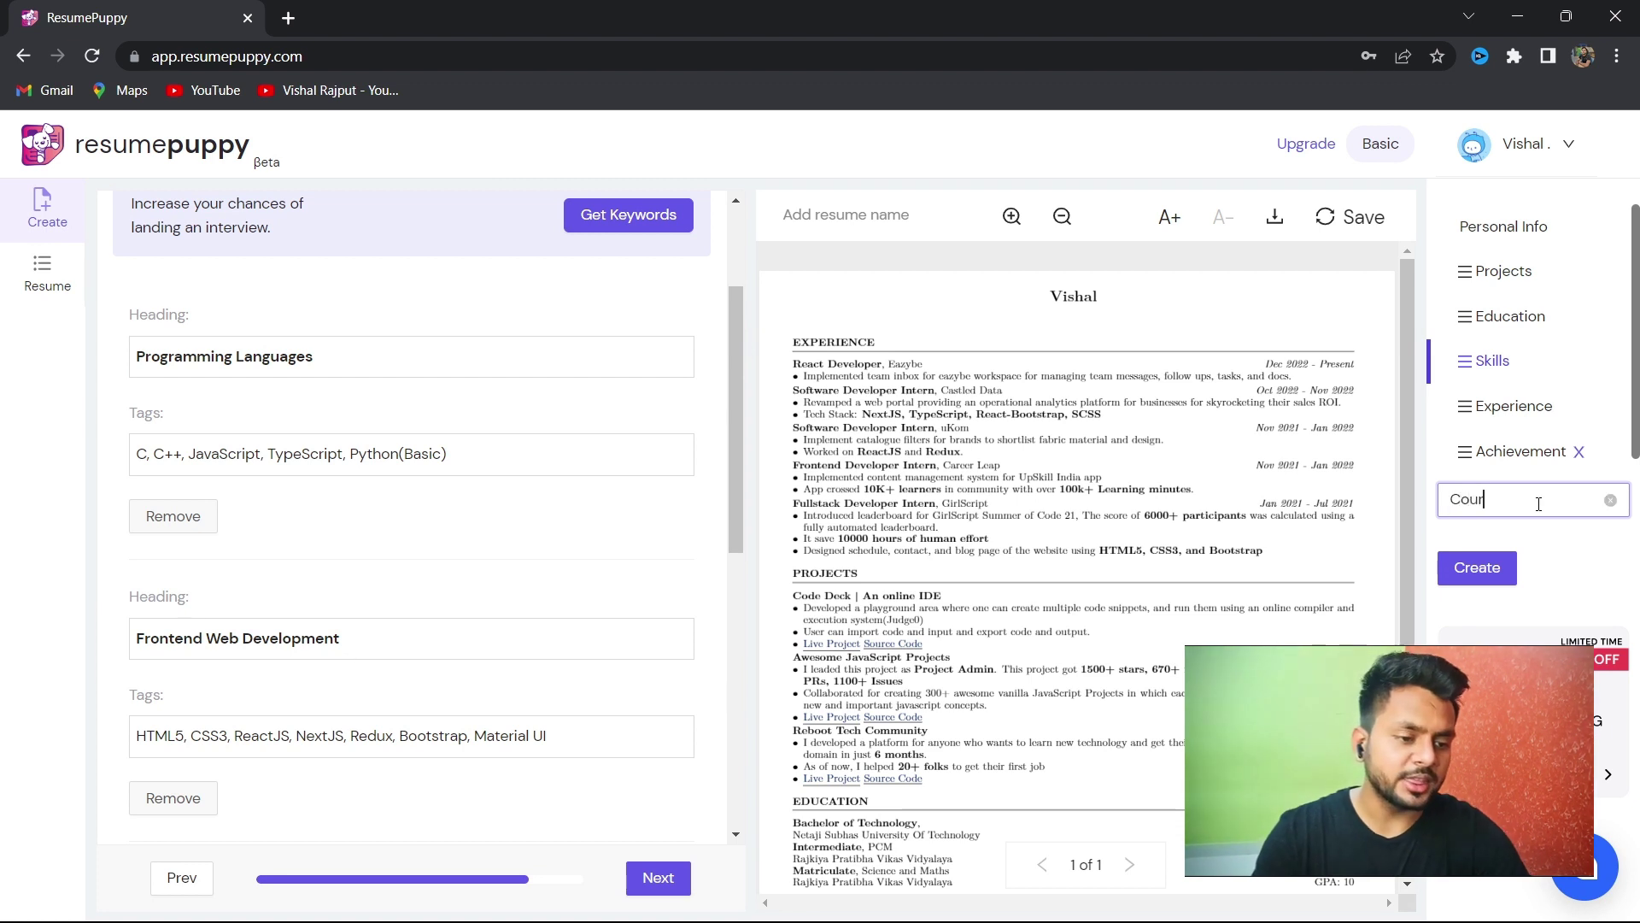
{"action": "left_click", "coordinate": [1495, 564]}
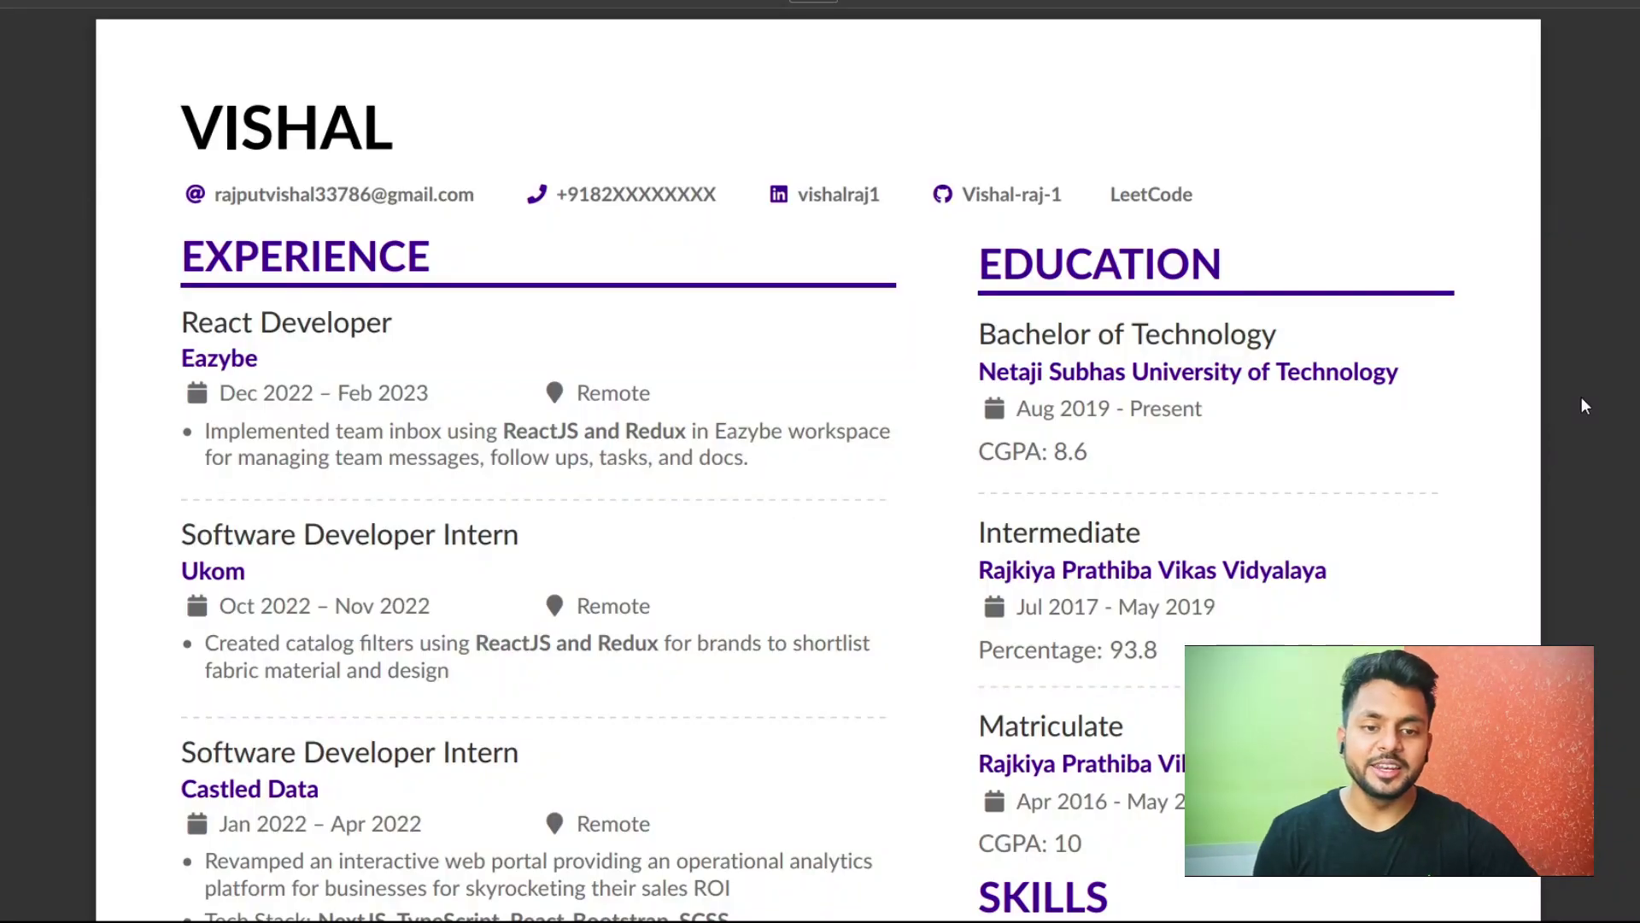
- Read the two-column resume's experience, skills, achievements and projects, and highlight "240+ Contributors, 900+ PRs, 1100+ Issues" under Awesome JavaScript Projects
{"action": "scroll", "coordinate": [1581, 397], "scroll_direction": "down", "scroll_amount": 5}
{"action": "scroll", "coordinate": [1585, 393], "scroll_direction": "down", "scroll_amount": 10}
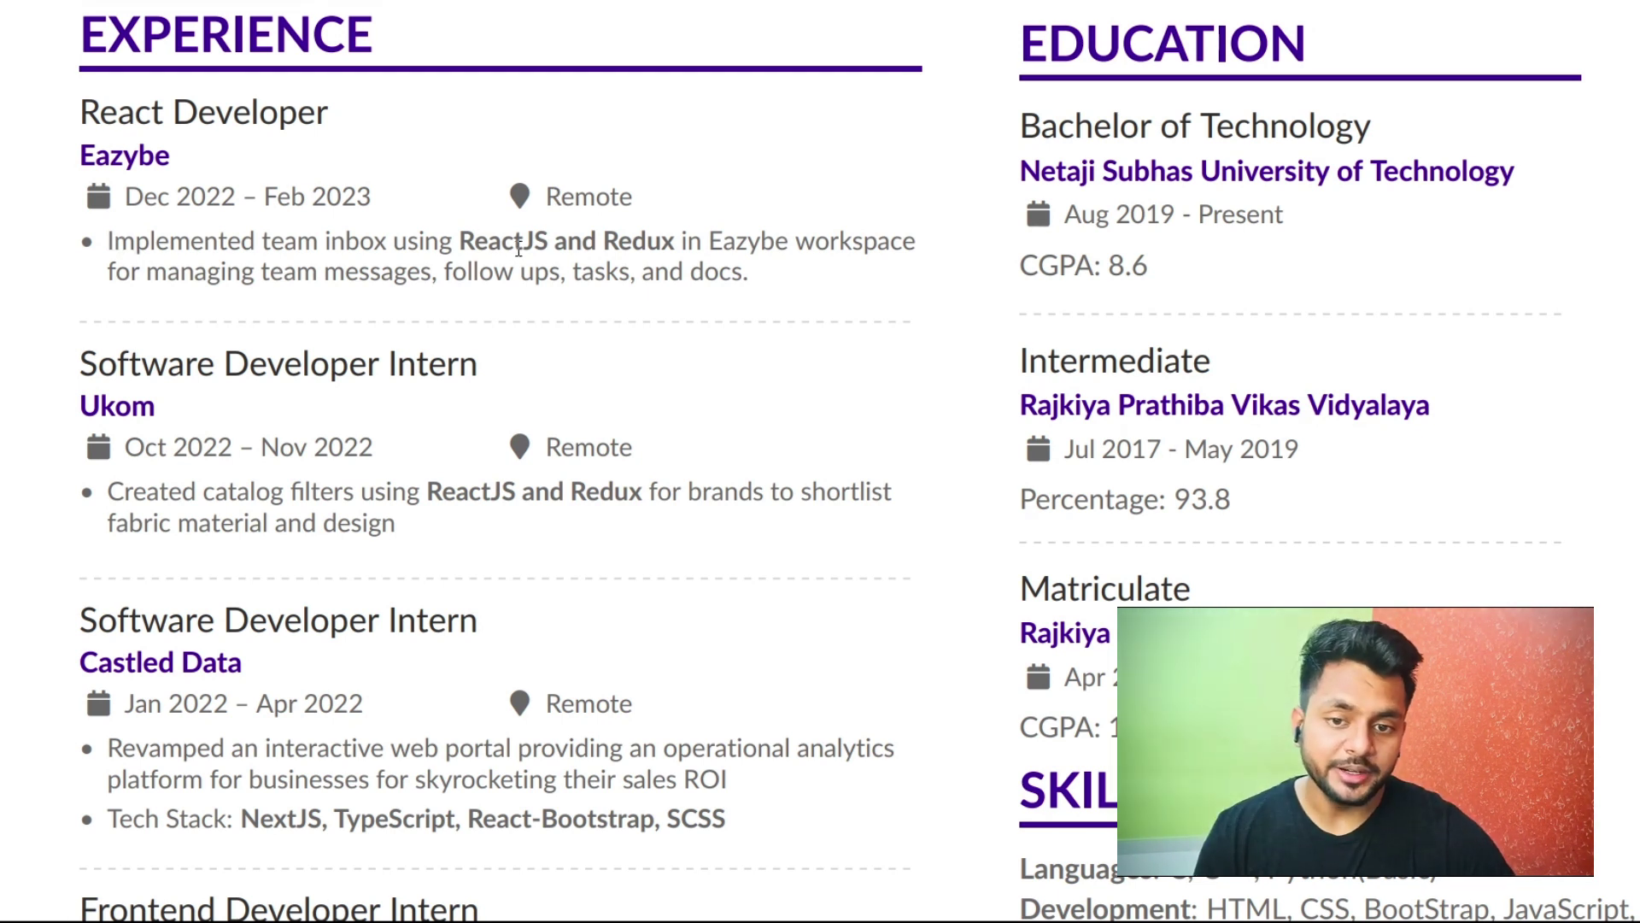
{"action": "scroll", "coordinate": [514, 339], "scroll_direction": "down", "scroll_amount": 3}
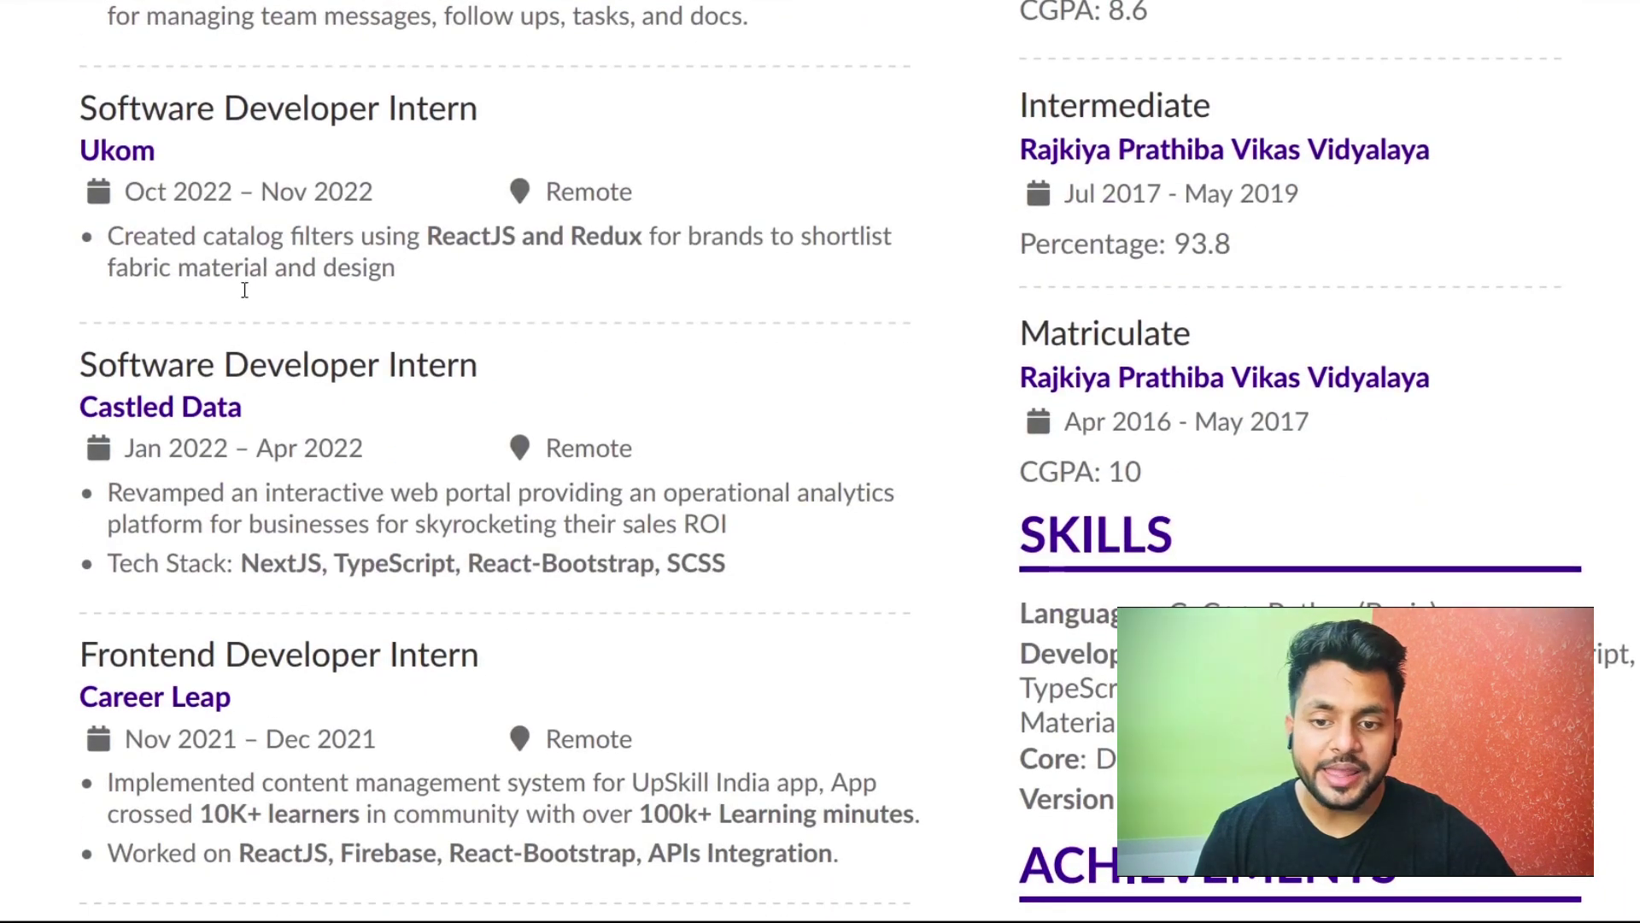
{"action": "scroll", "coordinate": [257, 299], "scroll_direction": "down", "scroll_amount": 3}
{"action": "scroll", "coordinate": [277, 308], "scroll_direction": "down", "scroll_amount": 3}
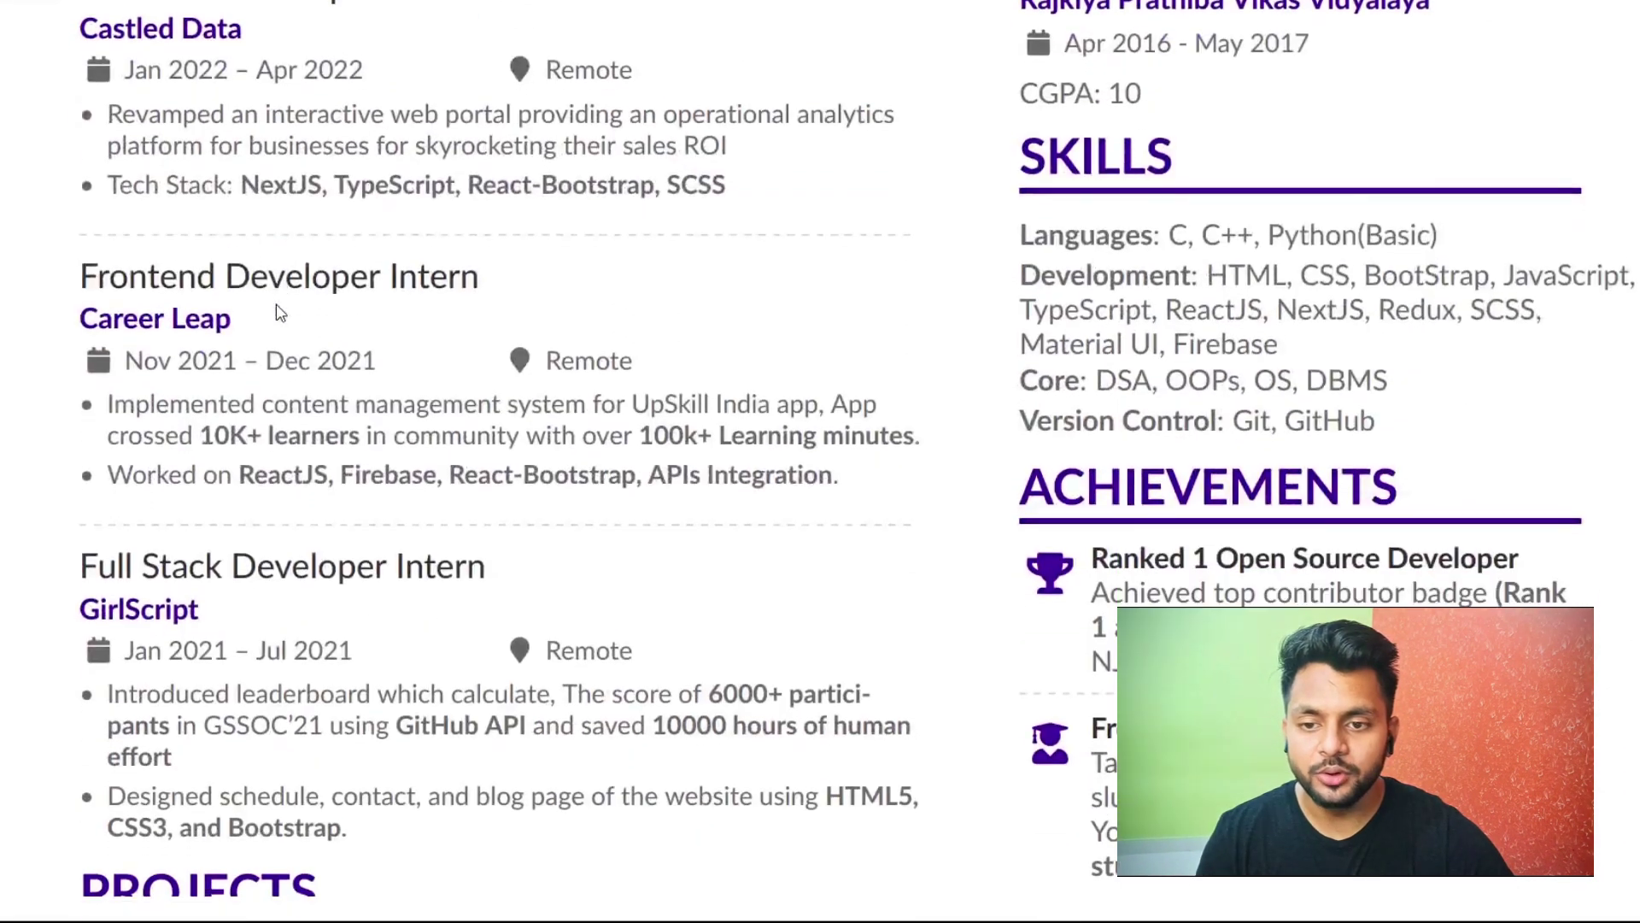
{"action": "scroll", "coordinate": [280, 312], "scroll_direction": "down", "scroll_amount": 1}
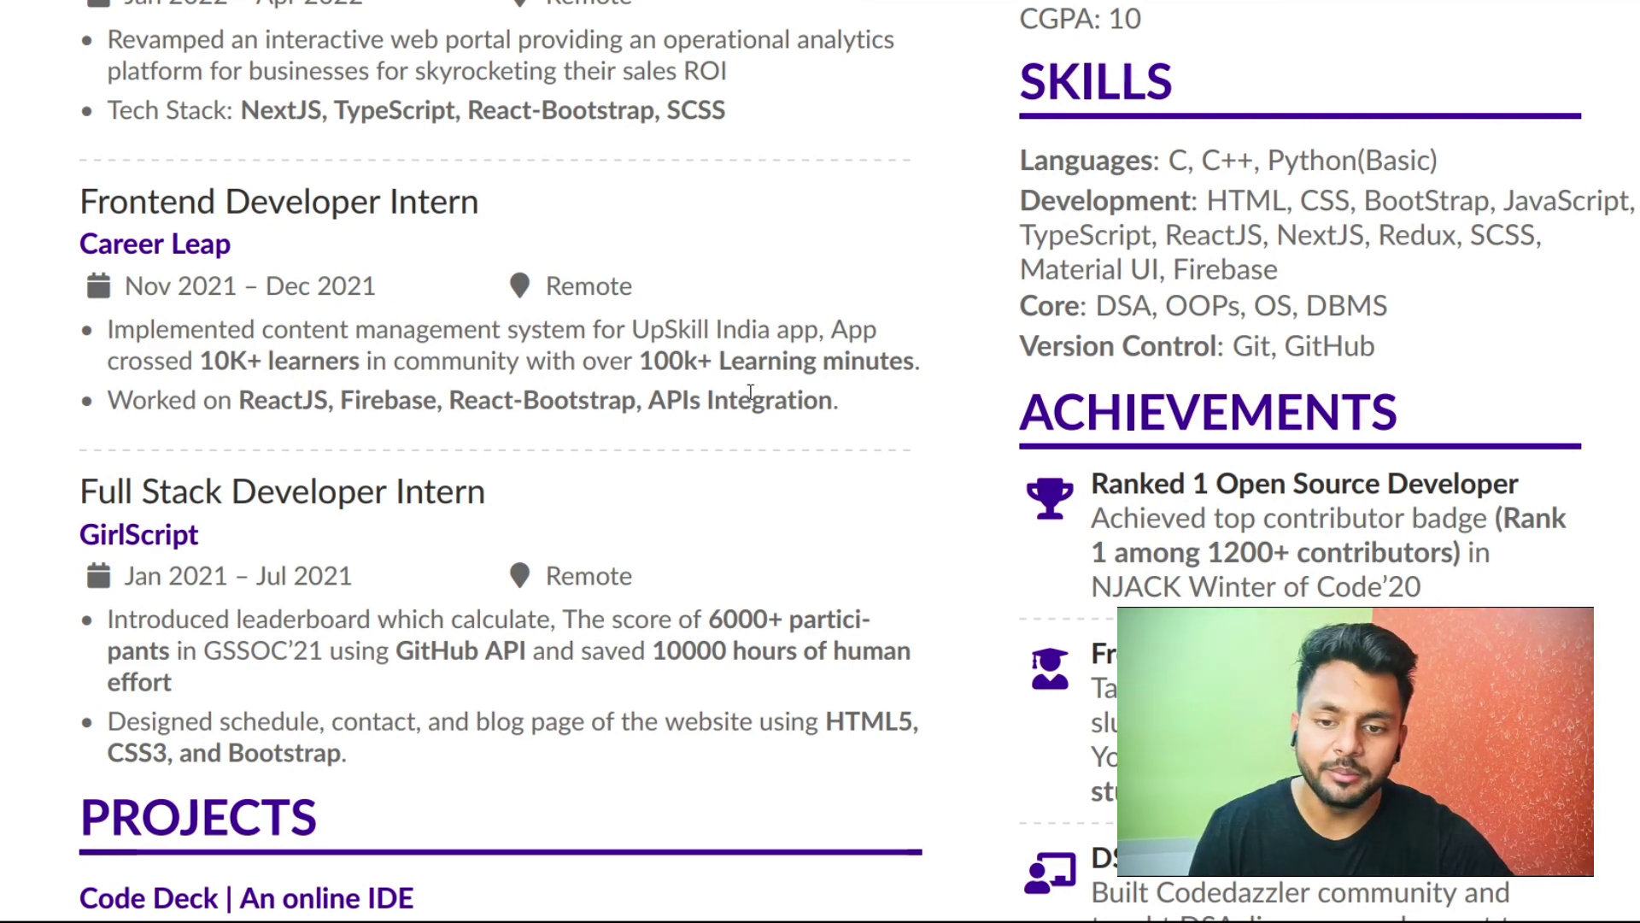
{"action": "scroll", "coordinate": [540, 473], "scroll_direction": "down", "scroll_amount": 2}
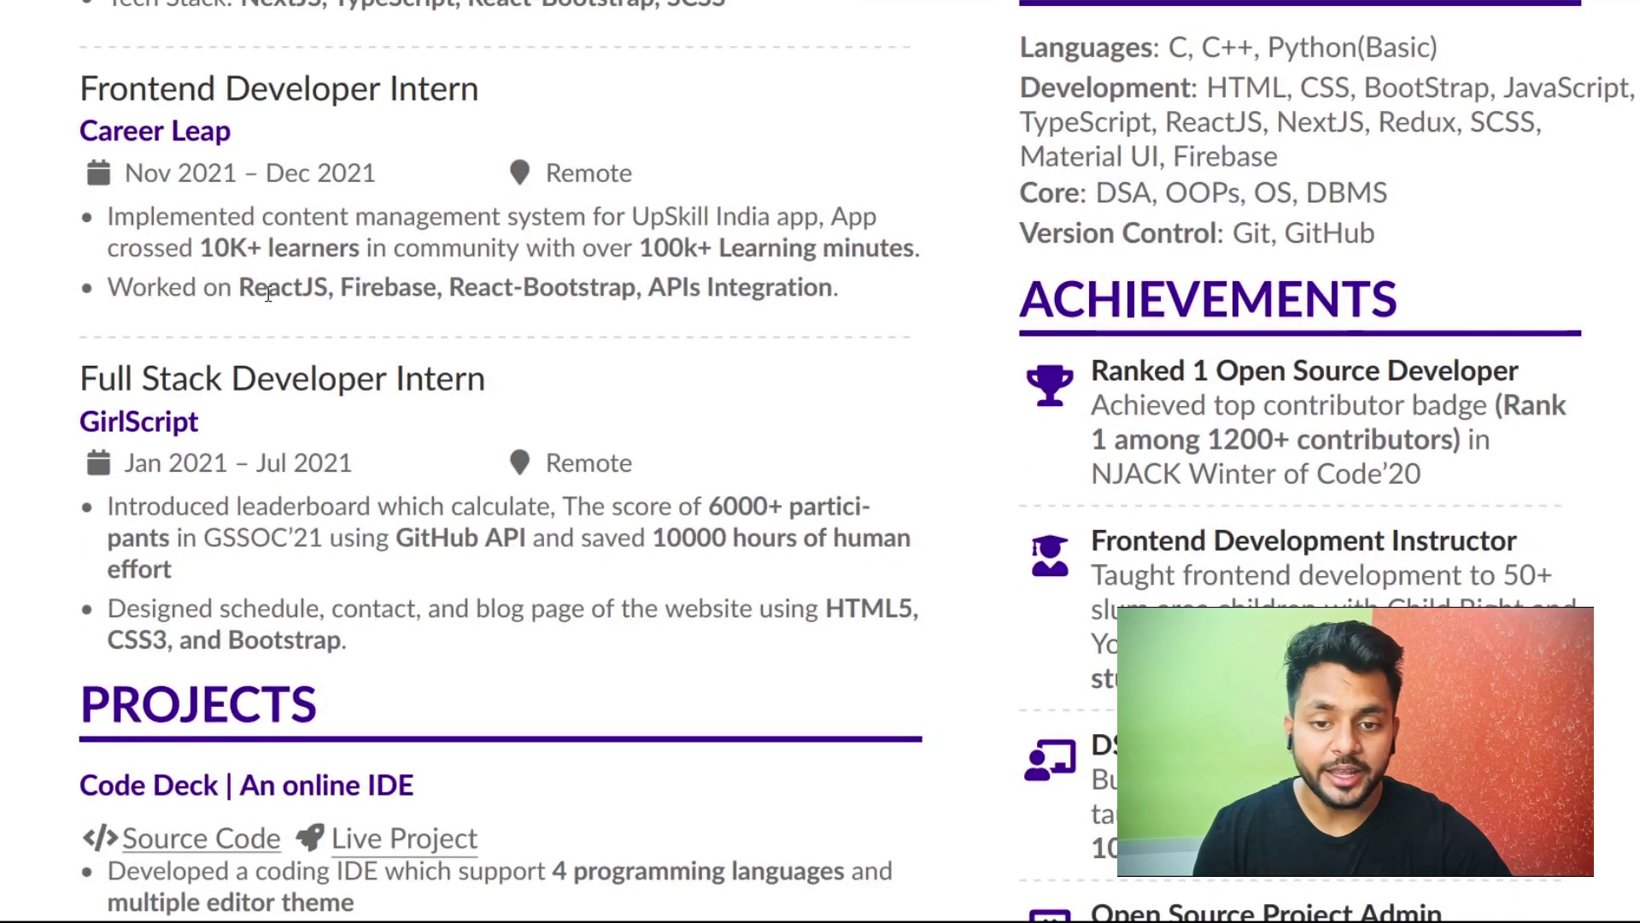
{"action": "scroll", "coordinate": [551, 493], "scroll_direction": "down", "scroll_amount": 4}
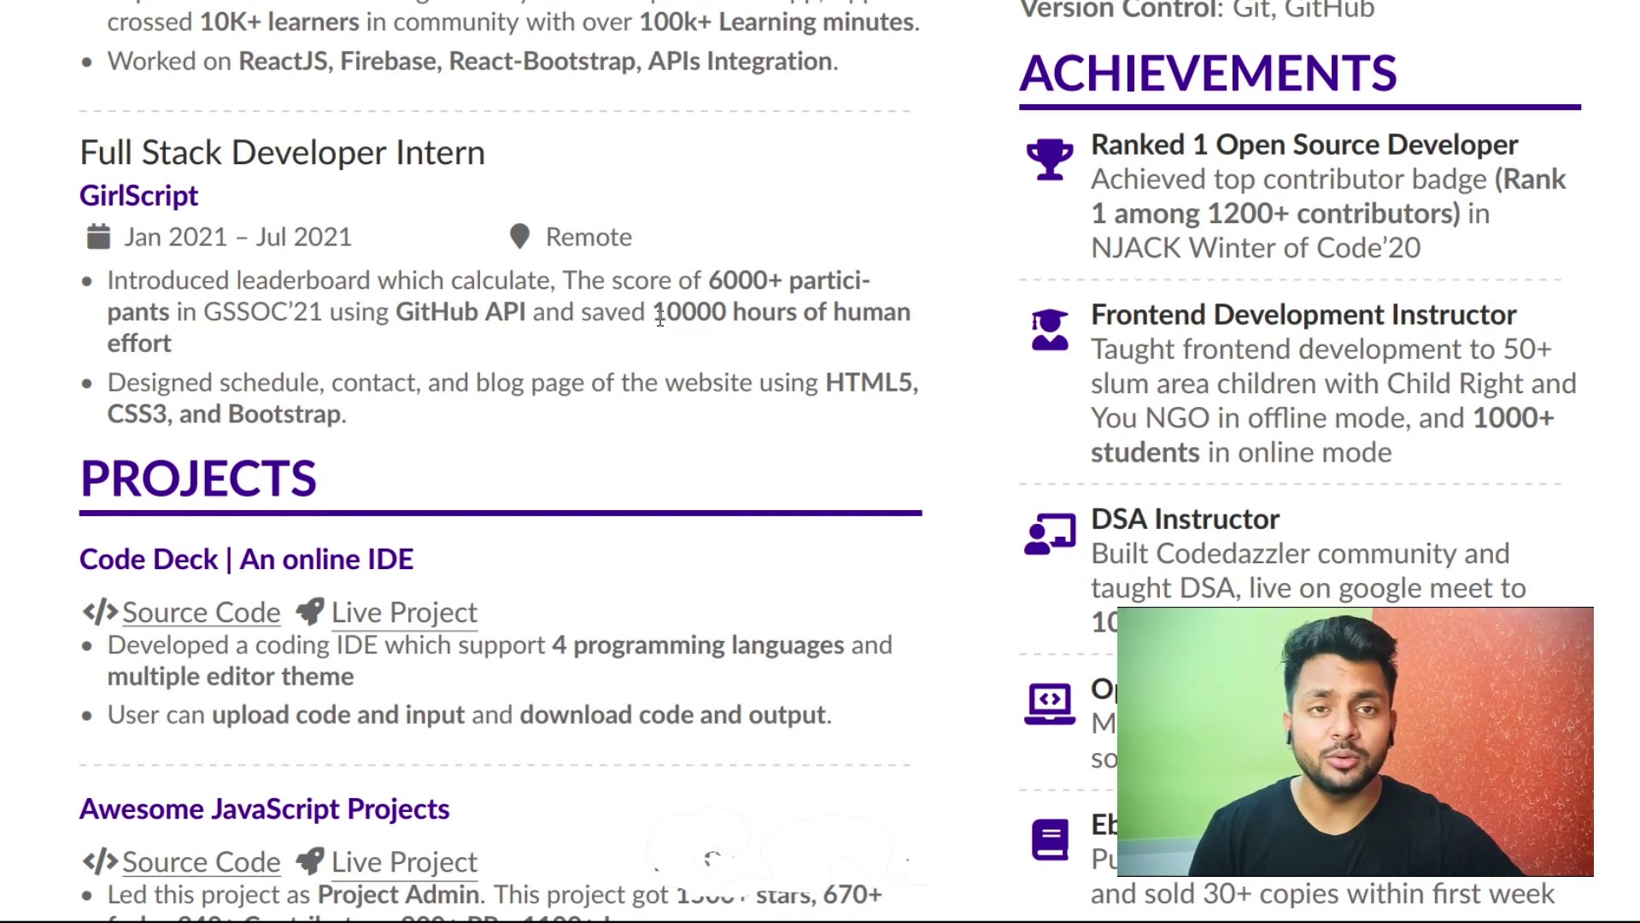
{"action": "scroll", "coordinate": [660, 318], "scroll_direction": "down", "scroll_amount": 3}
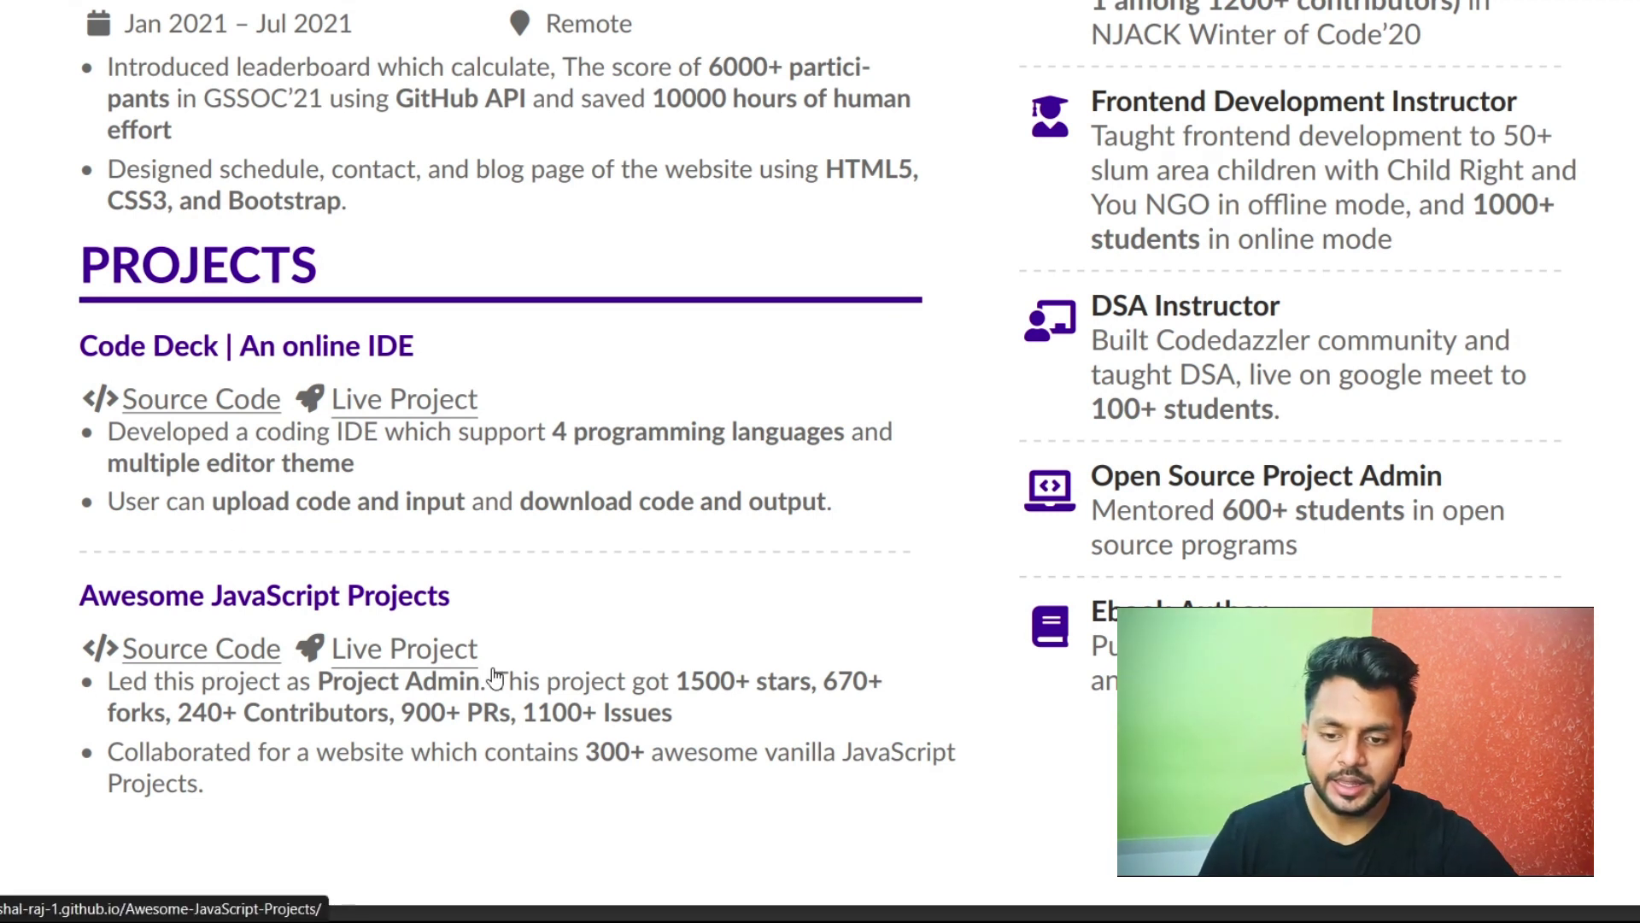
{"action": "left_click_drag", "start_coordinate": [180, 718], "coordinate": [672, 714]}
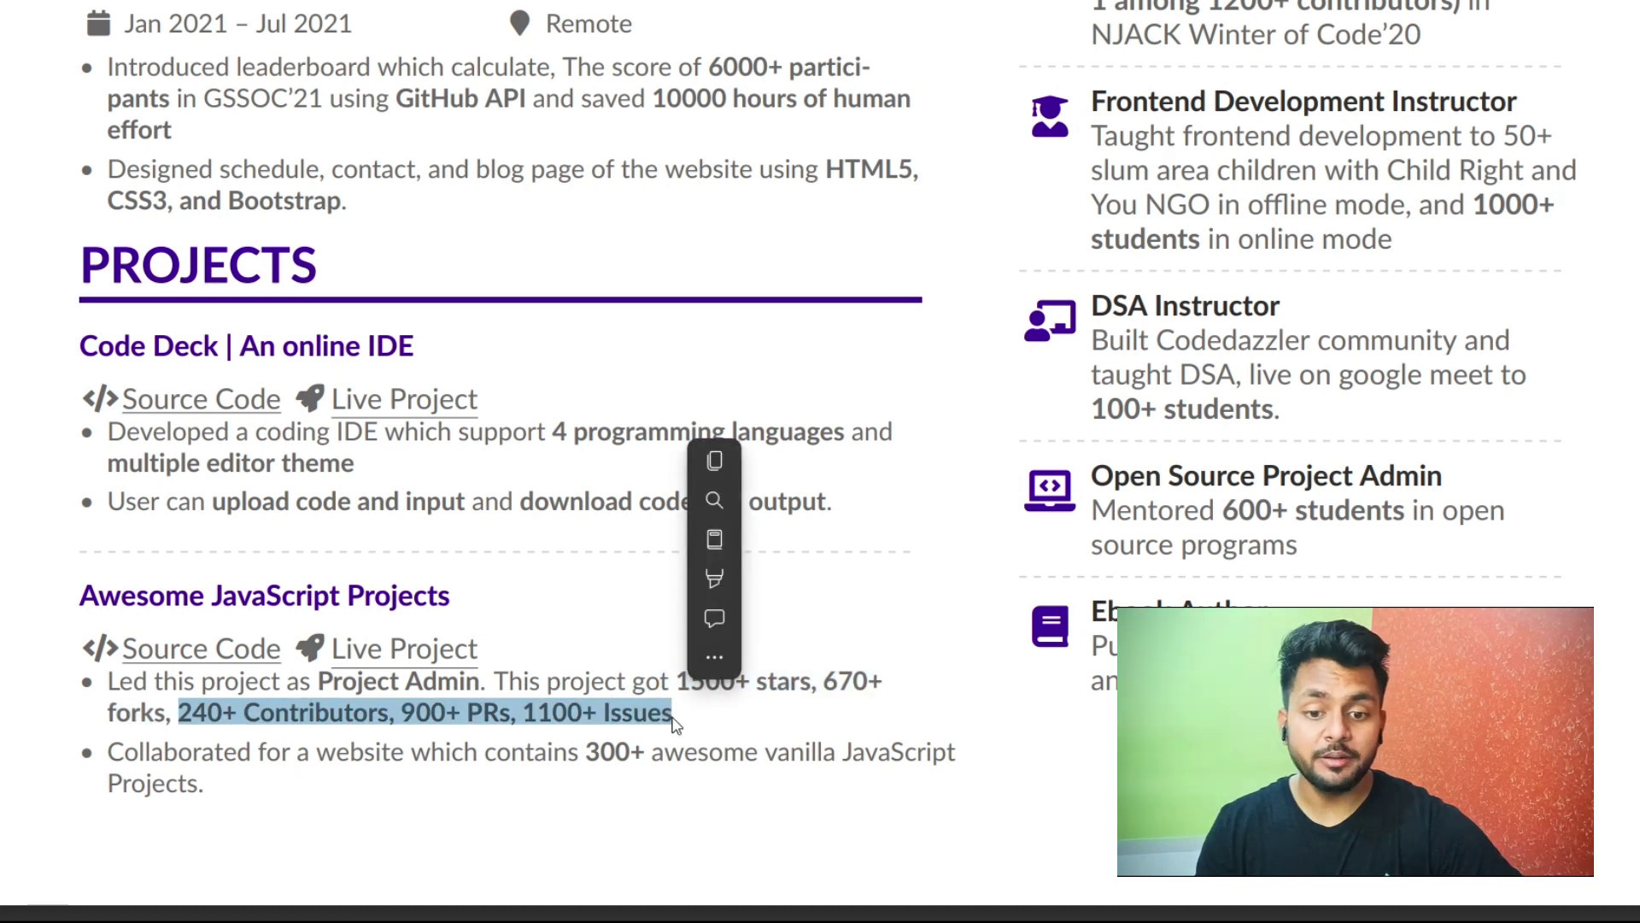
- Read the two-column resume's education, skills and achievements, highlighting the 1000+ and 100+ student figures in the instructor entries
{"action": "left_click", "coordinate": [708, 732]}
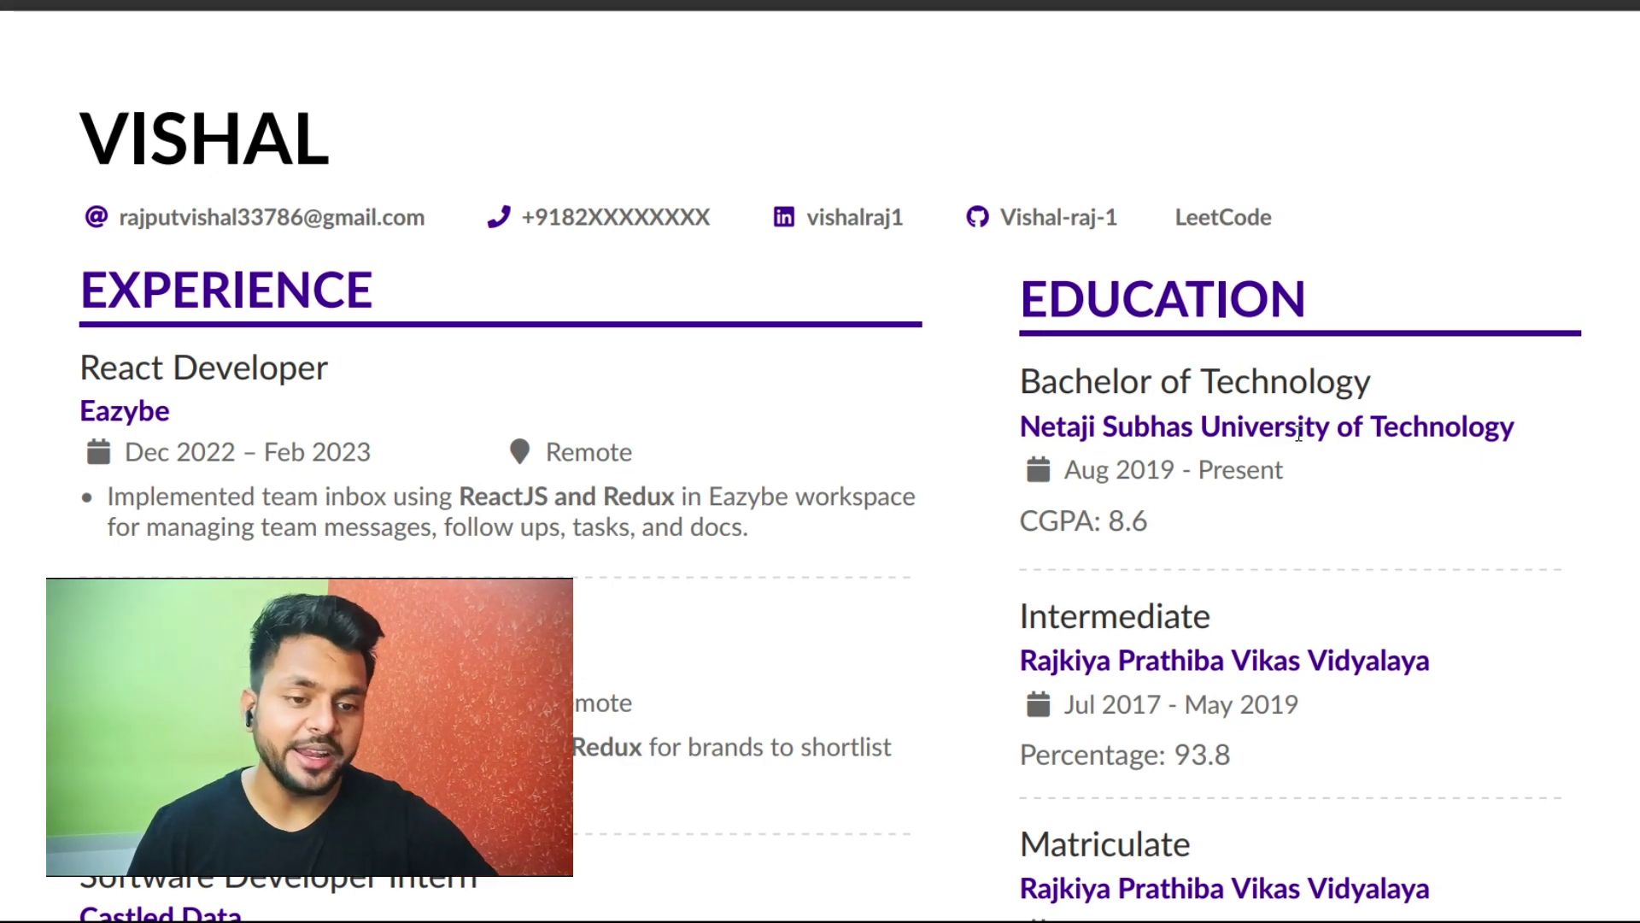
{"action": "scroll", "coordinate": [1377, 478], "scroll_direction": "down", "scroll_amount": 3}
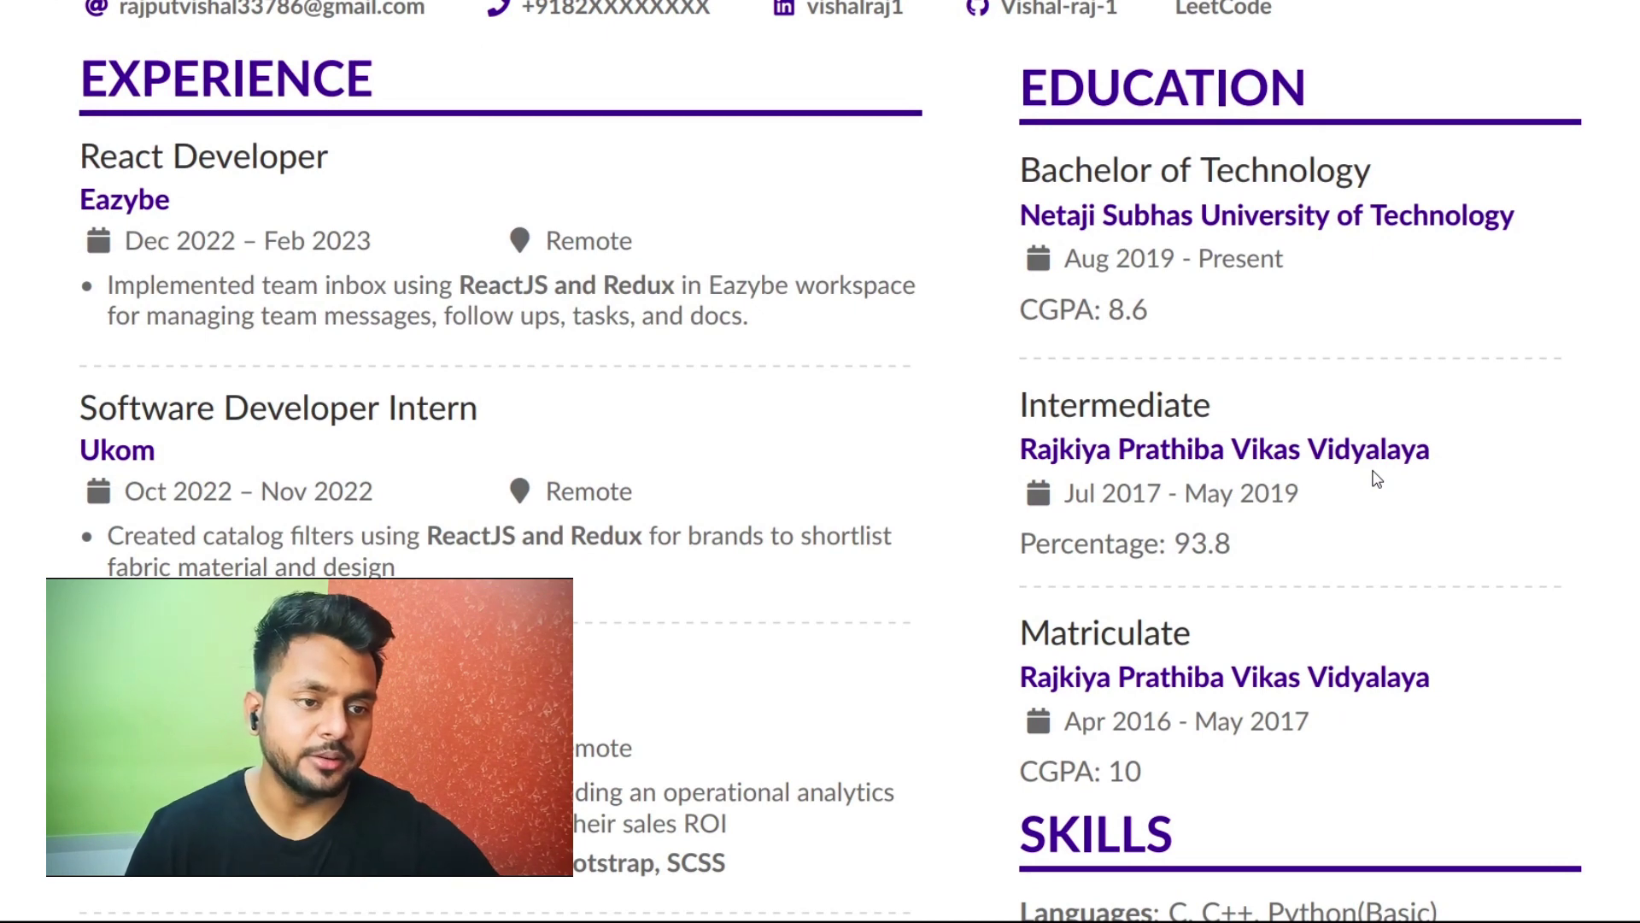
{"action": "scroll", "coordinate": [1377, 479], "scroll_direction": "down", "scroll_amount": 6}
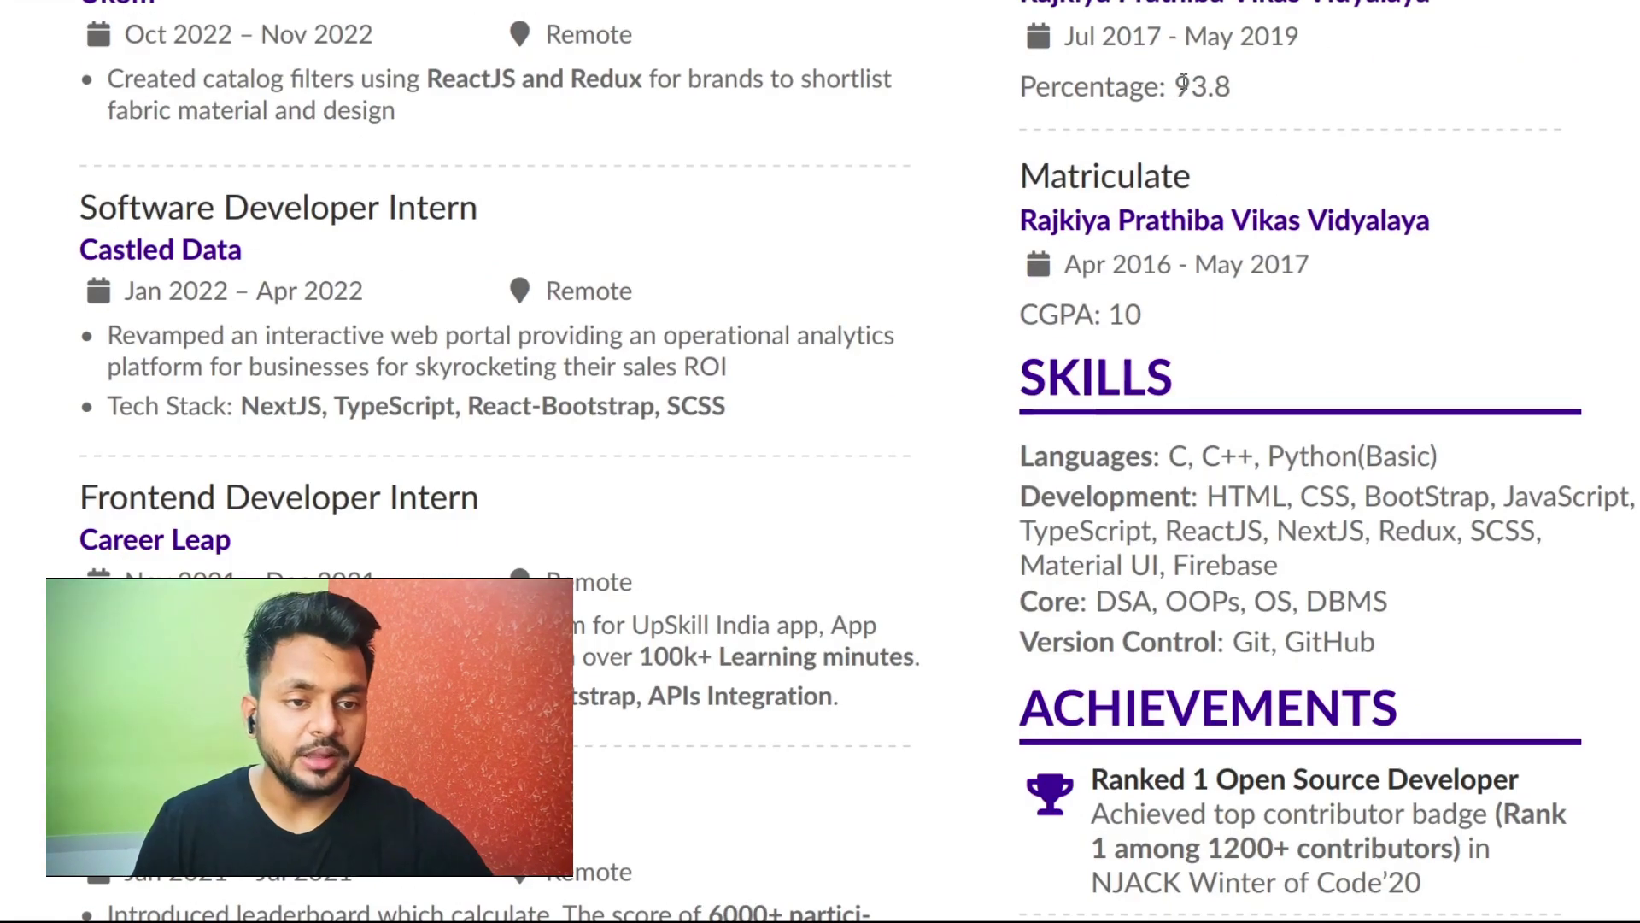
{"action": "scroll", "coordinate": [1184, 85], "scroll_direction": "up", "scroll_amount": 5}
{"action": "scroll", "coordinate": [1165, 106], "scroll_direction": "down", "scroll_amount": 1}
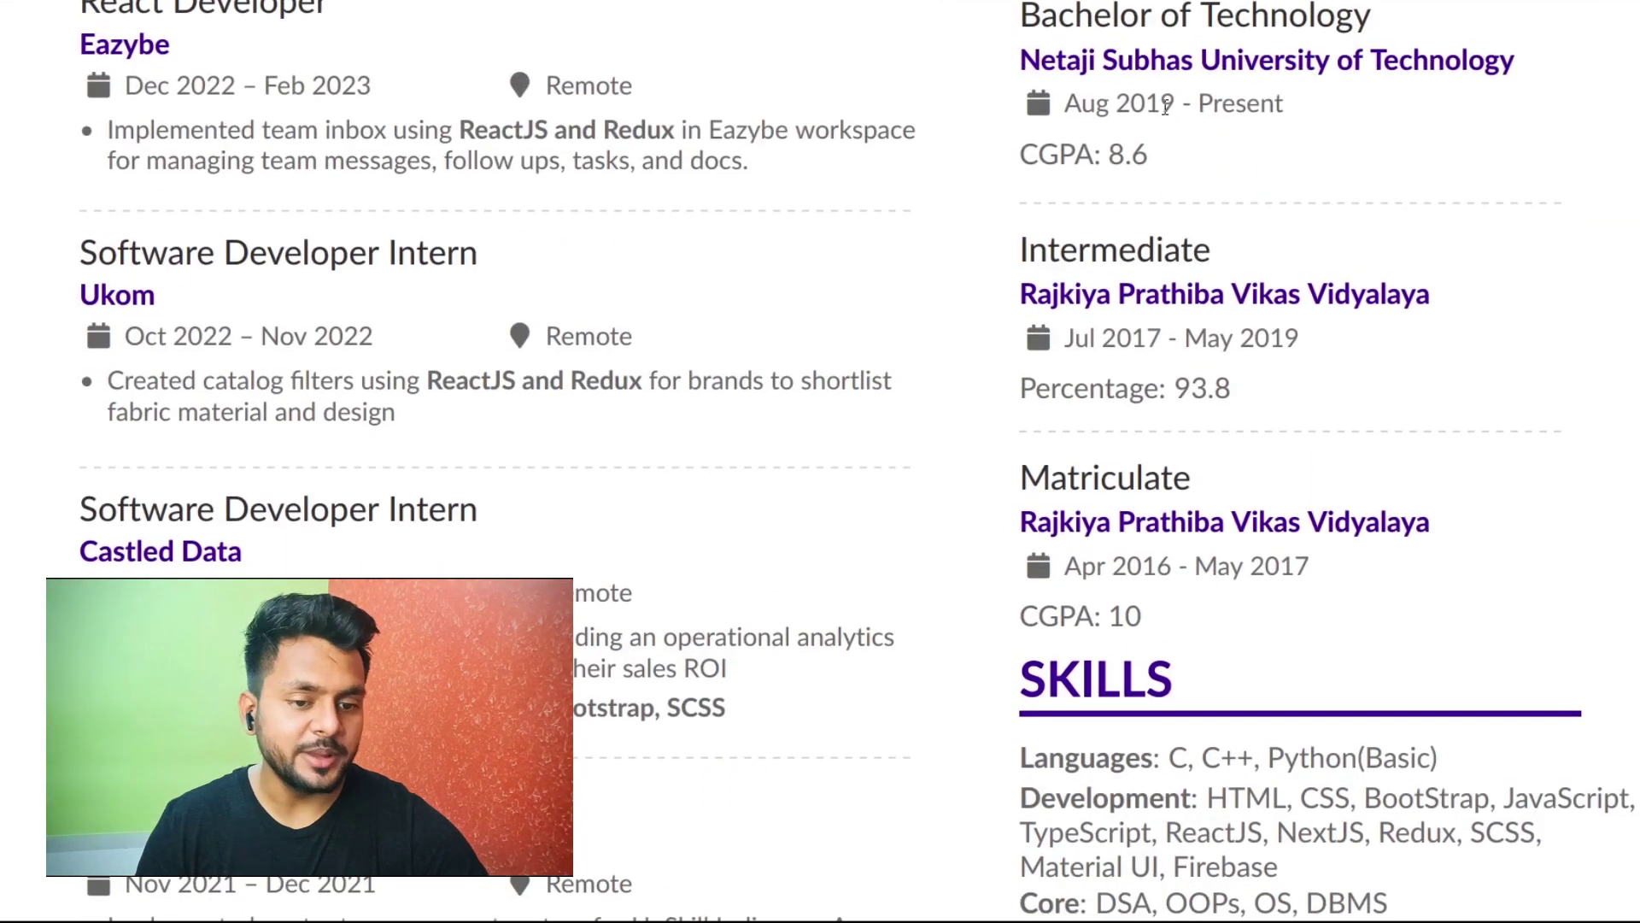
{"action": "scroll", "coordinate": [1239, 511], "scroll_direction": "down", "scroll_amount": 6}
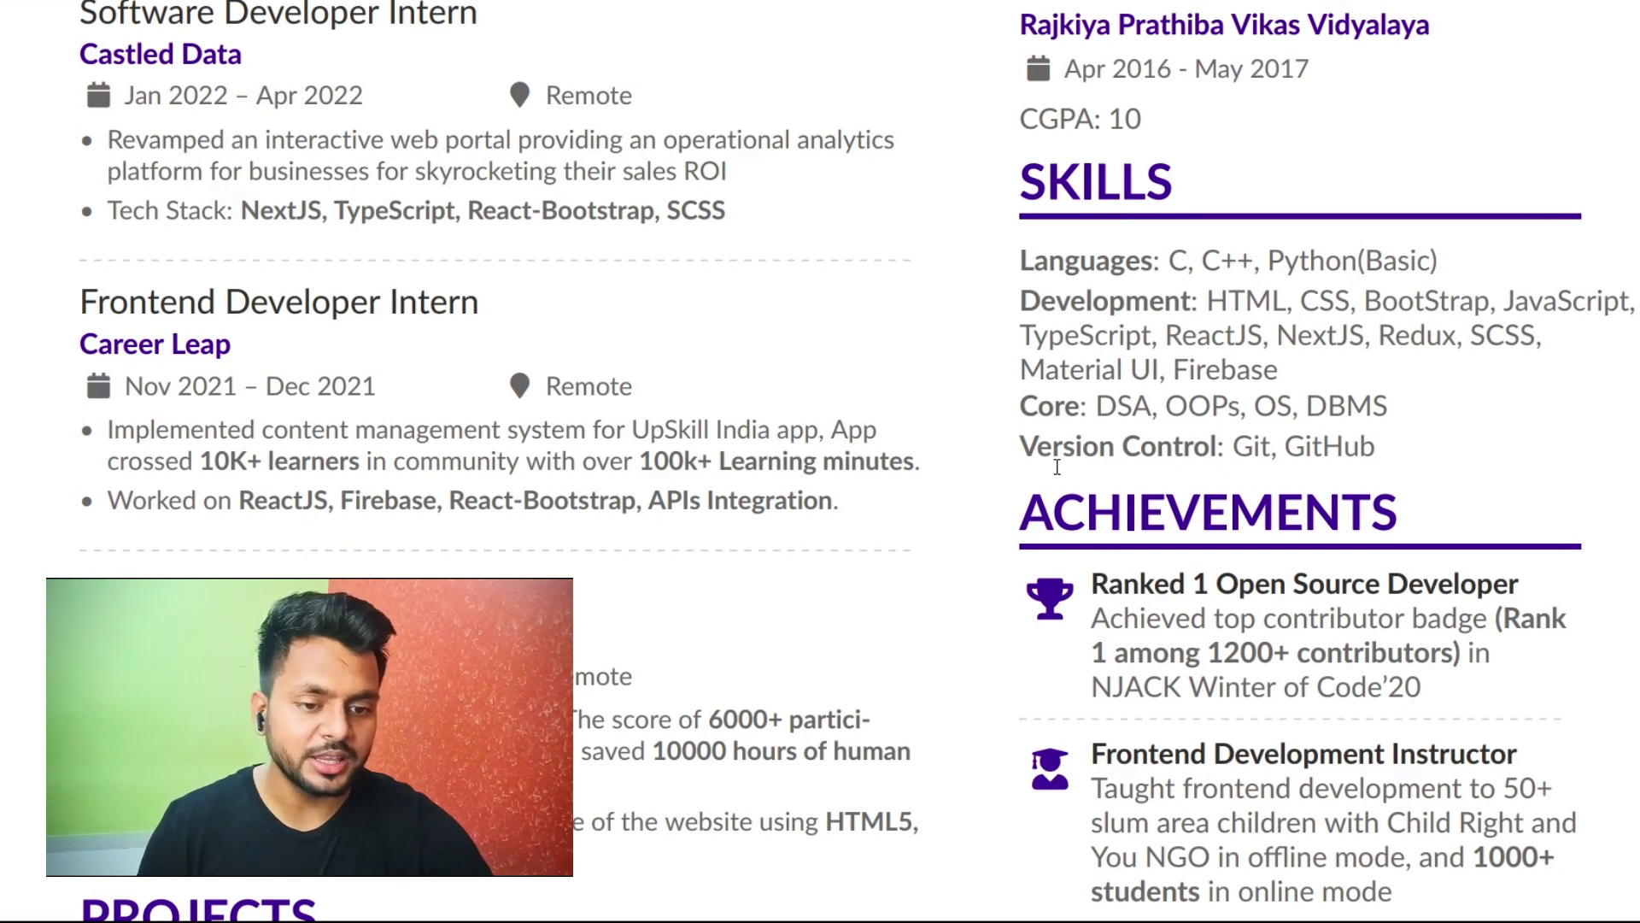
{"action": "scroll", "coordinate": [1361, 547], "scroll_direction": "down", "scroll_amount": 5}
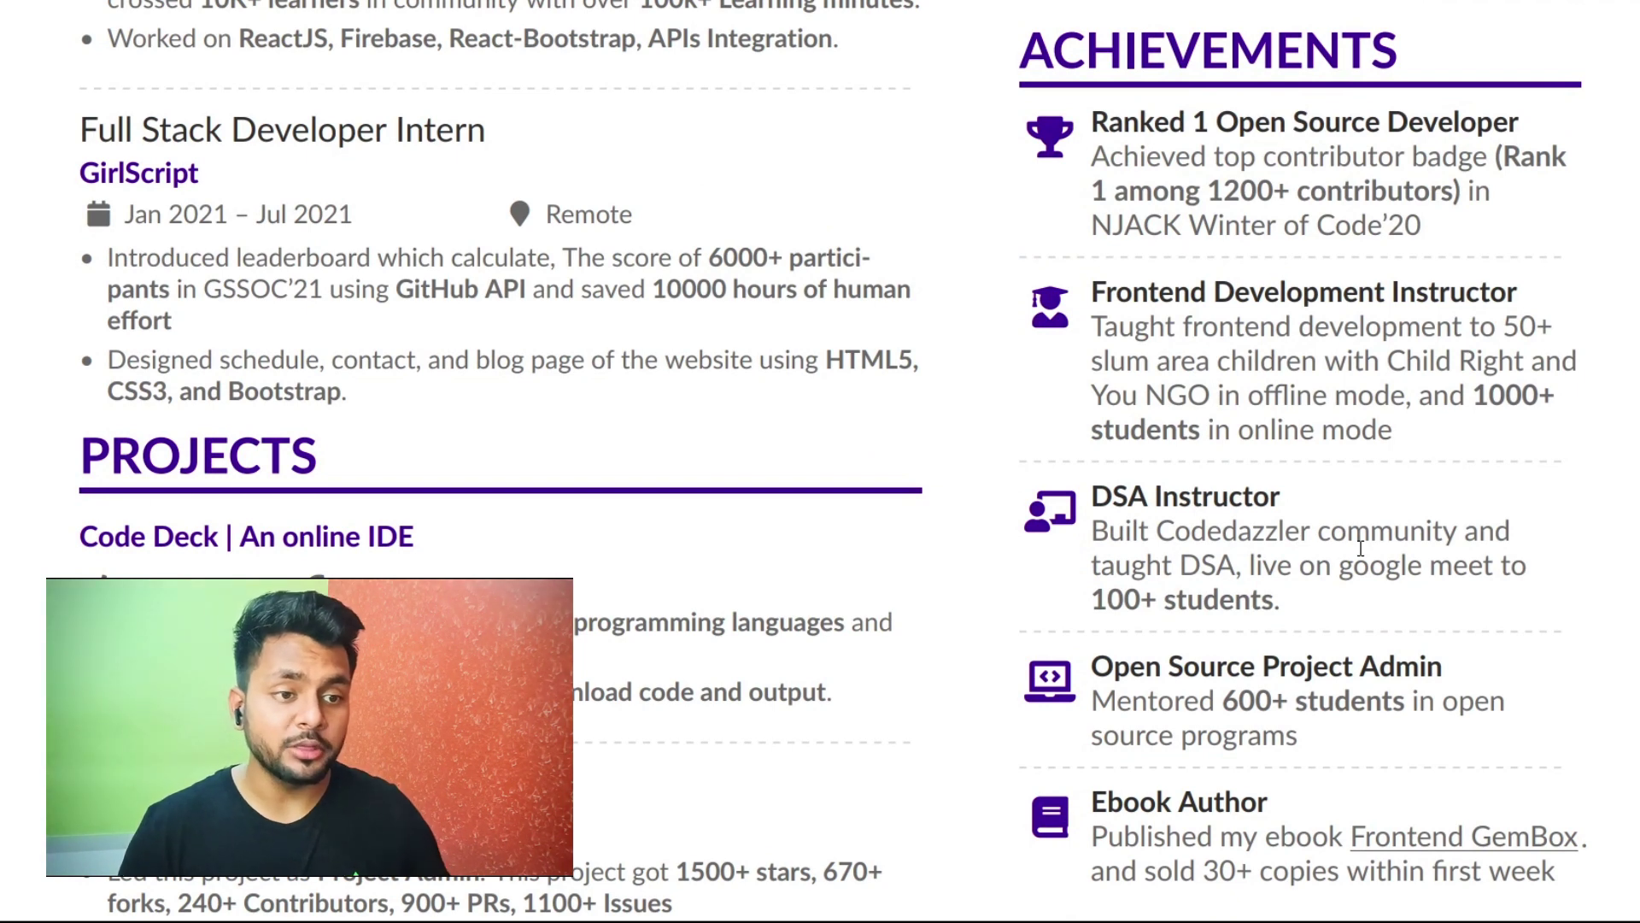
{"action": "scroll", "coordinate": [1361, 548], "scroll_direction": "down", "scroll_amount": 2}
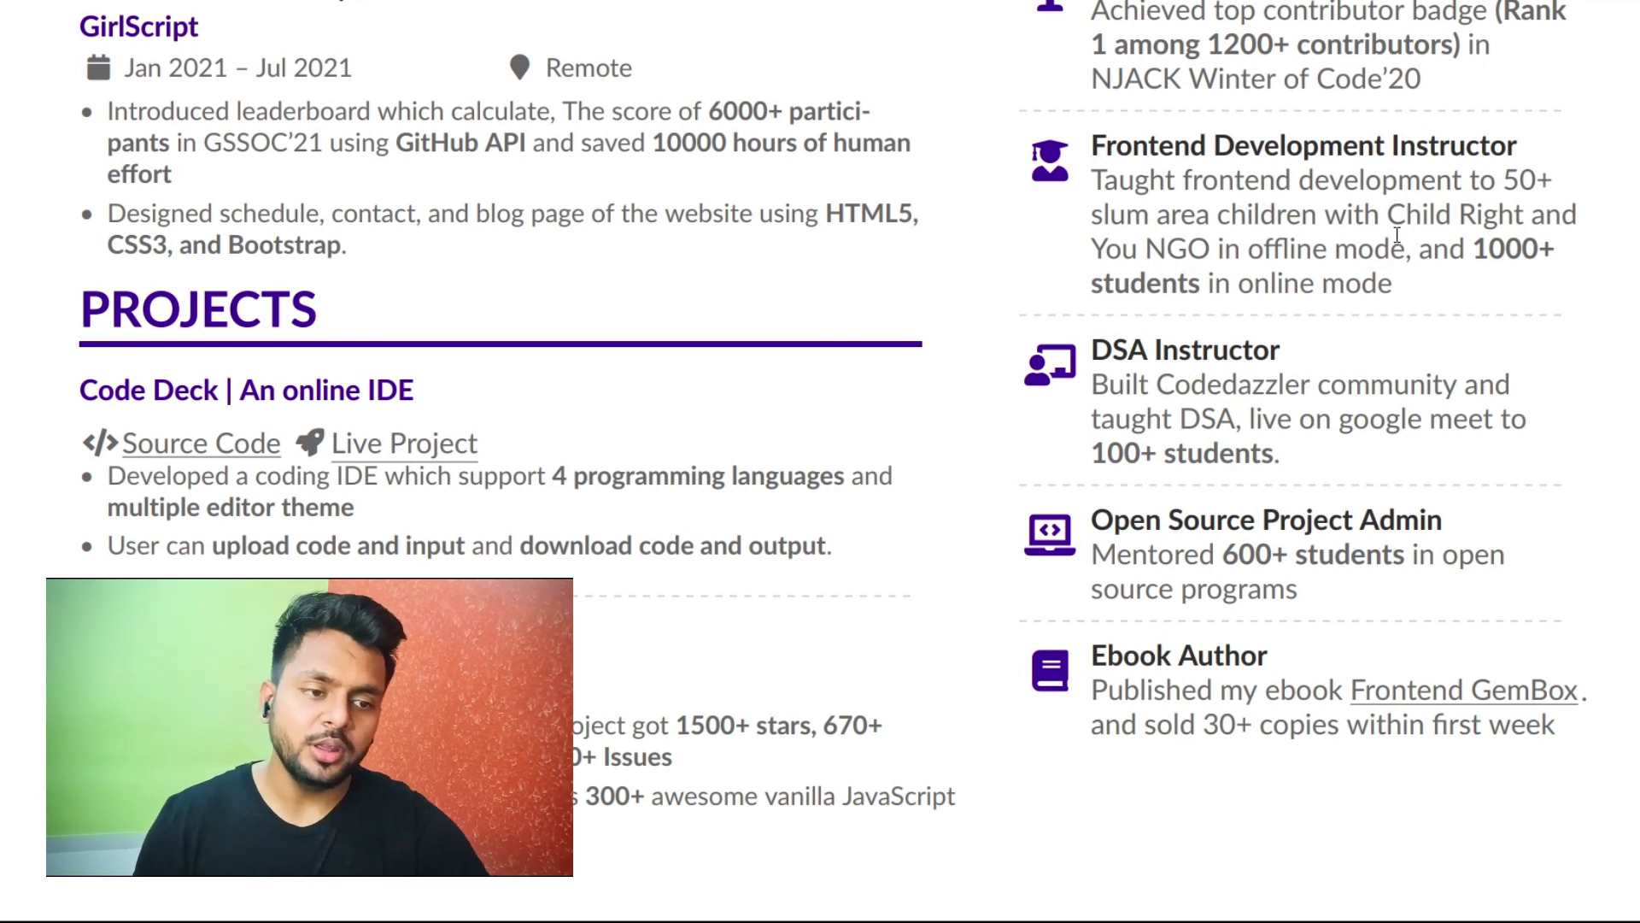
{"action": "left_click_drag", "start_coordinate": [1471, 248], "coordinate": [1556, 257]}
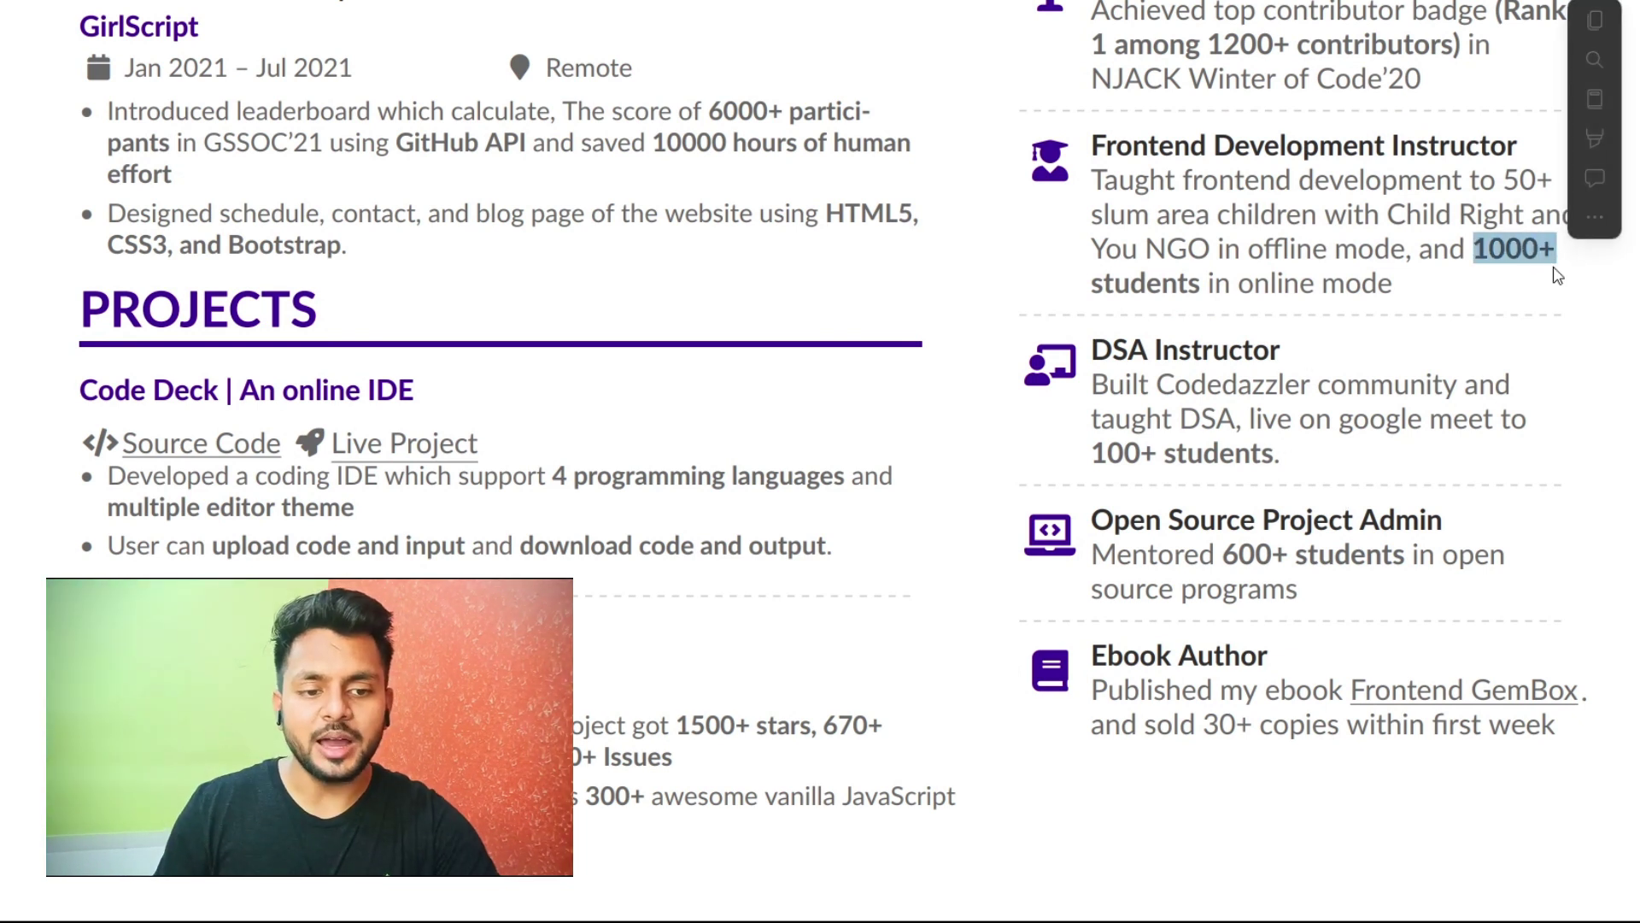
{"action": "left_click_drag", "start_coordinate": [1093, 457], "coordinate": [1205, 454]}
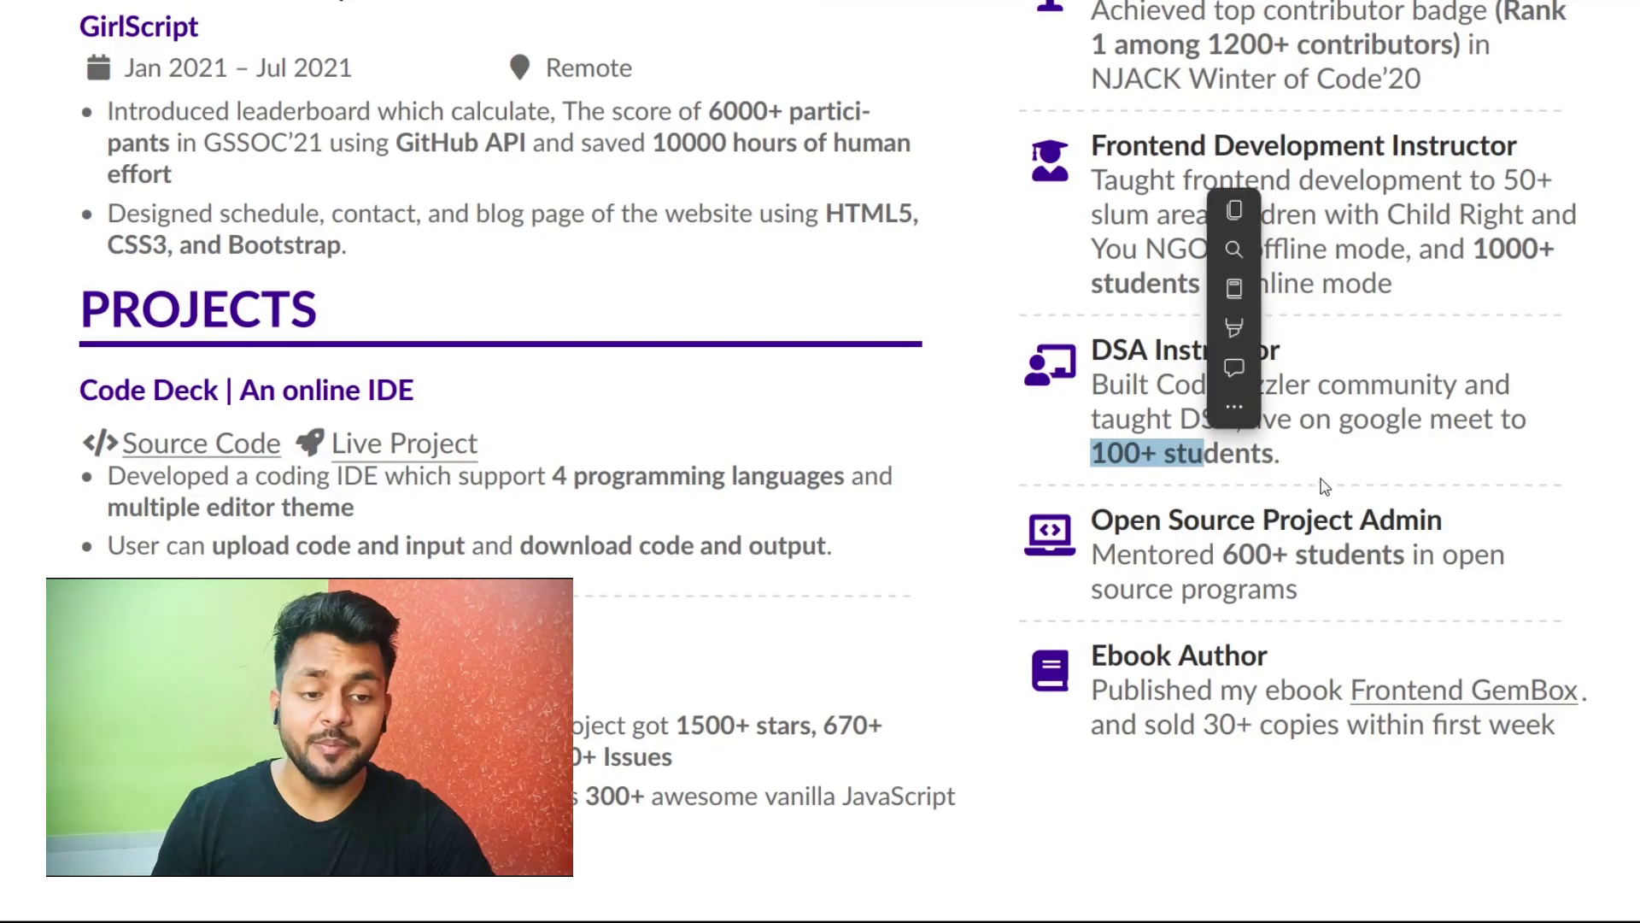
{"action": "scroll", "coordinate": [1330, 500], "scroll_direction": "up", "scroll_amount": 1}
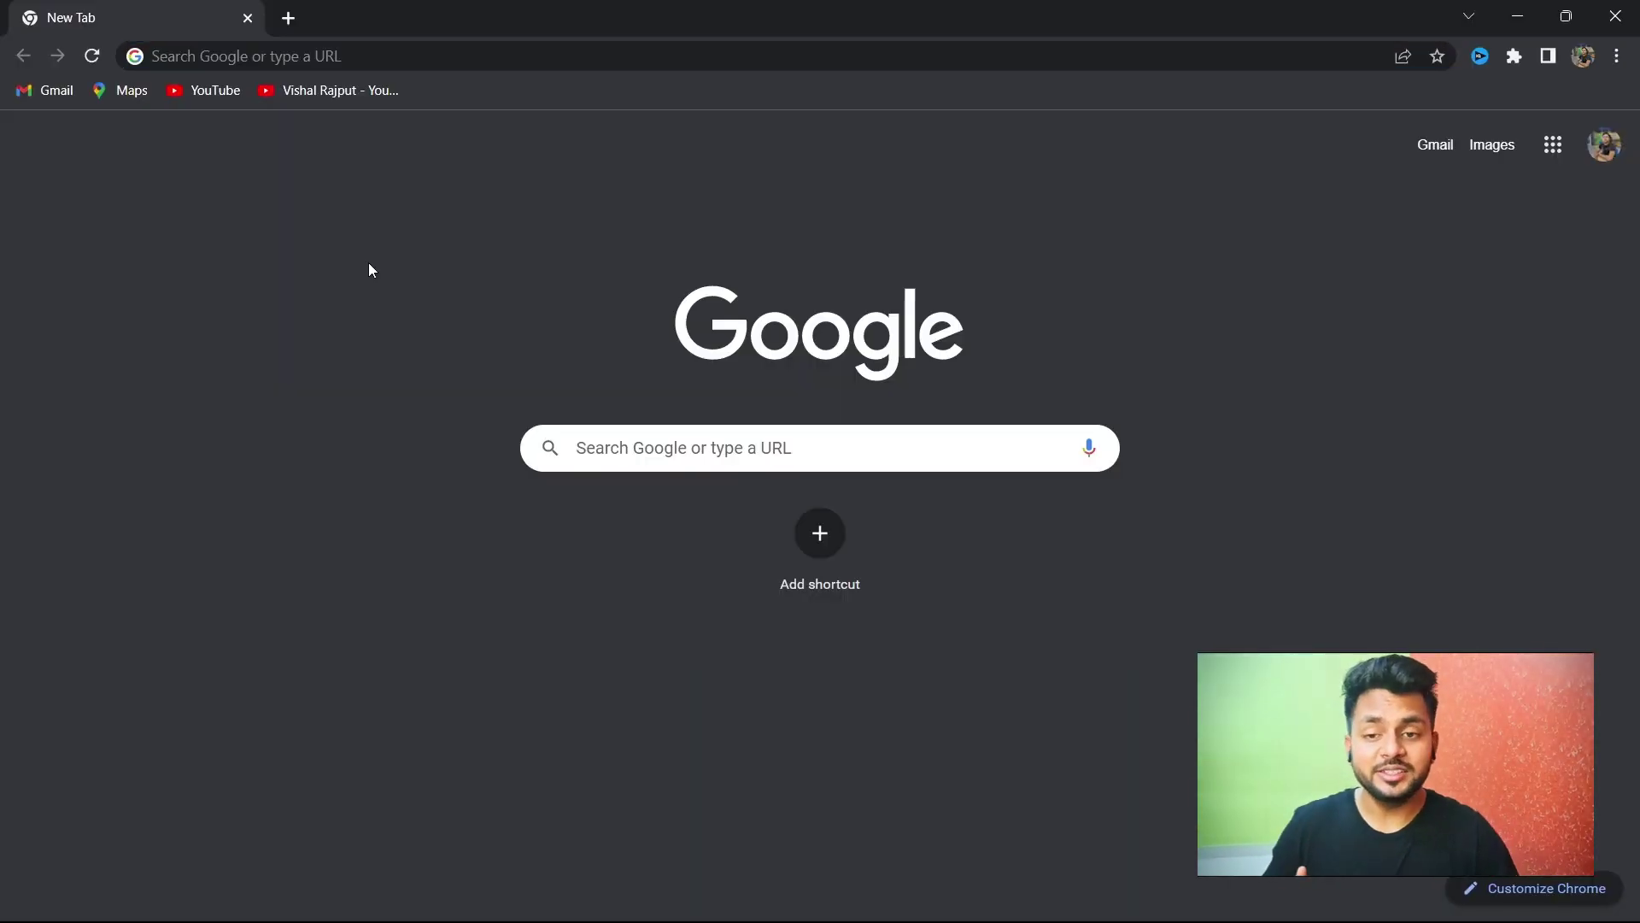
- Open overleaf.com in the browser and go to its template gallery
{"action": "left_click", "coordinate": [431, 55]}
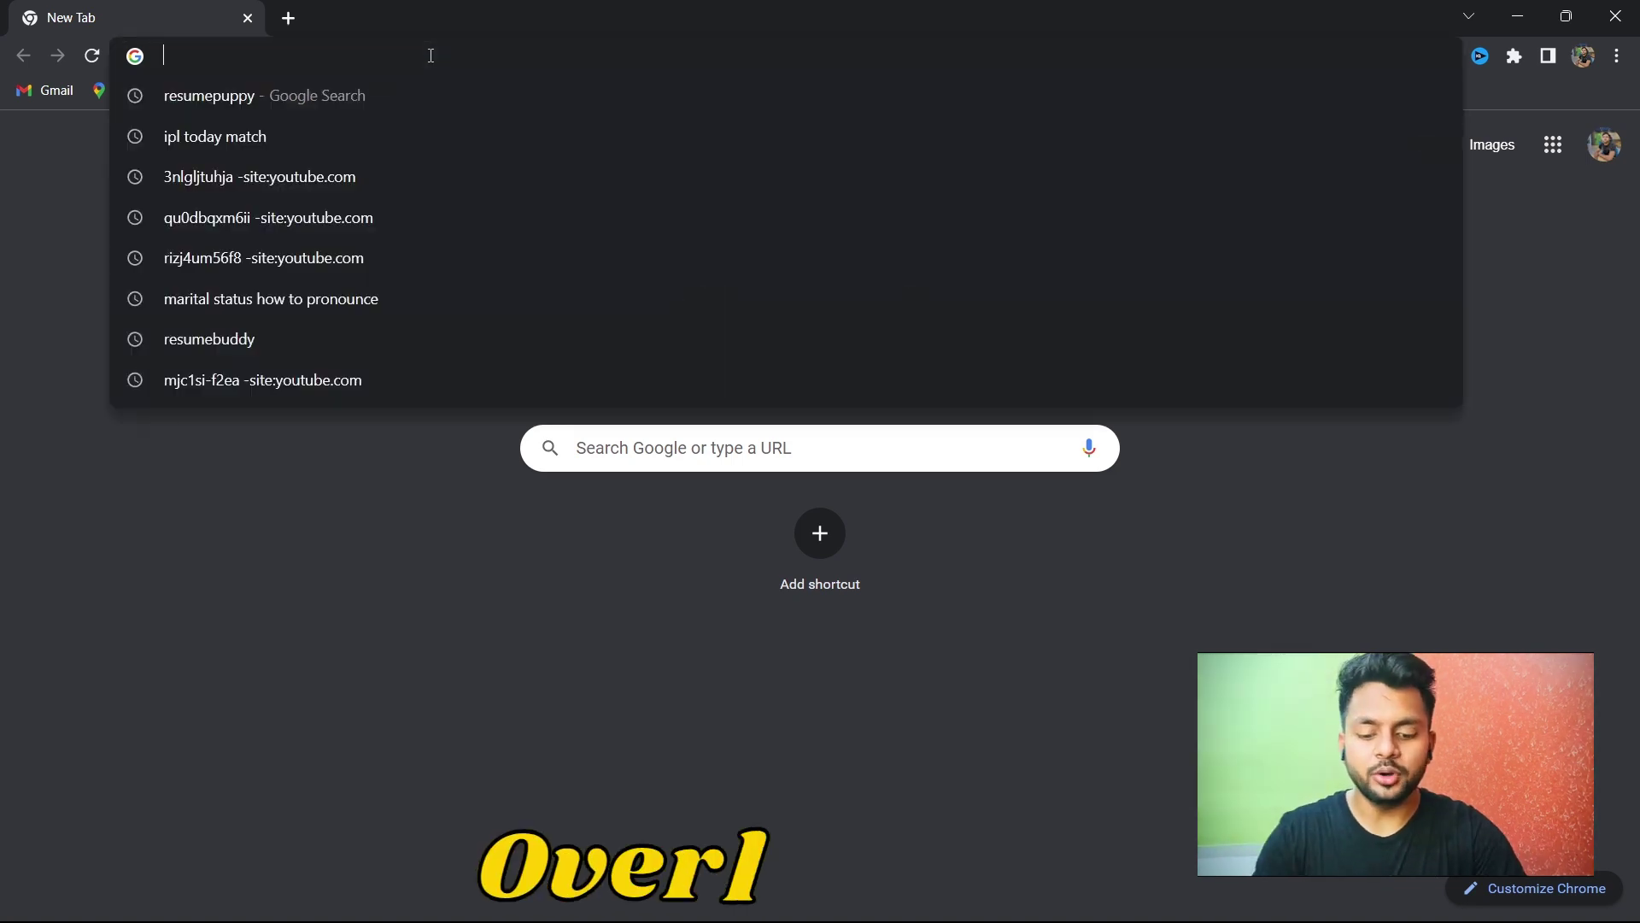
{"action": "type", "text": "overleaf.com"}
{"action": "key", "text": "Return"}
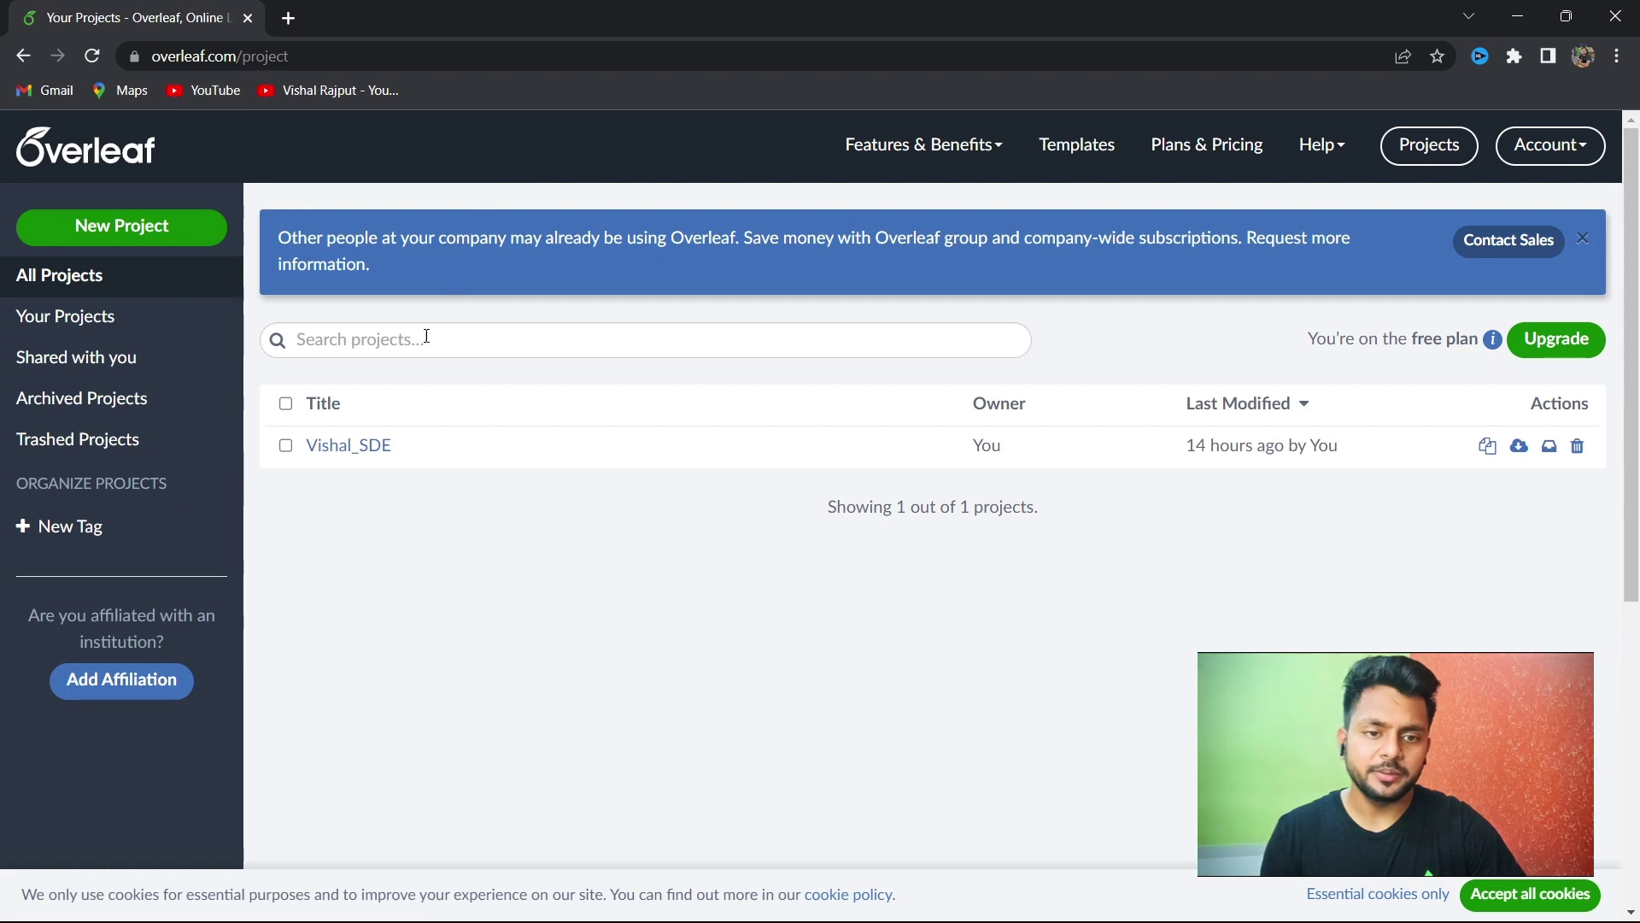
{"action": "left_click", "coordinate": [1055, 158]}
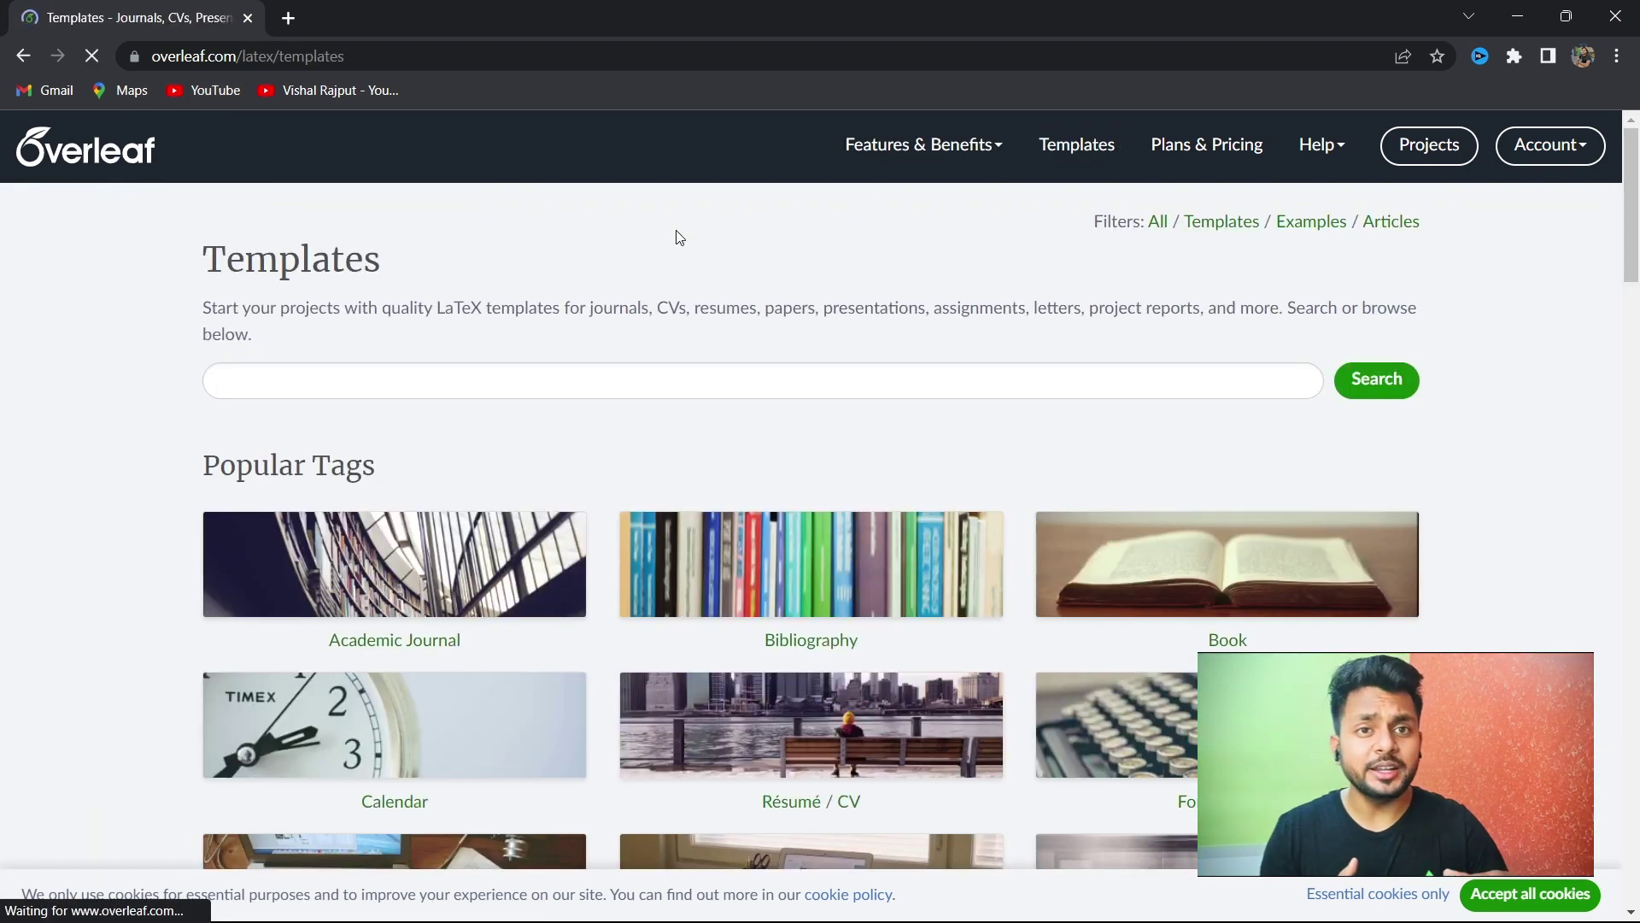
- Search the templates for "harshibar" and open harshibar's resume as a new project
{"action": "left_click", "coordinate": [373, 382]}
{"action": "left_click", "coordinate": [366, 449]}
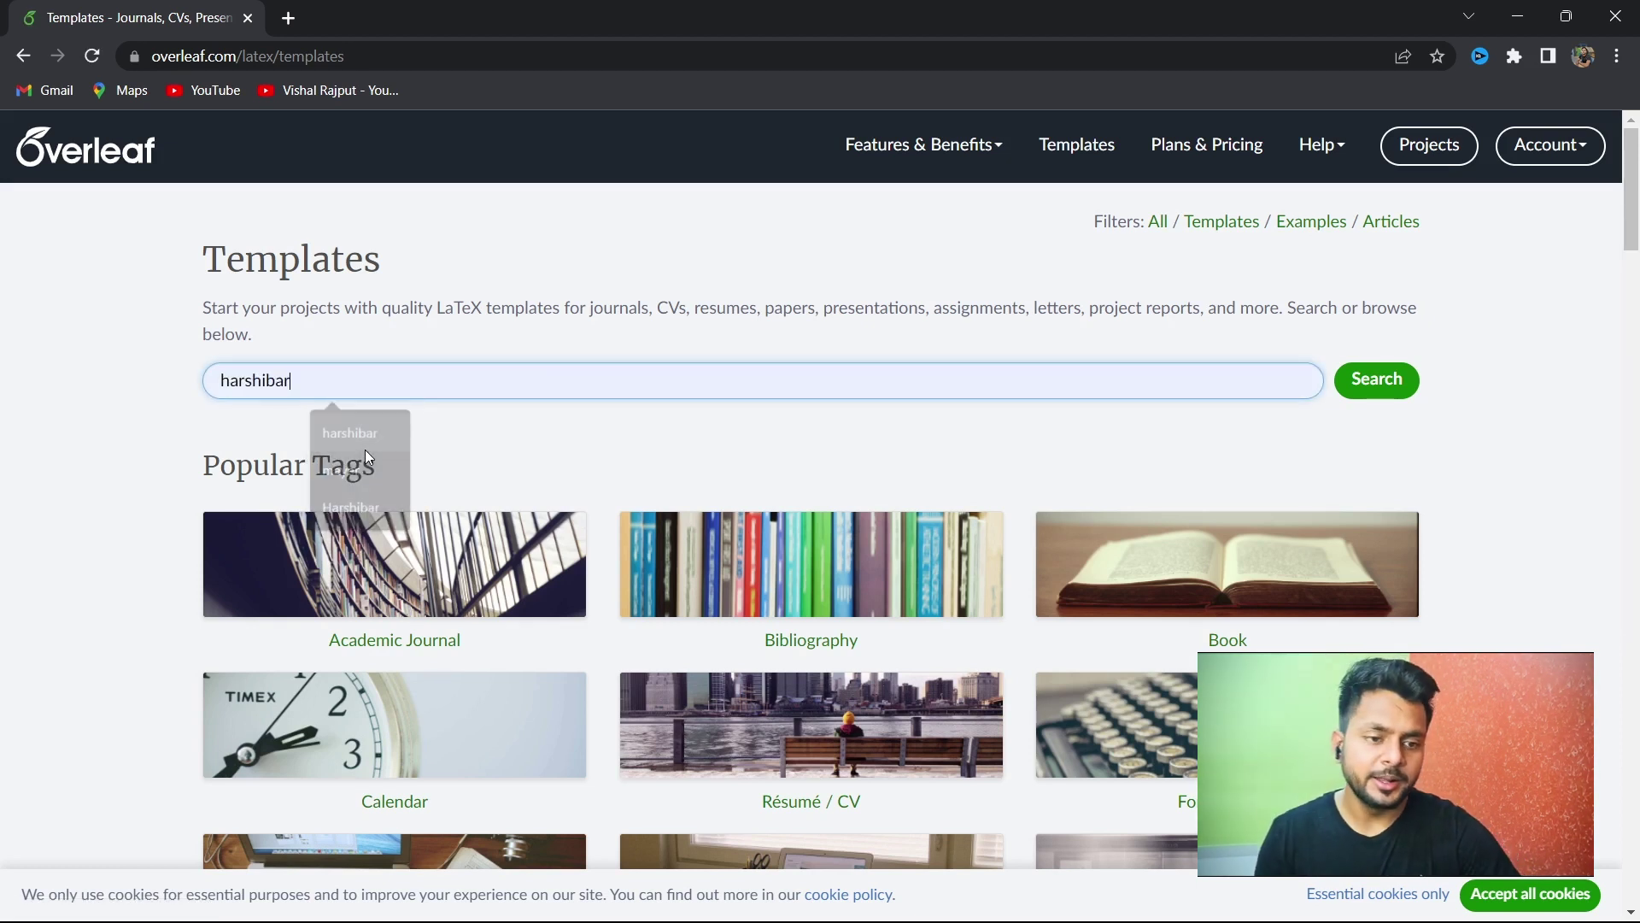
{"action": "left_click", "coordinate": [1368, 386]}
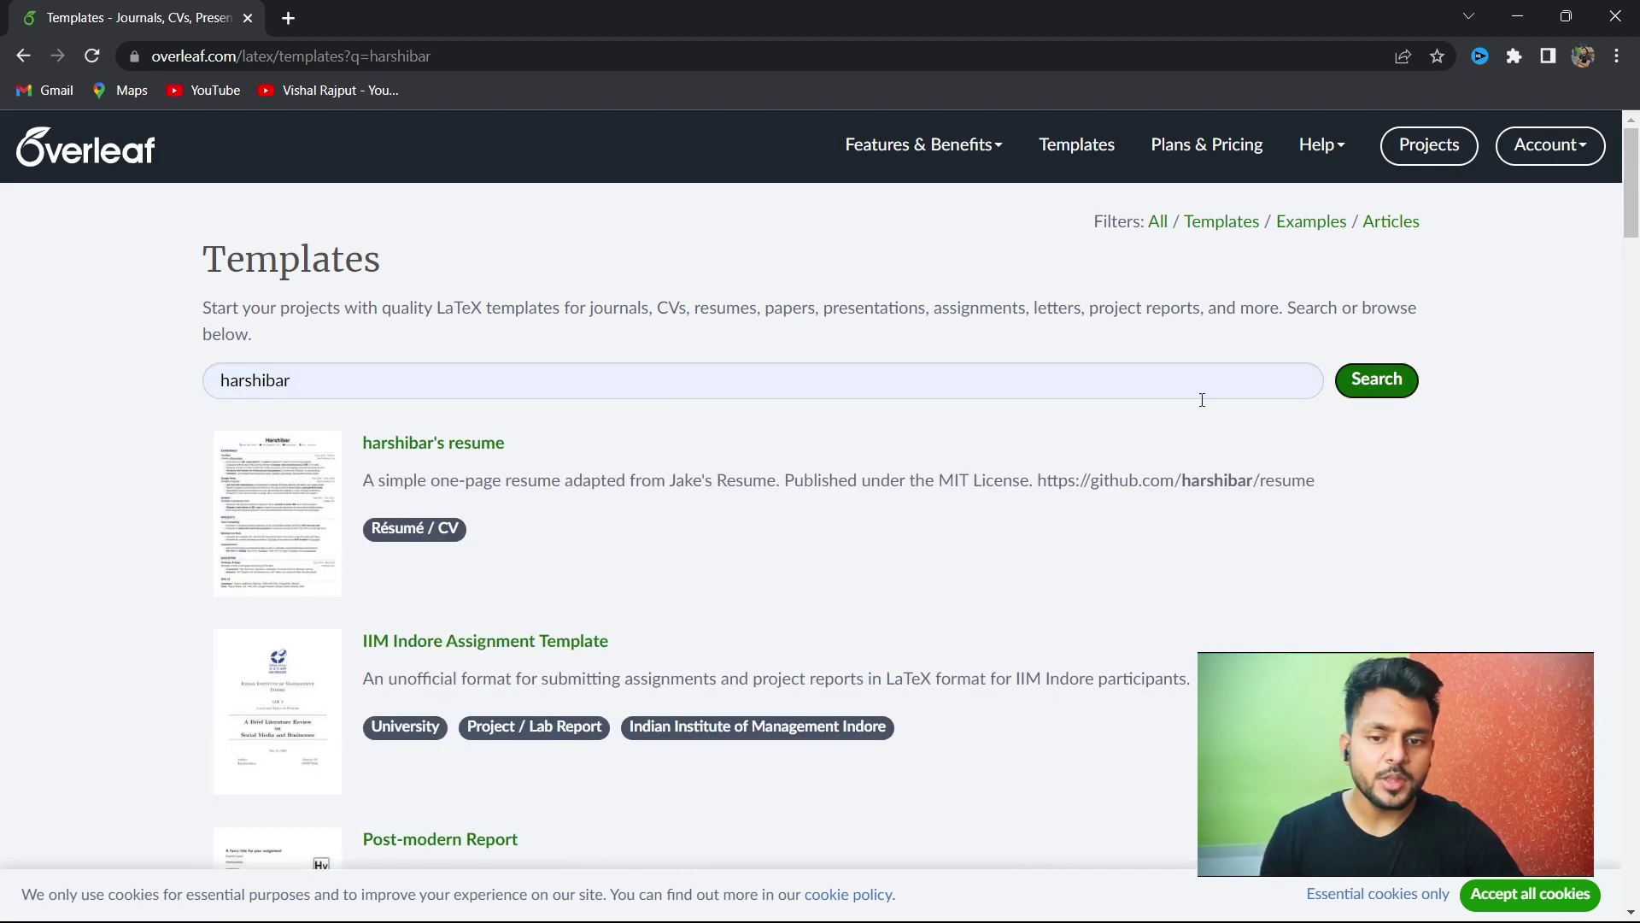
{"action": "left_click", "coordinate": [420, 446]}
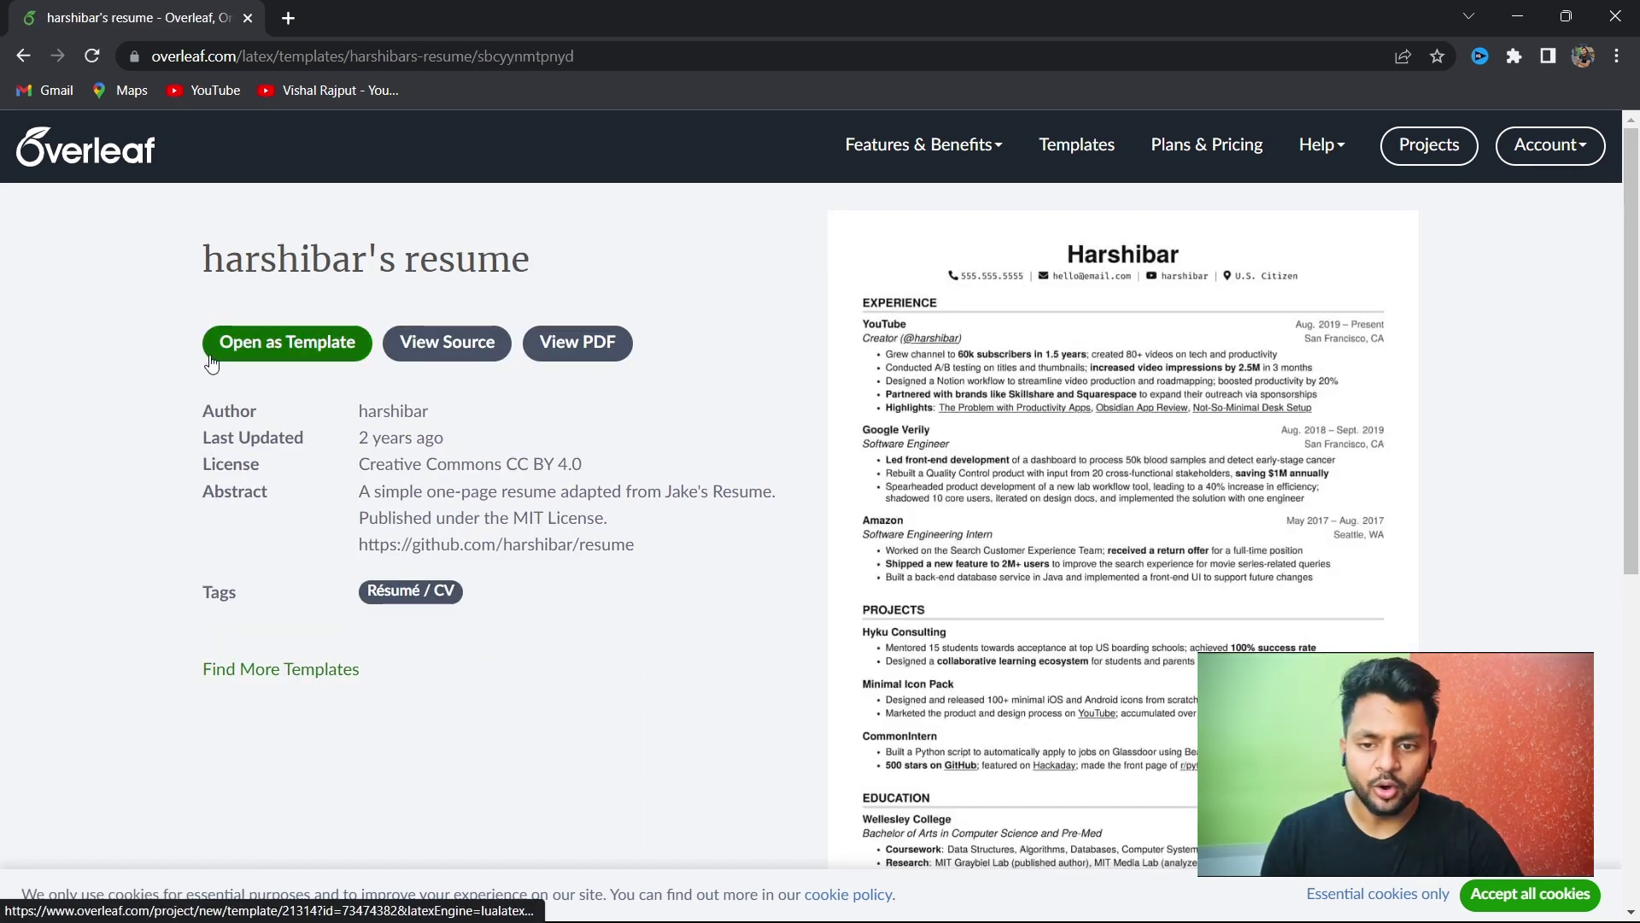
{"action": "left_click", "coordinate": [278, 352]}
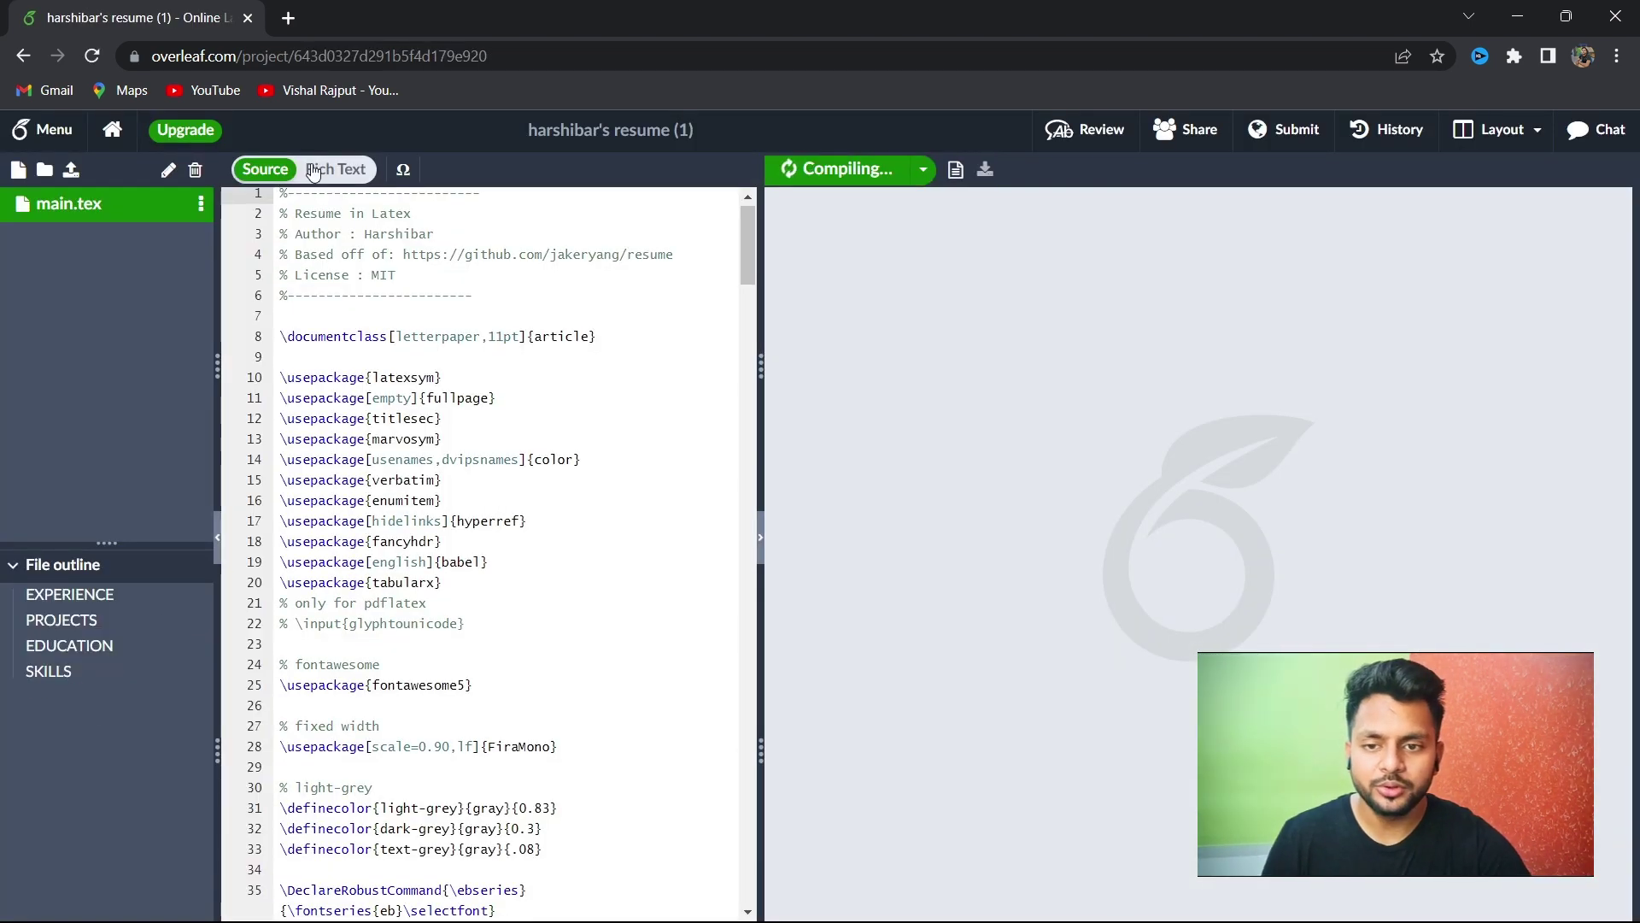
- Show main.tex as rich text and replace the name in the resume heading with the applicant's first name
{"action": "left_click", "coordinate": [333, 170]}
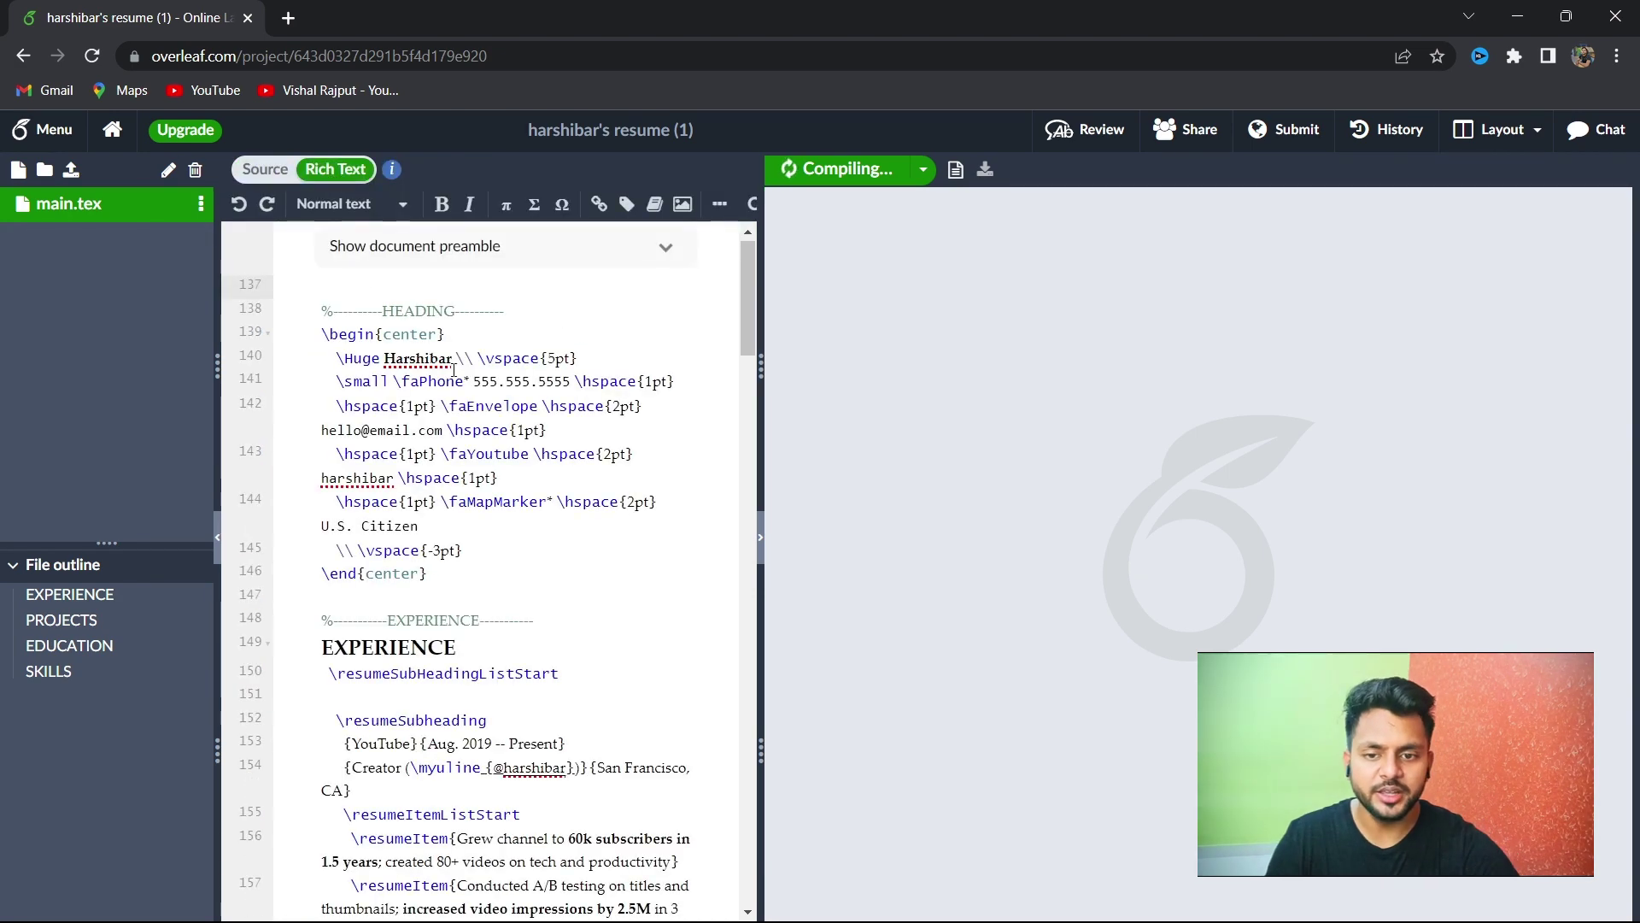
{"action": "scroll", "coordinate": [500, 611], "scroll_direction": "down", "scroll_amount": 1}
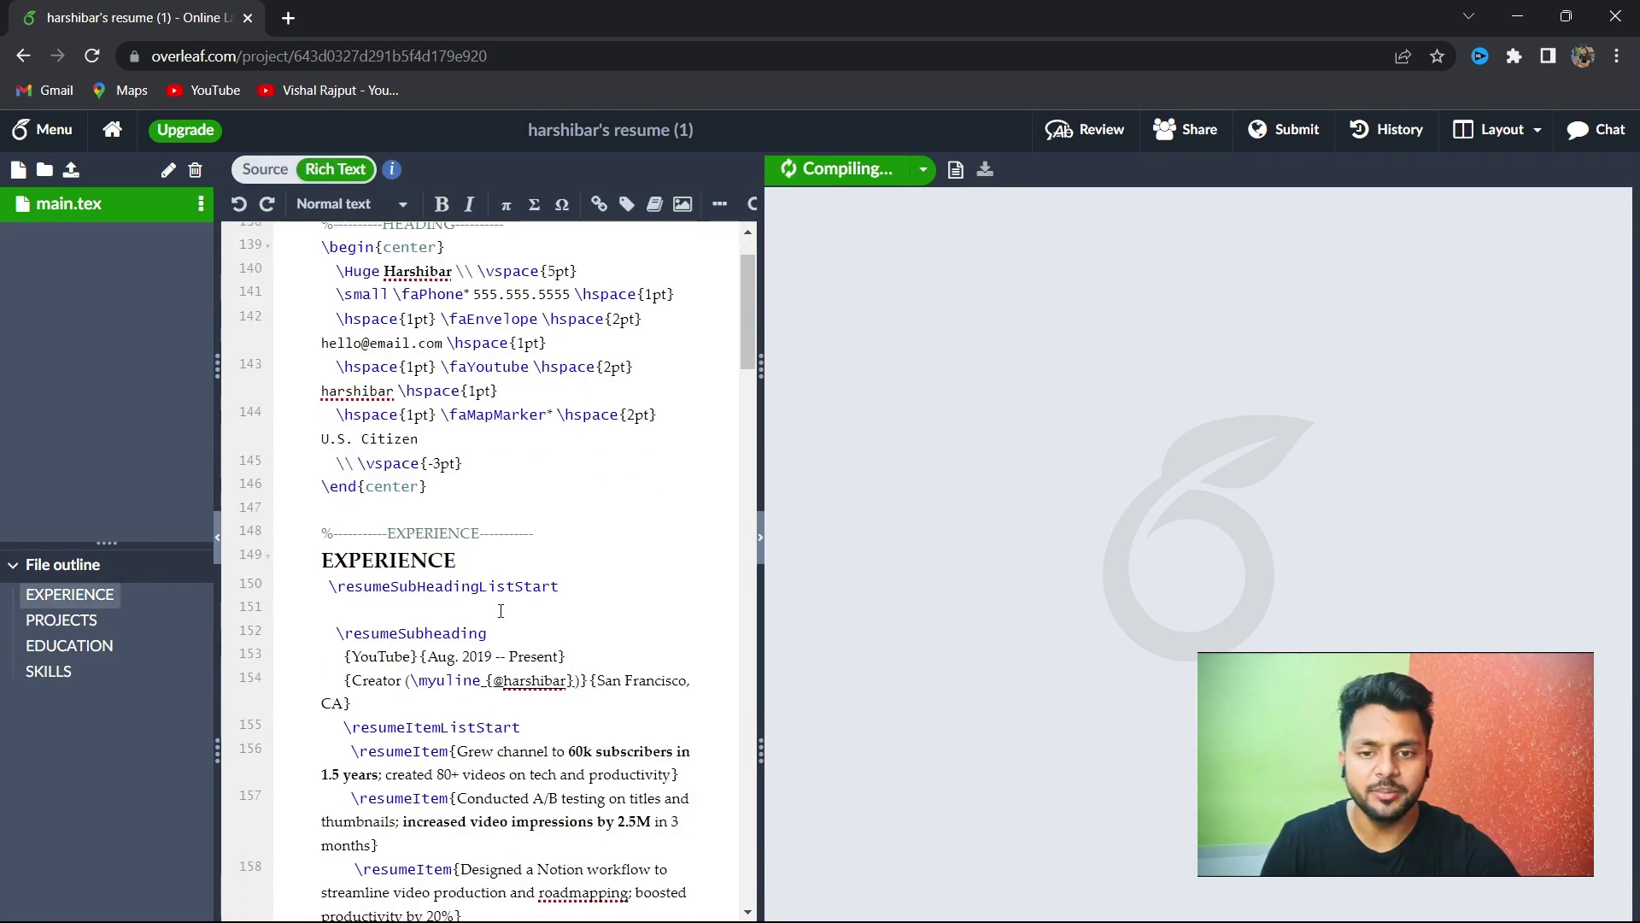
{"action": "double_click", "coordinate": [405, 271]}
{"action": "type", "text": "Vishal"}
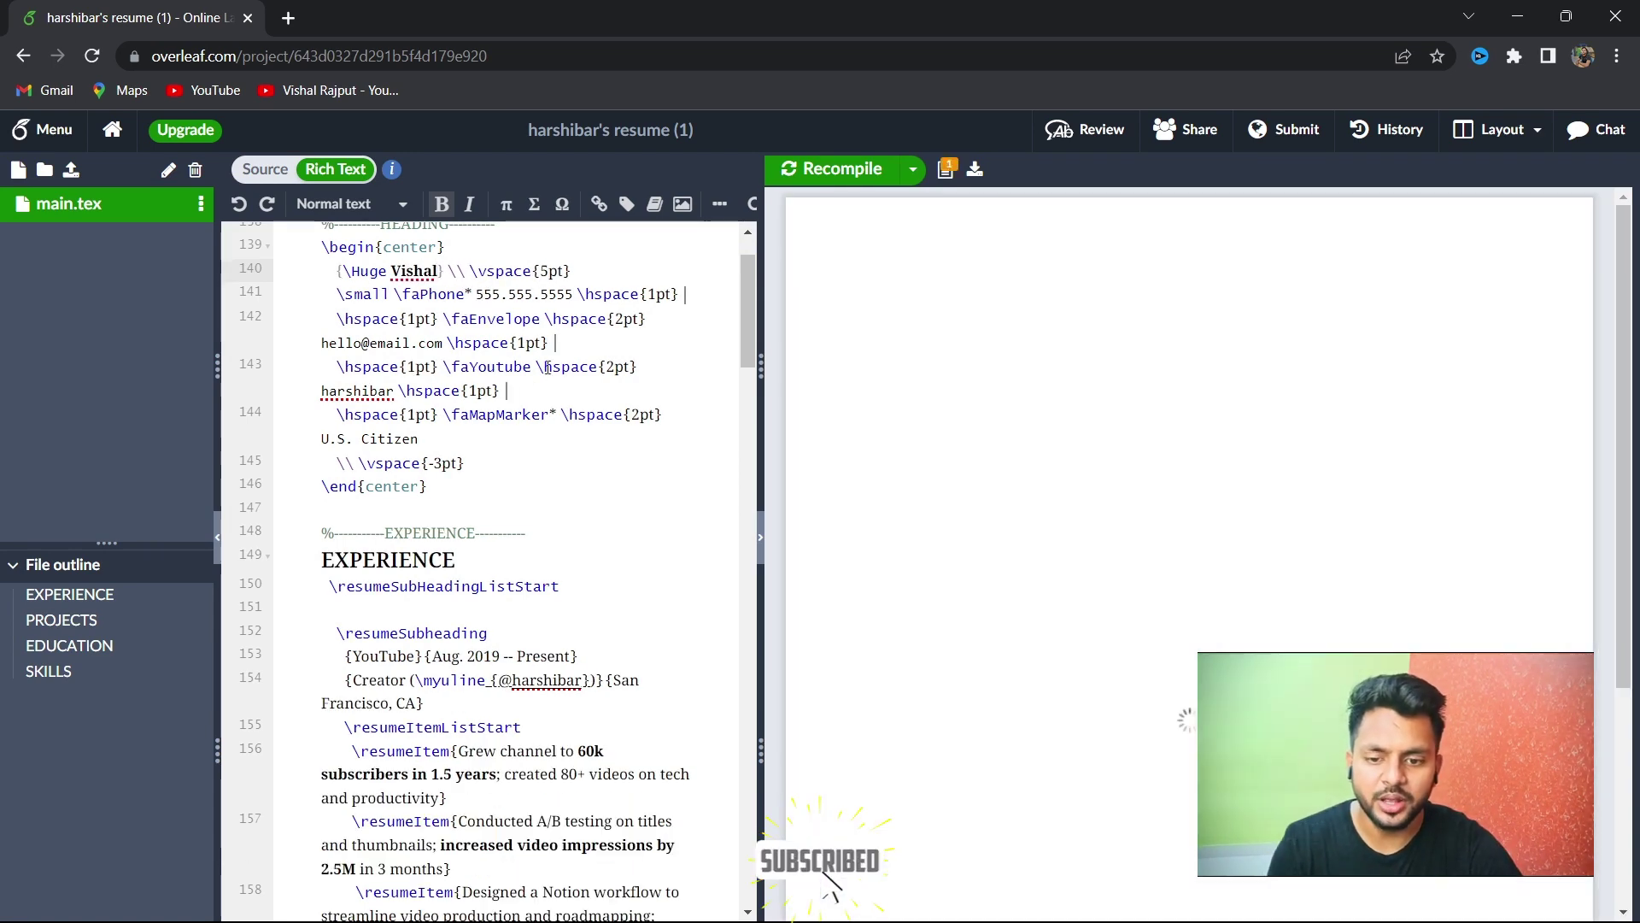
- Examine the Experience entries in the rich text, highlighting the YouTube employer name and its date range
{"action": "scroll", "coordinate": [504, 510], "scroll_direction": "down", "scroll_amount": 4}
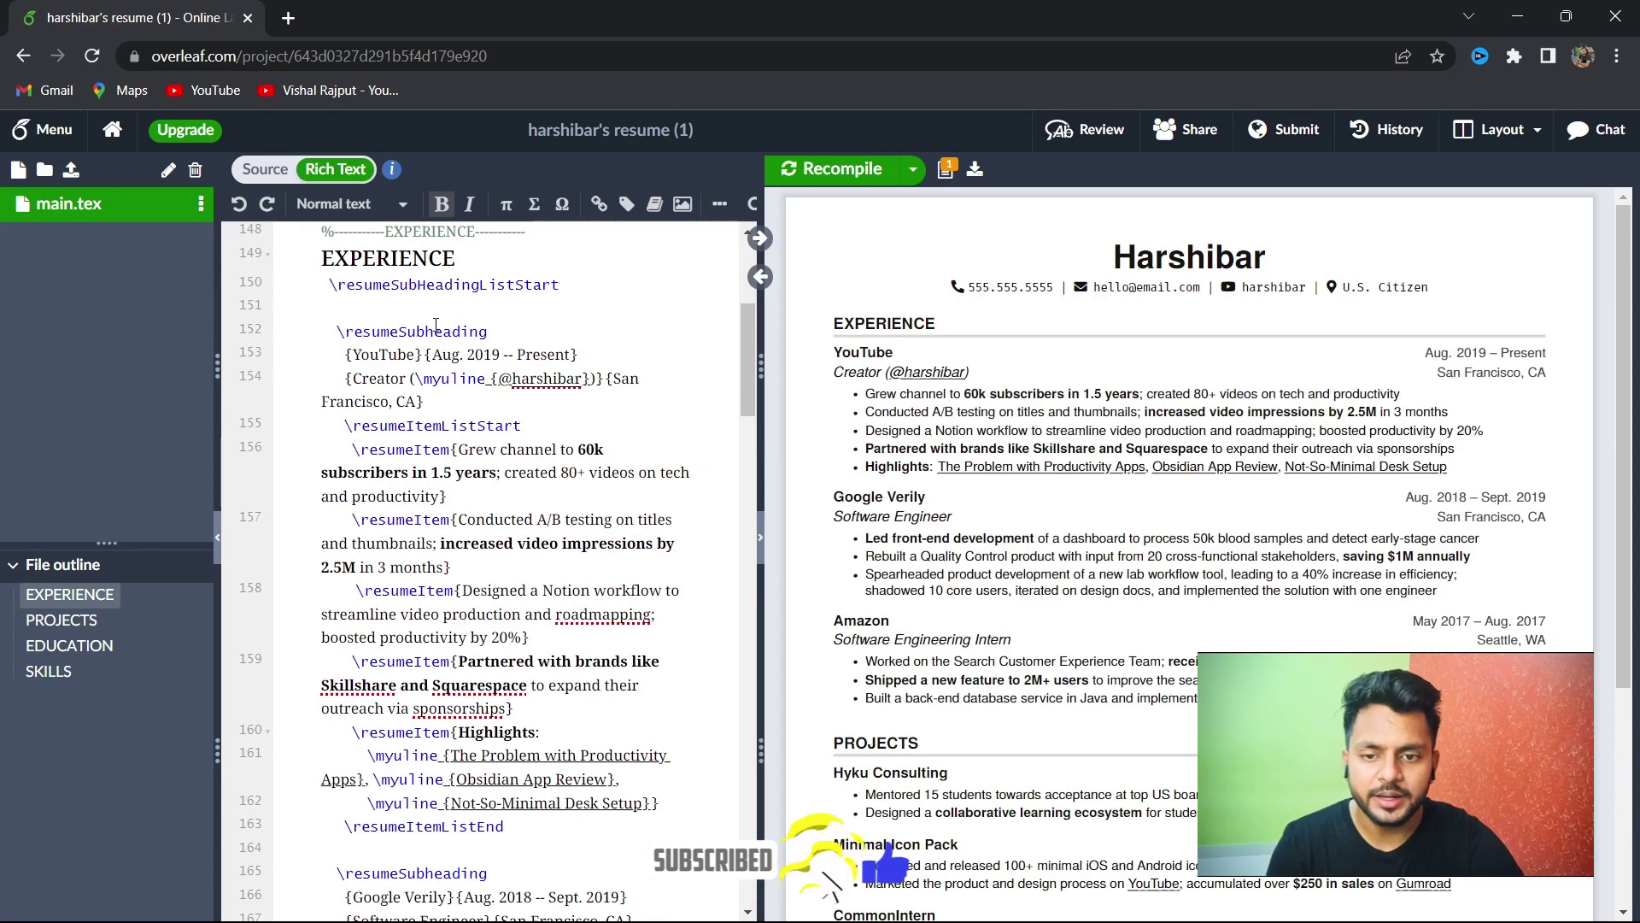
{"action": "double_click", "coordinate": [374, 355]}
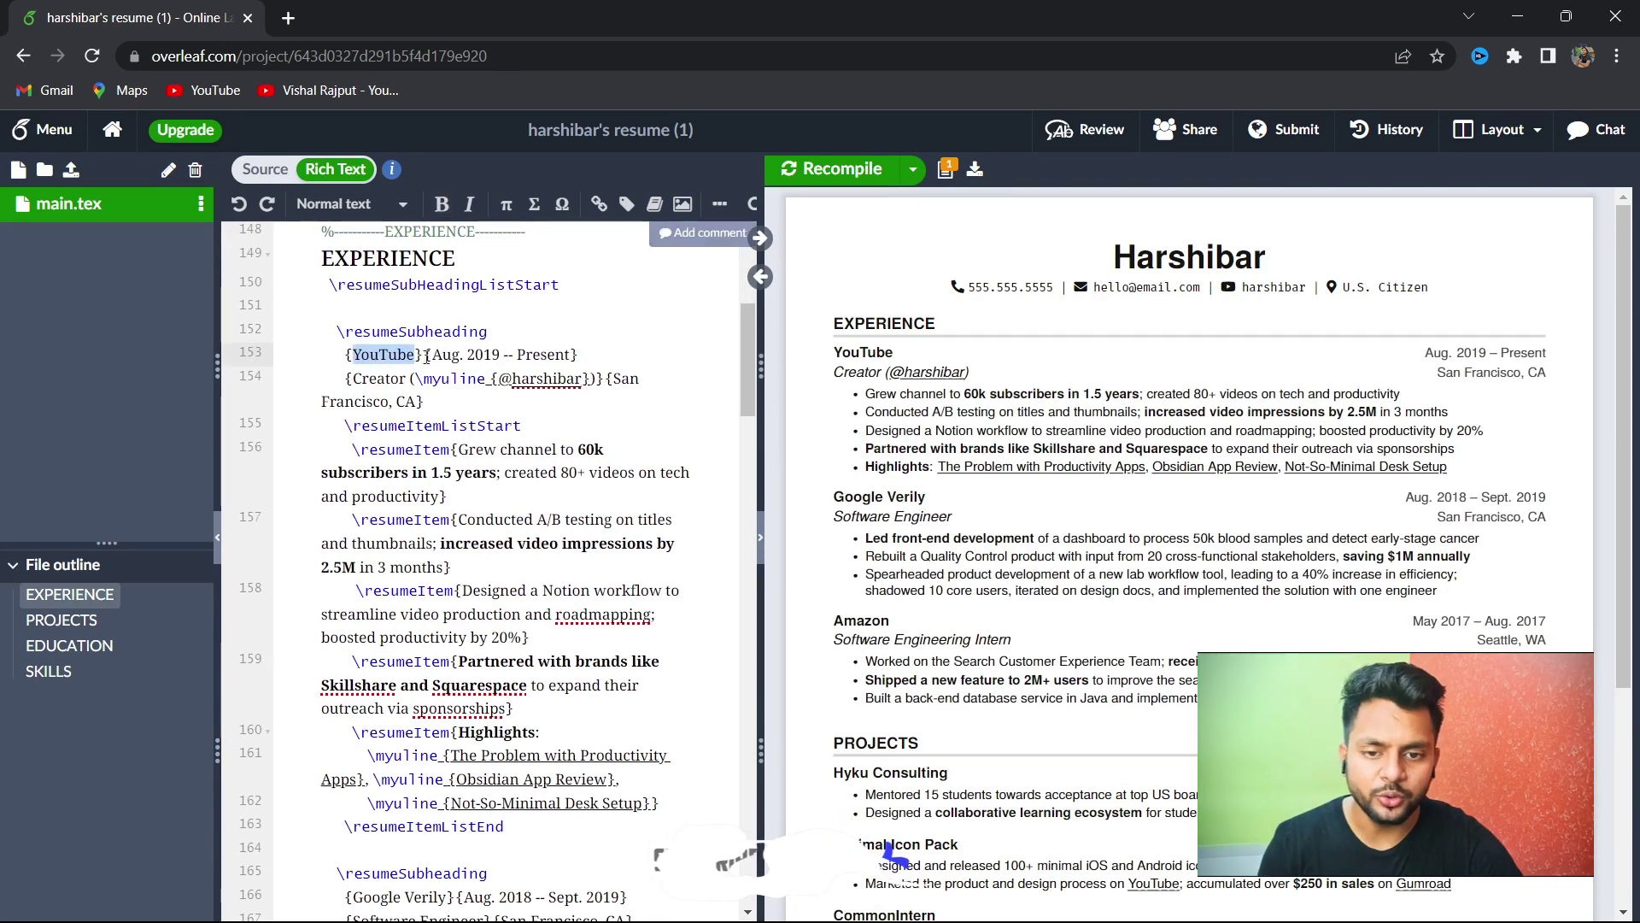
{"action": "left_click_drag", "start_coordinate": [431, 354], "coordinate": [598, 350]}
{"action": "scroll", "coordinate": [518, 439], "scroll_direction": "down", "scroll_amount": 10}
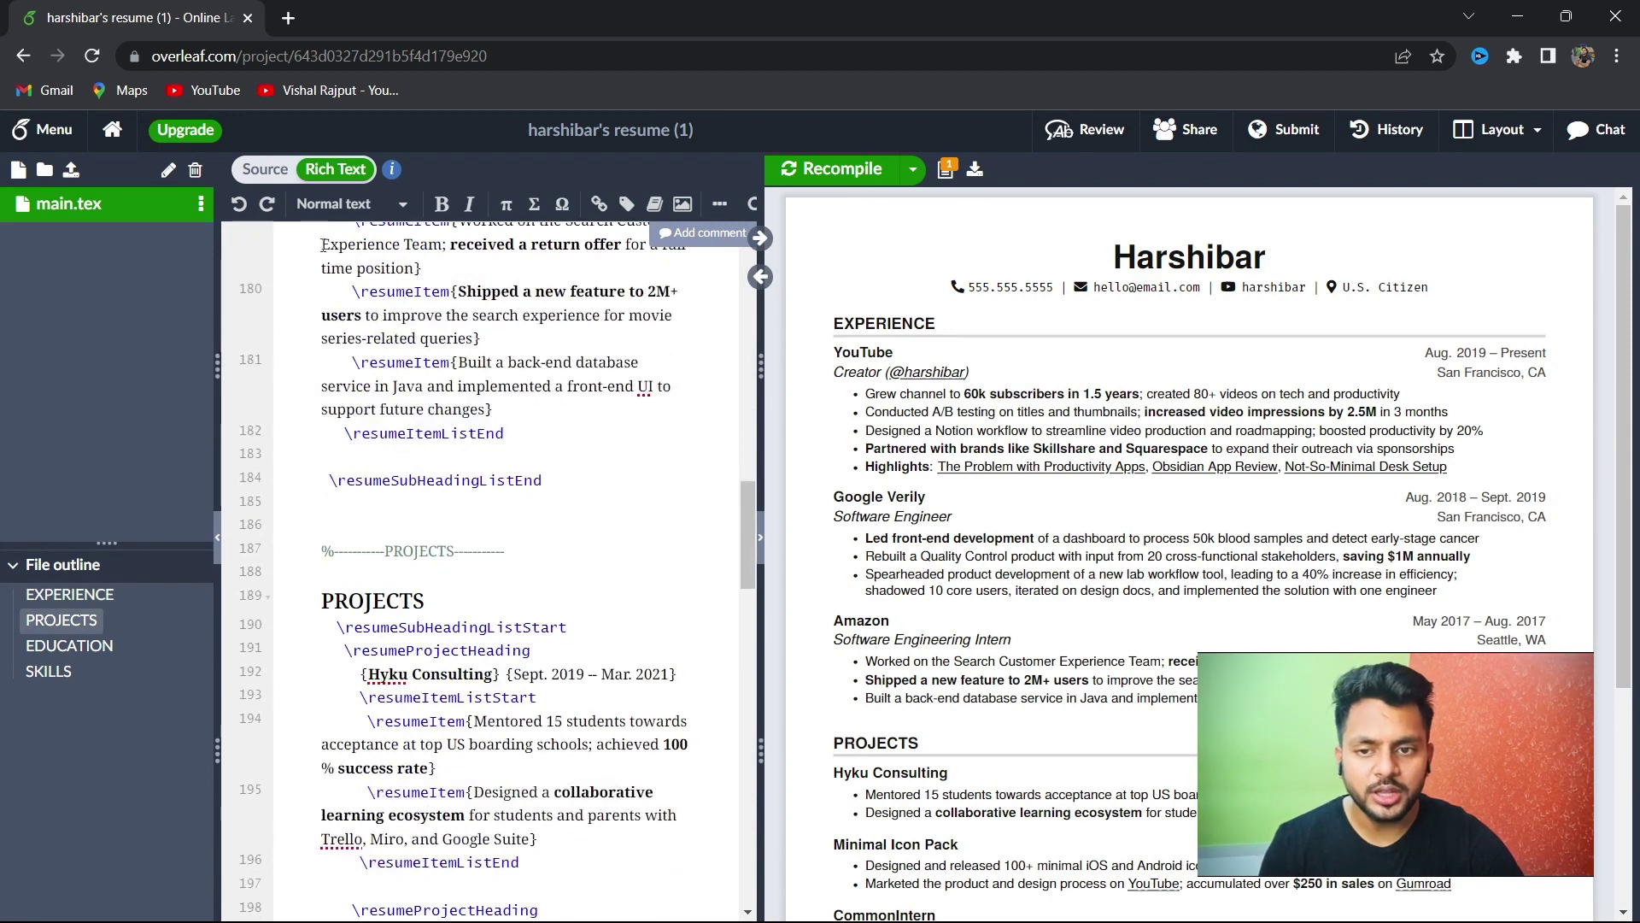
- Inspect the textbf and resumeItem commands of the Projects section in source view, and return to rich text to look through to Skills
{"action": "left_click", "coordinate": [264, 170]}
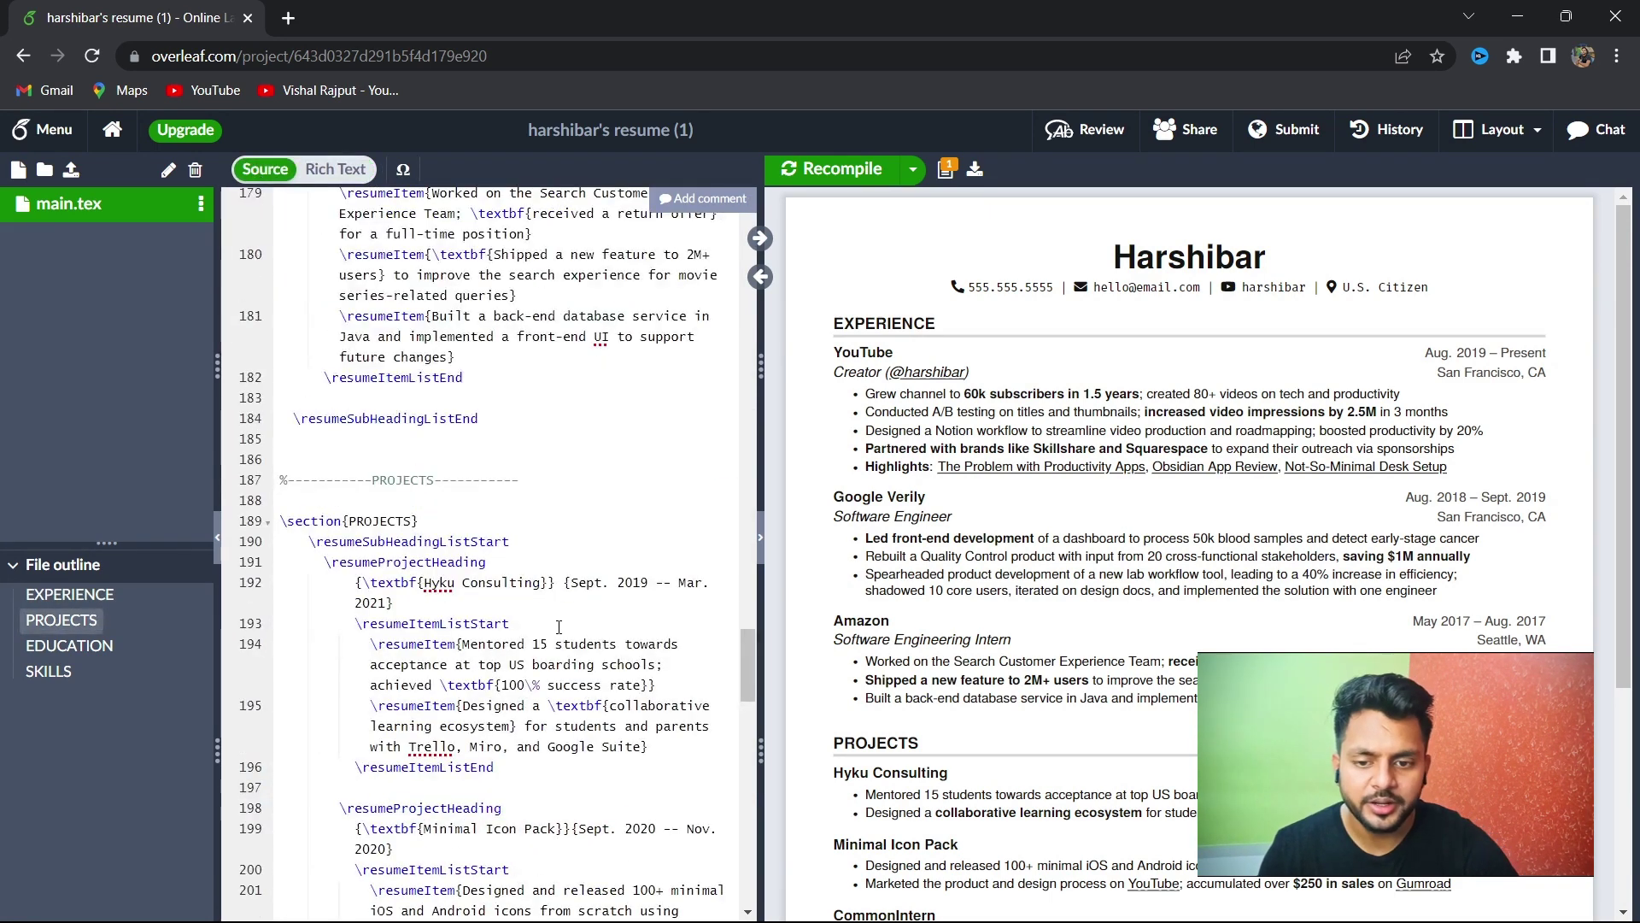
{"action": "scroll", "coordinate": [558, 628], "scroll_direction": "down", "scroll_amount": 6}
{"action": "scroll", "coordinate": [413, 540], "scroll_direction": "up", "scroll_amount": 4}
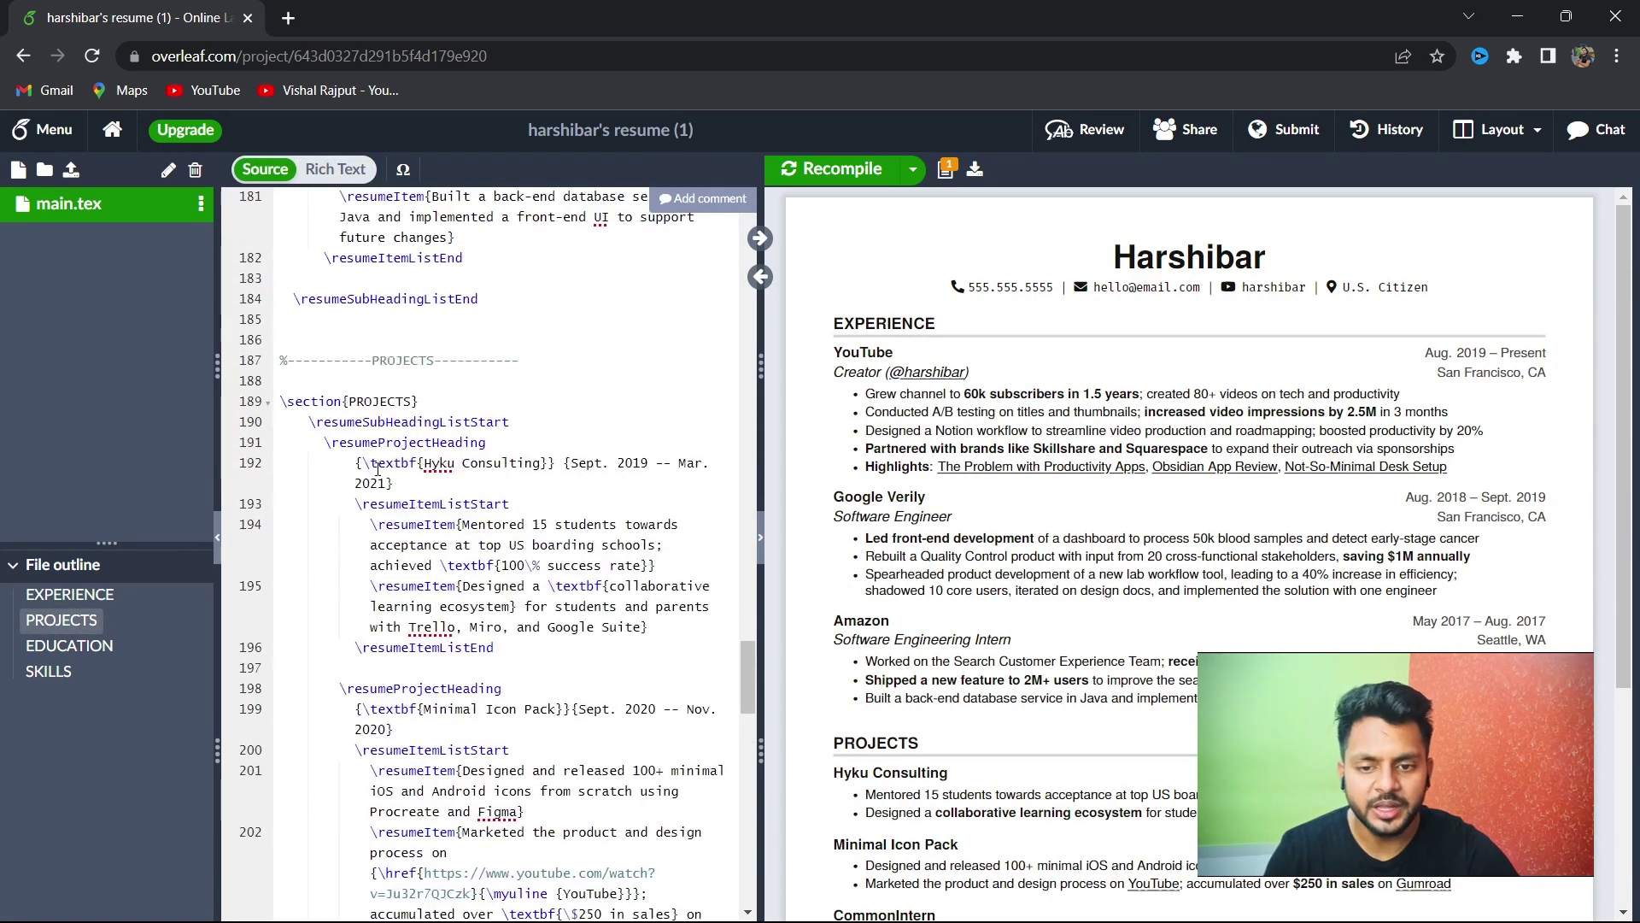
{"action": "left_click_drag", "start_coordinate": [378, 469], "coordinate": [423, 466]}
{"action": "scroll", "coordinate": [394, 603], "scroll_direction": "down", "scroll_amount": 3}
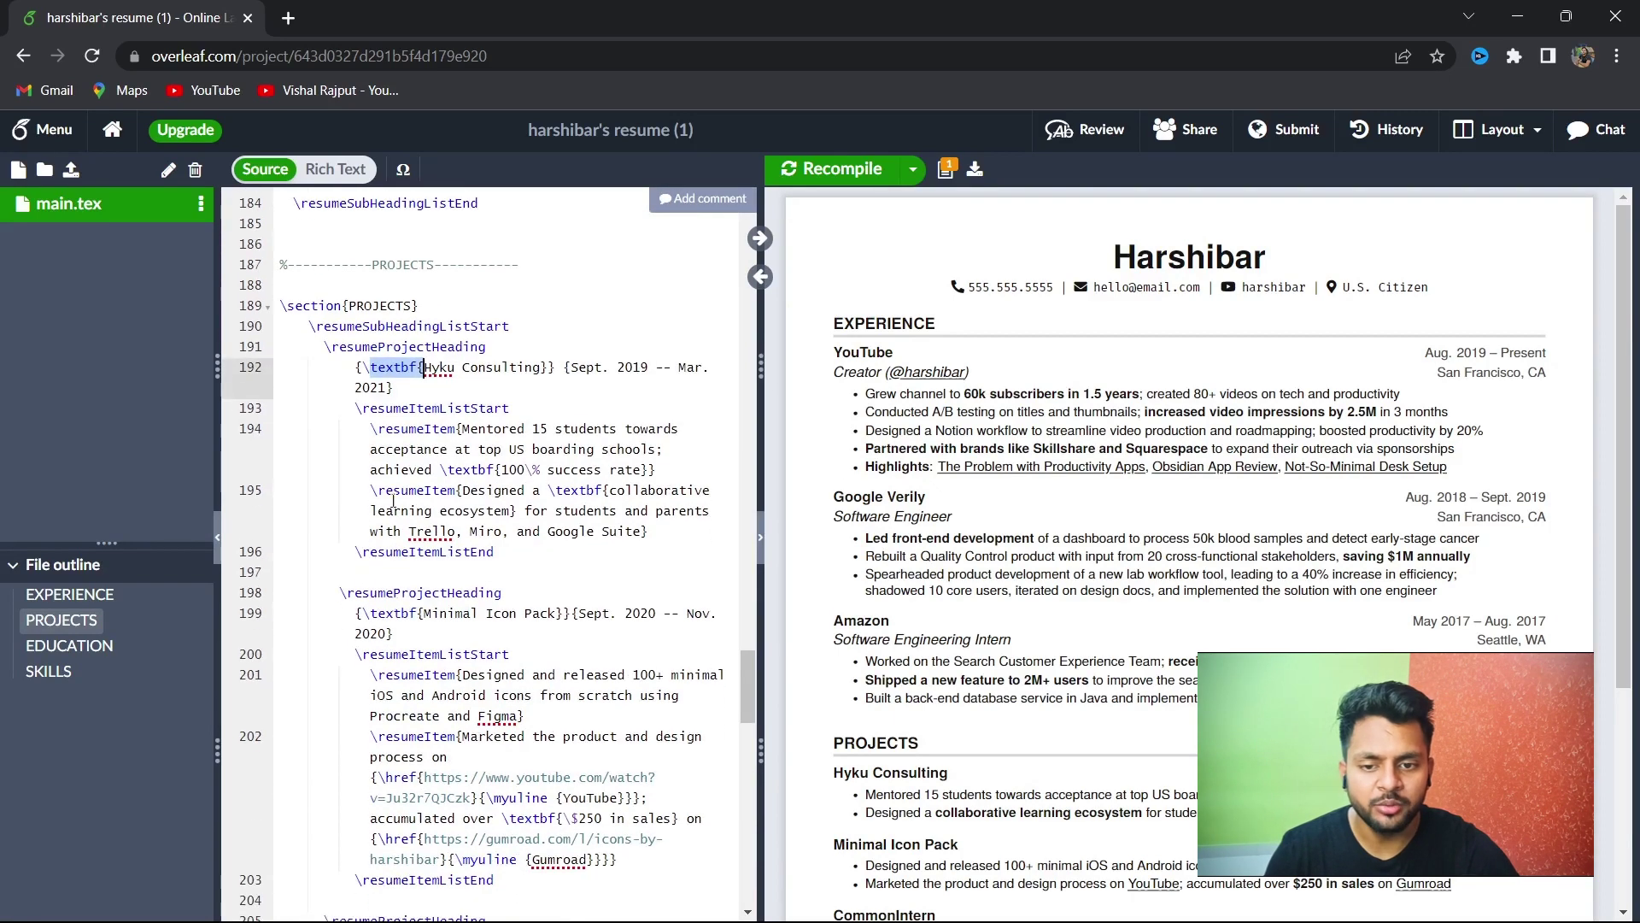
{"action": "double_click", "coordinate": [419, 428]}
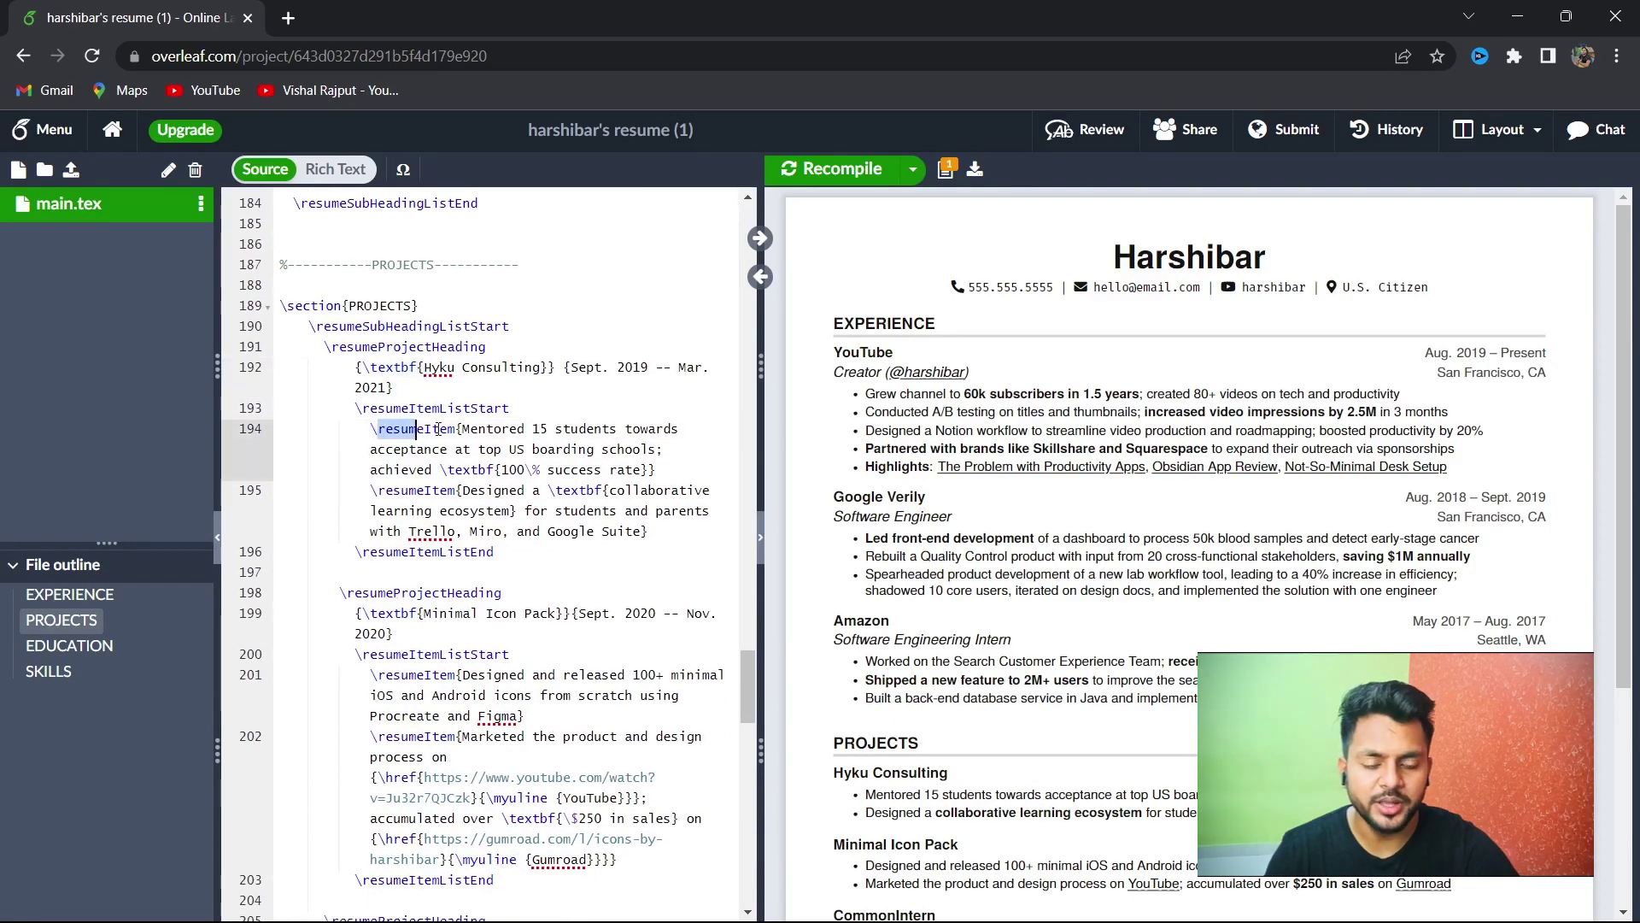
{"action": "left_click", "coordinate": [323, 172]}
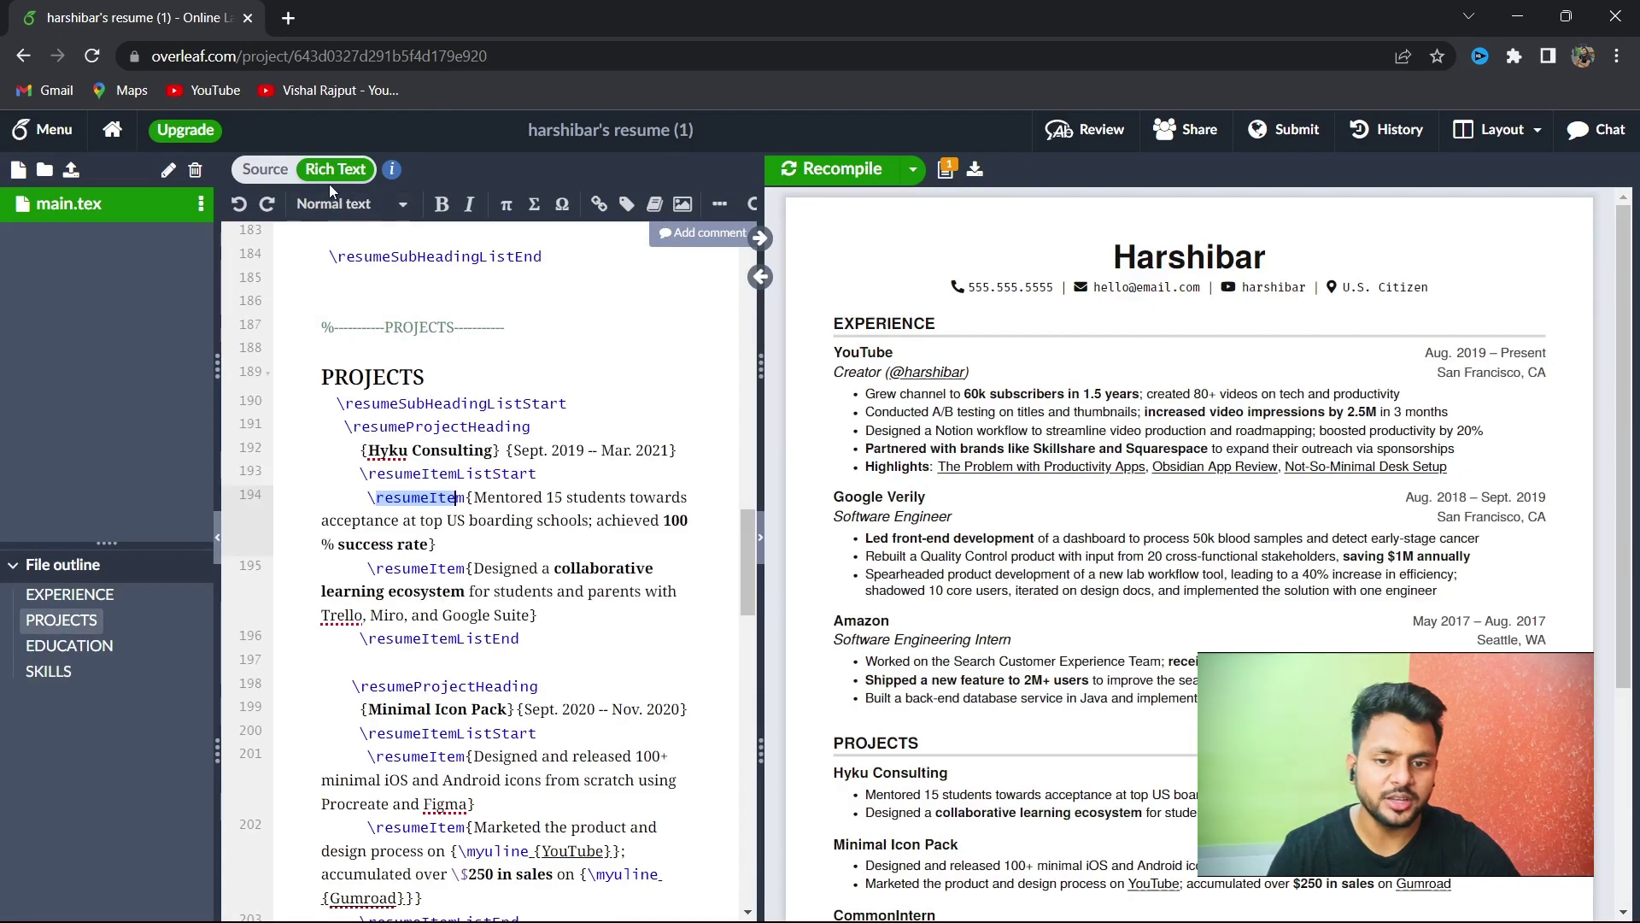
{"action": "scroll", "coordinate": [492, 519], "scroll_direction": "down", "scroll_amount": 15}
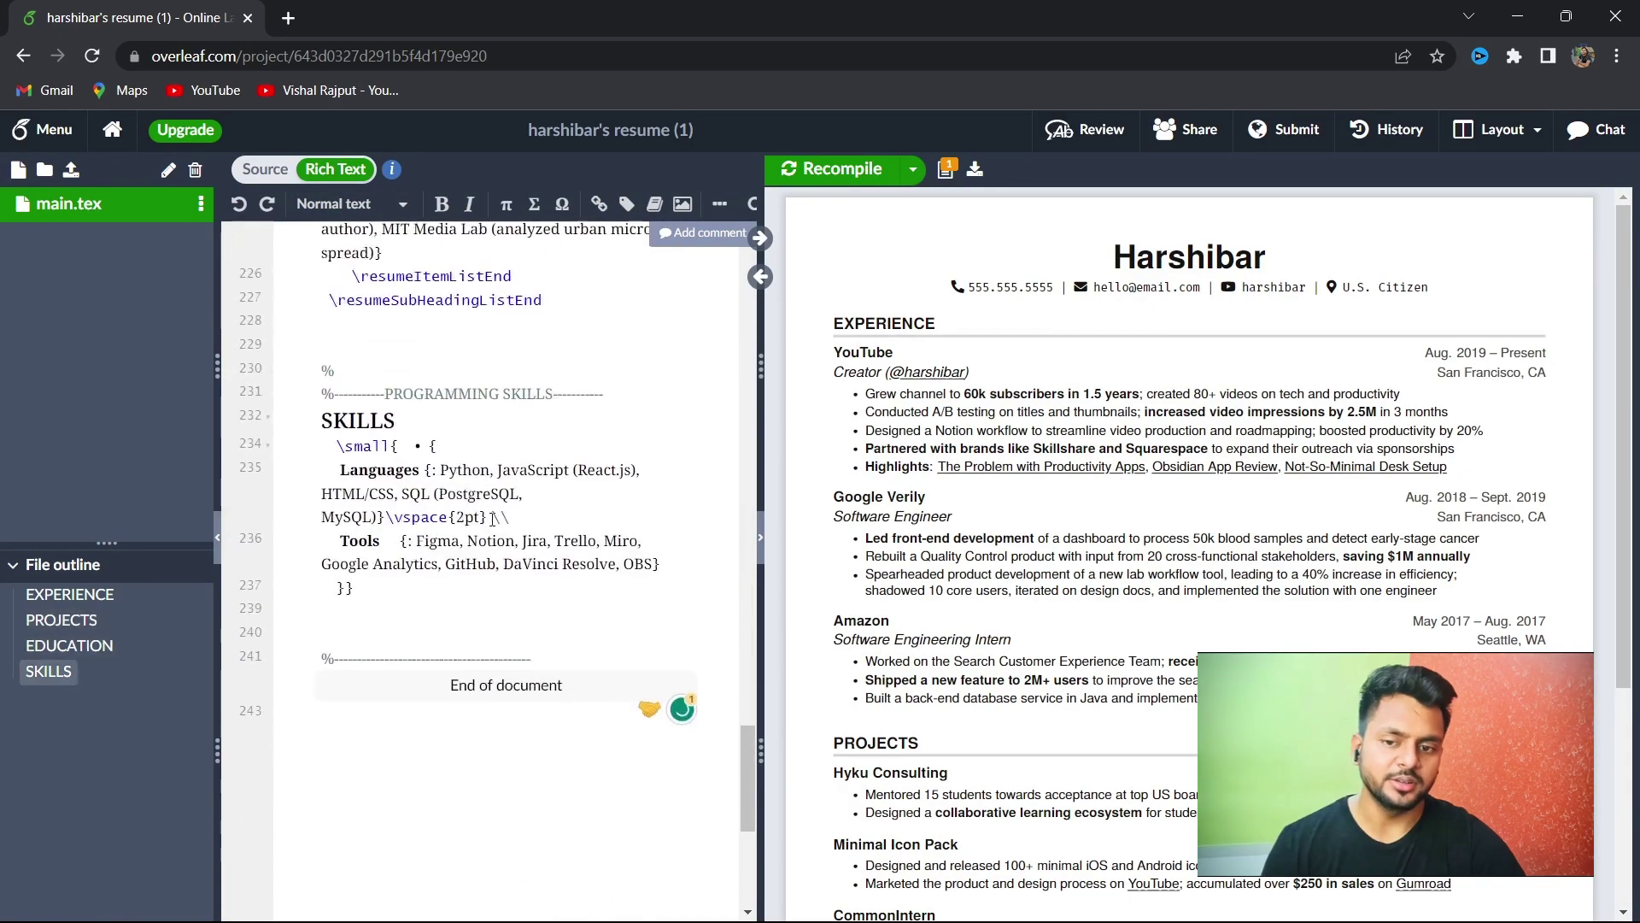
{"action": "scroll", "coordinate": [492, 518], "scroll_direction": "up", "scroll_amount": 12}
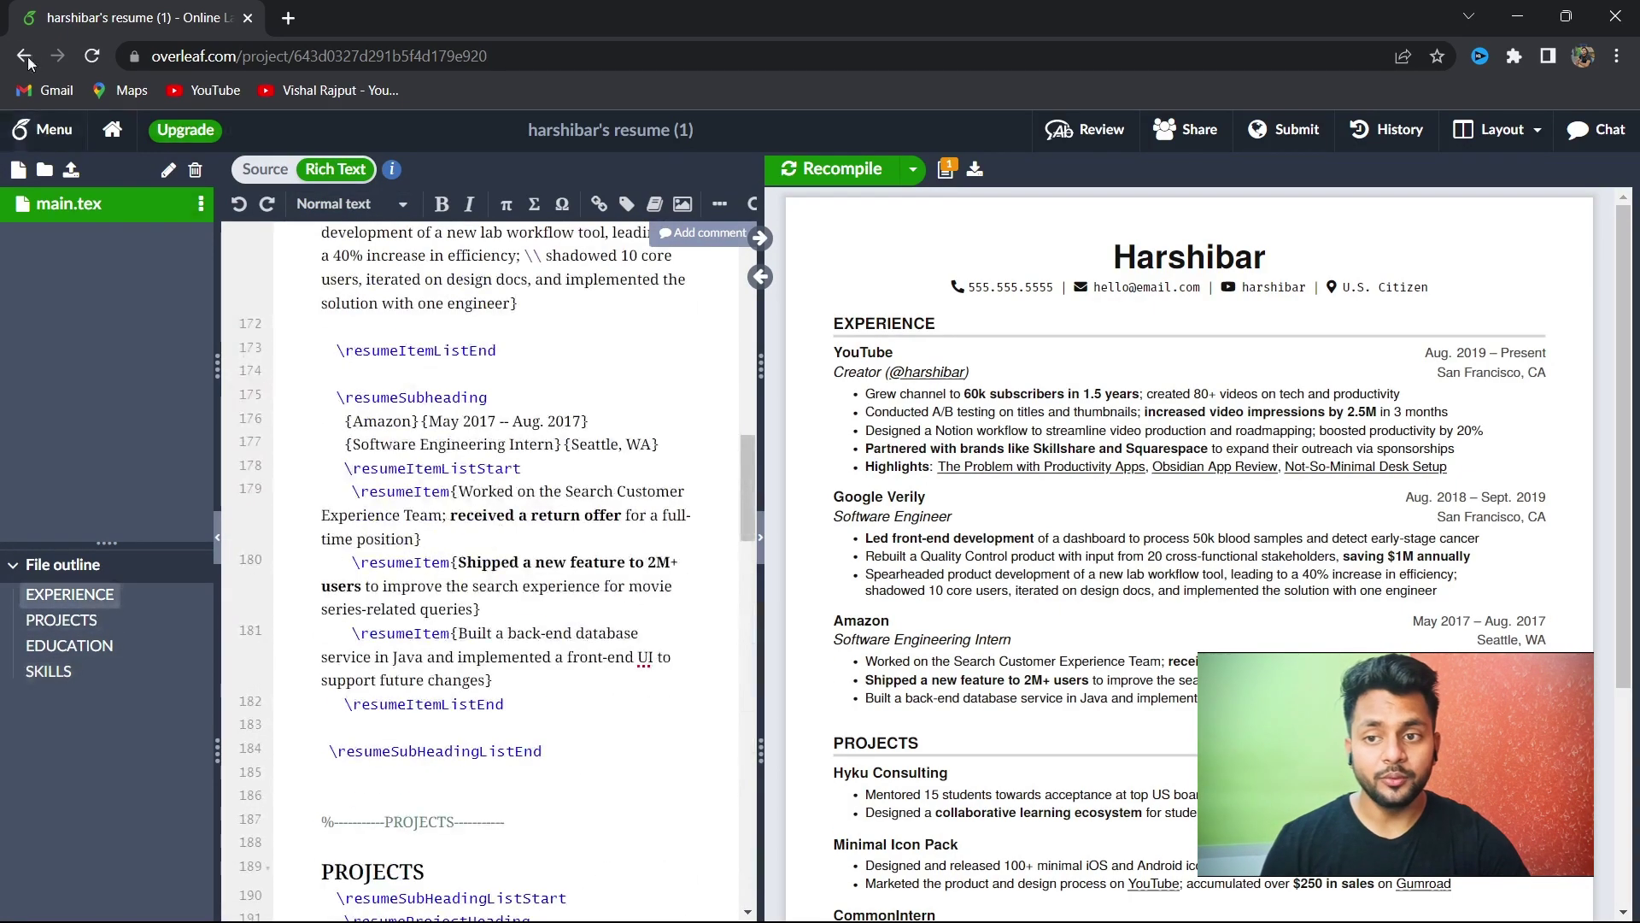
- Return to the Overleaf templates, search for "mayer", and open Recreating Business Insider's CV of Marissa Mayer as a new project
{"action": "left_click", "coordinate": [19, 57]}
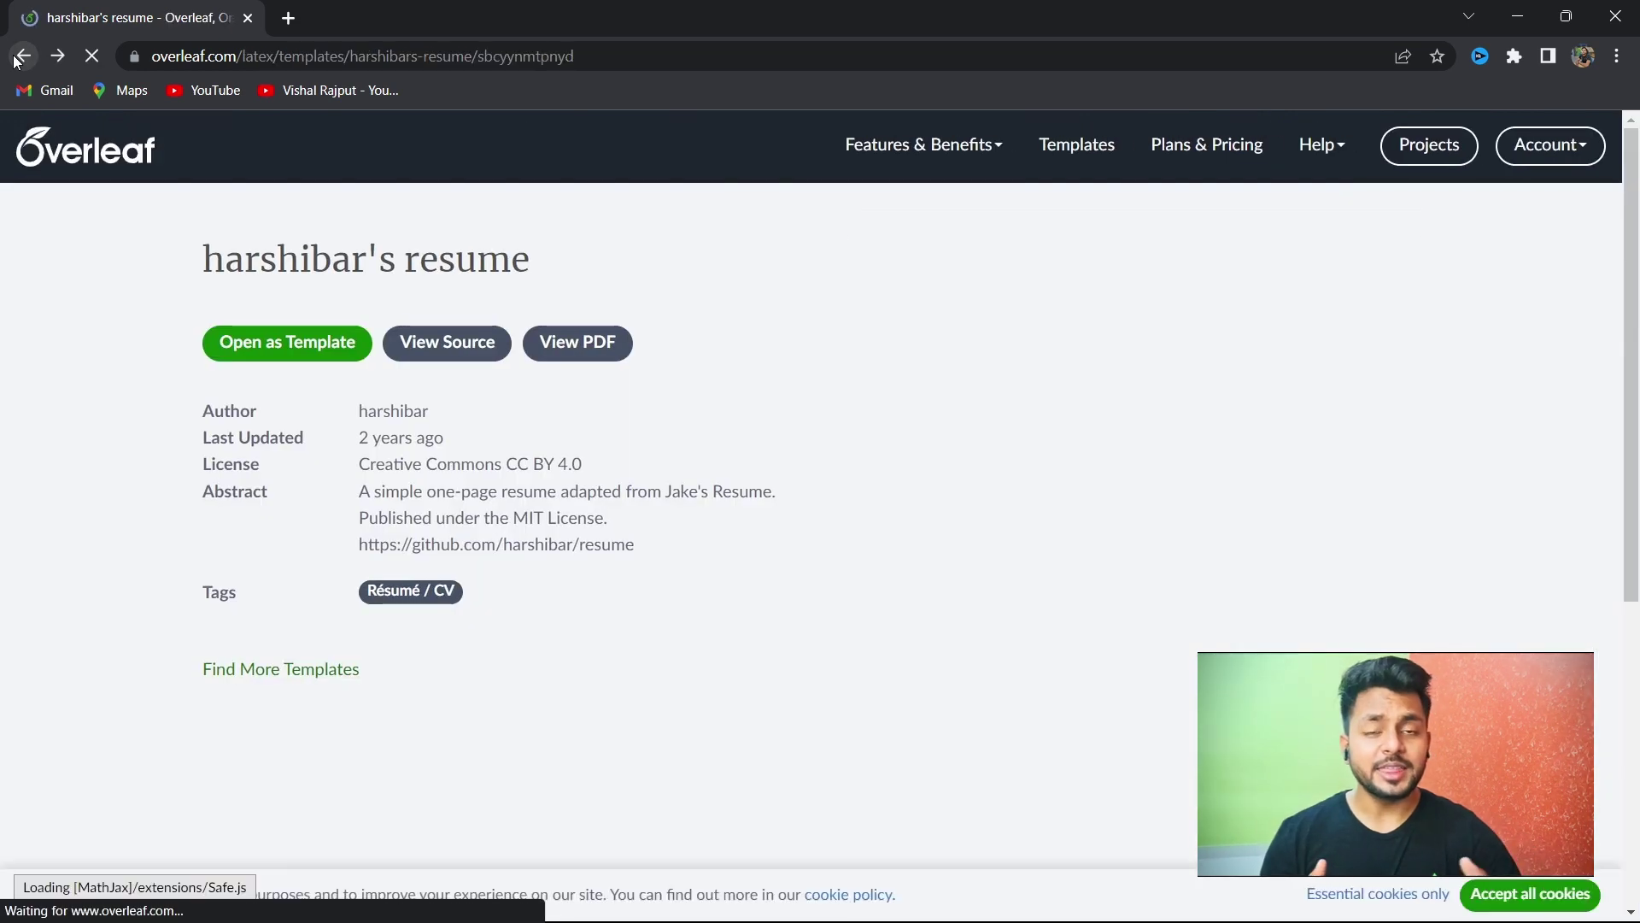
{"action": "left_click", "coordinate": [19, 57]}
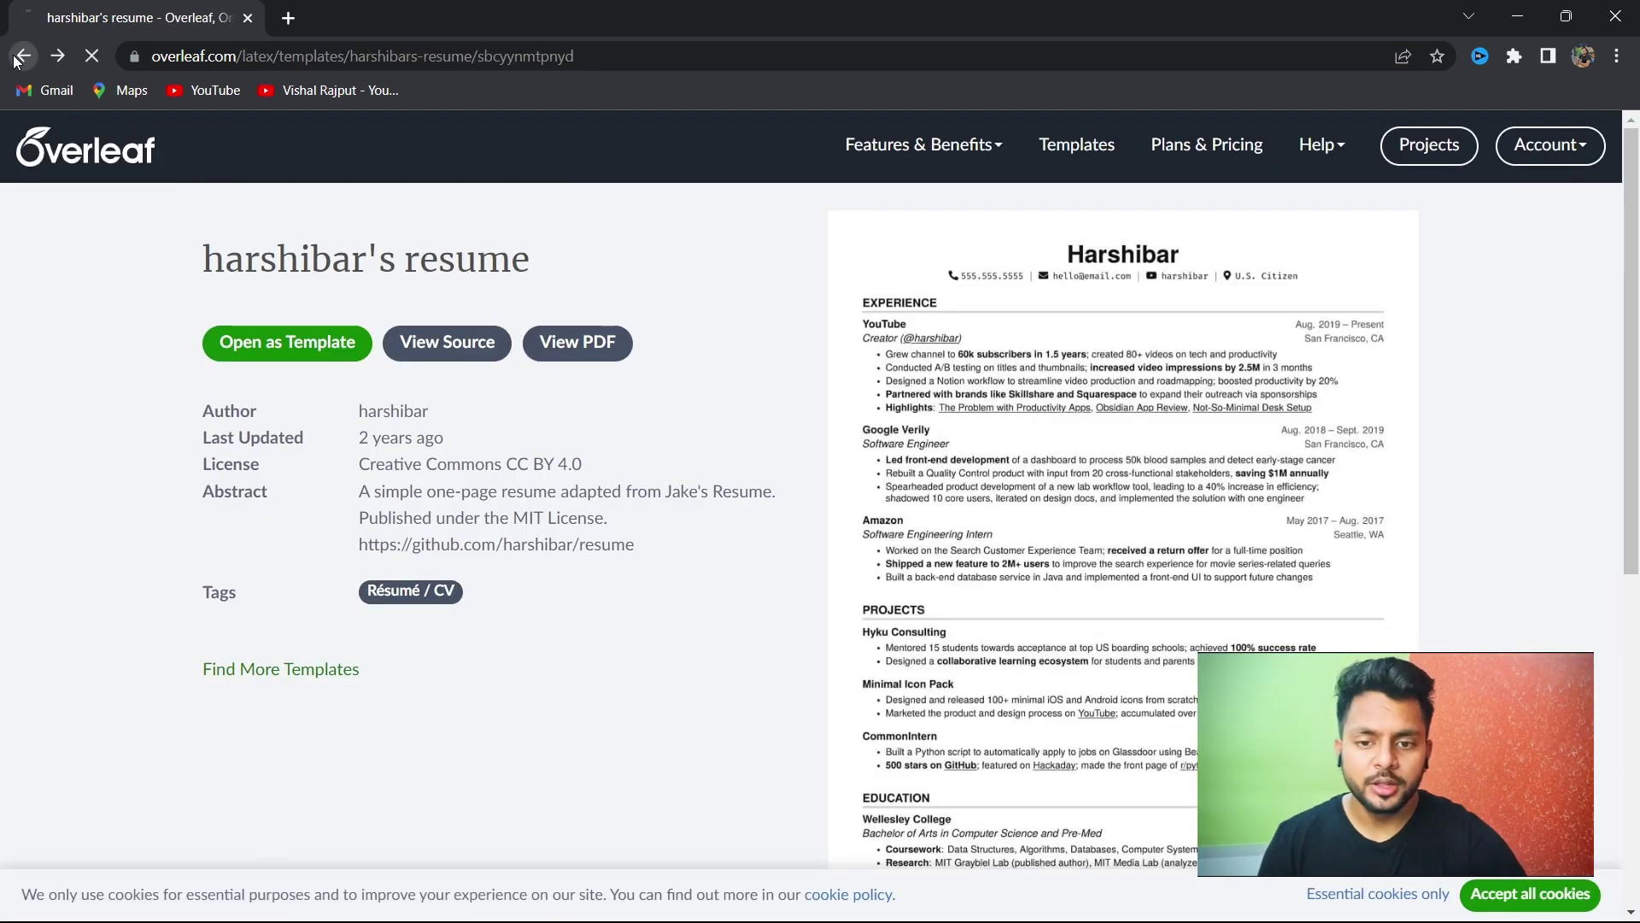
{"action": "left_click", "coordinate": [354, 383]}
{"action": "key", "text": "BackSpace"}
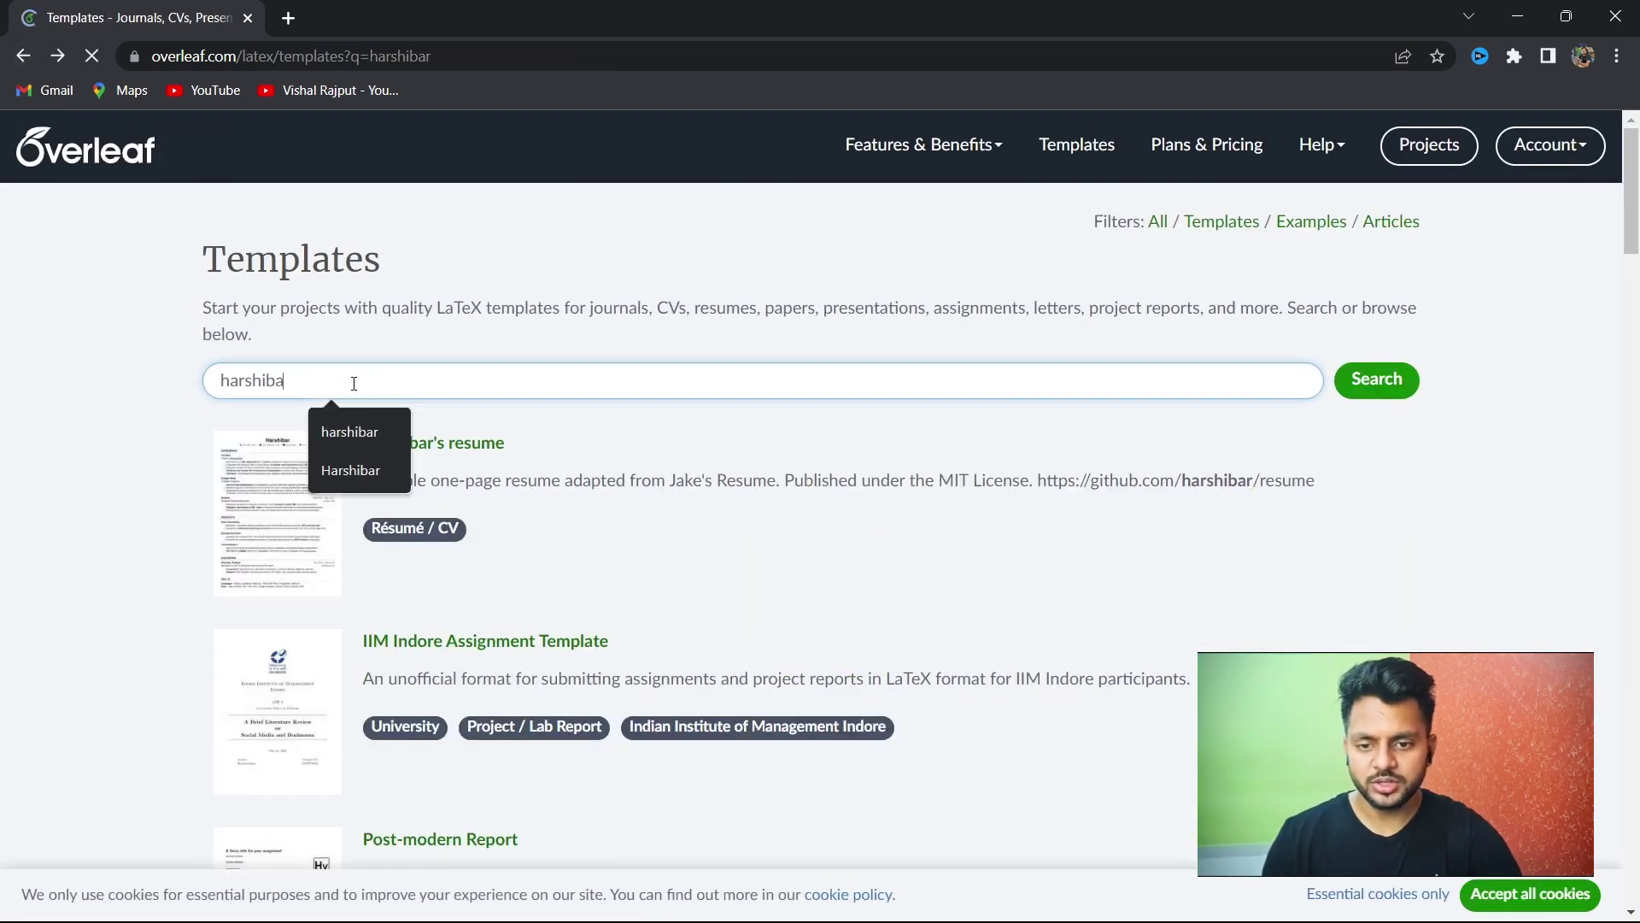
{"action": "key", "text": "BackSpace"}
{"action": "key", "text": "BackSpace"}
{"action": "key", "text": "BackSpace"}
{"action": "key", "text": "BackSpace"}
{"action": "type", "text": "ma"}
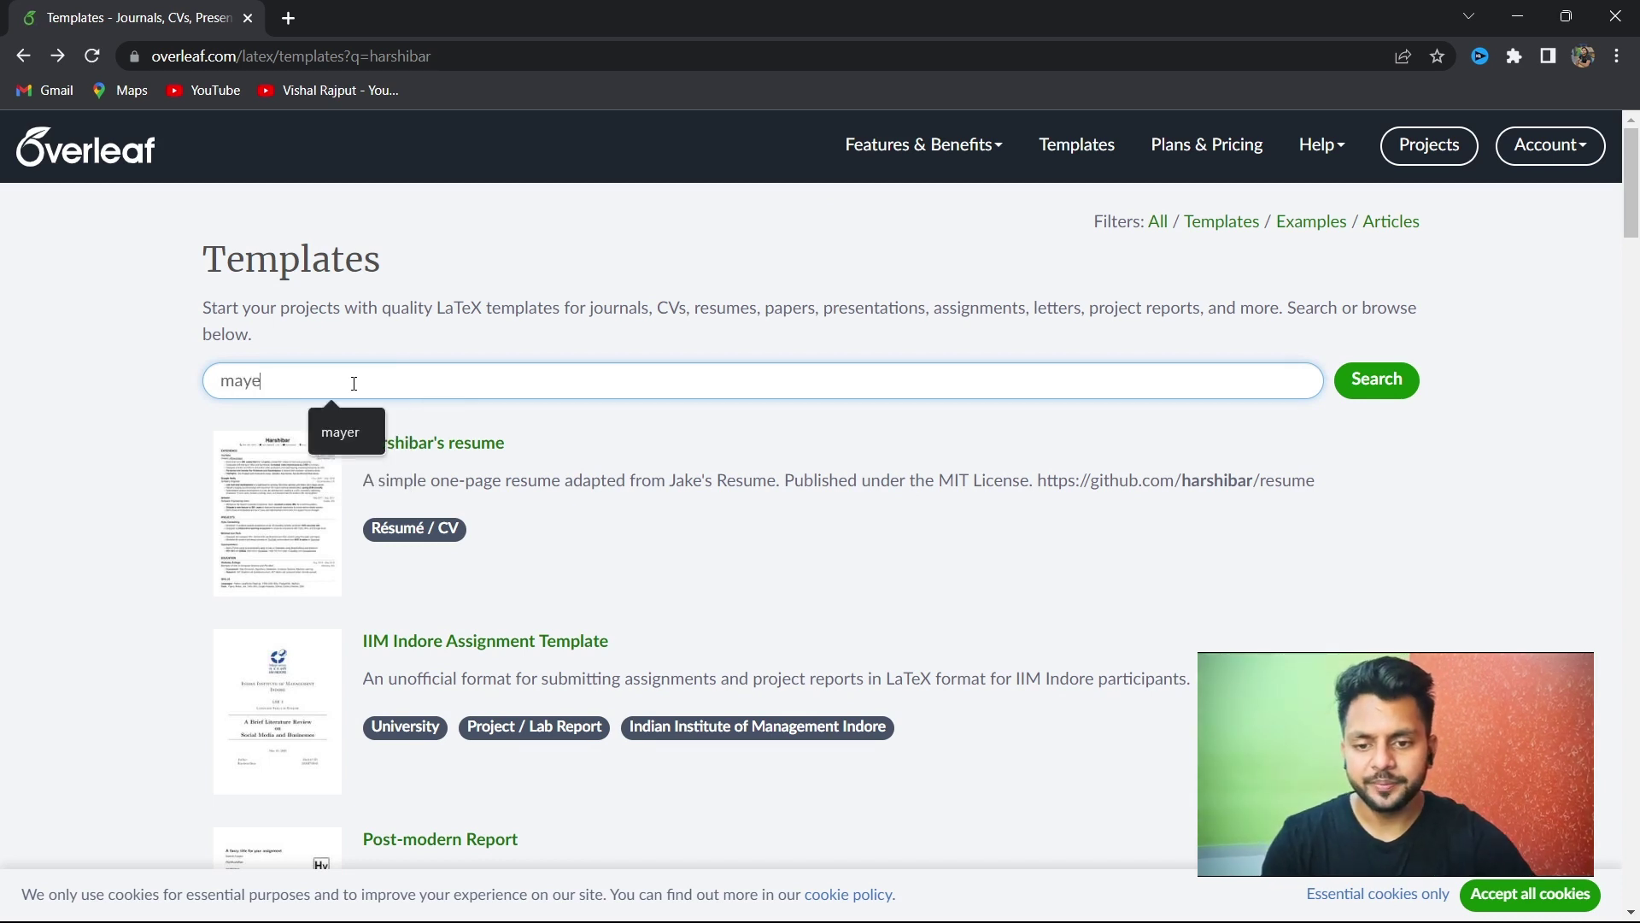
{"action": "type", "text": "ye"}
{"action": "left_click", "coordinate": [350, 434]}
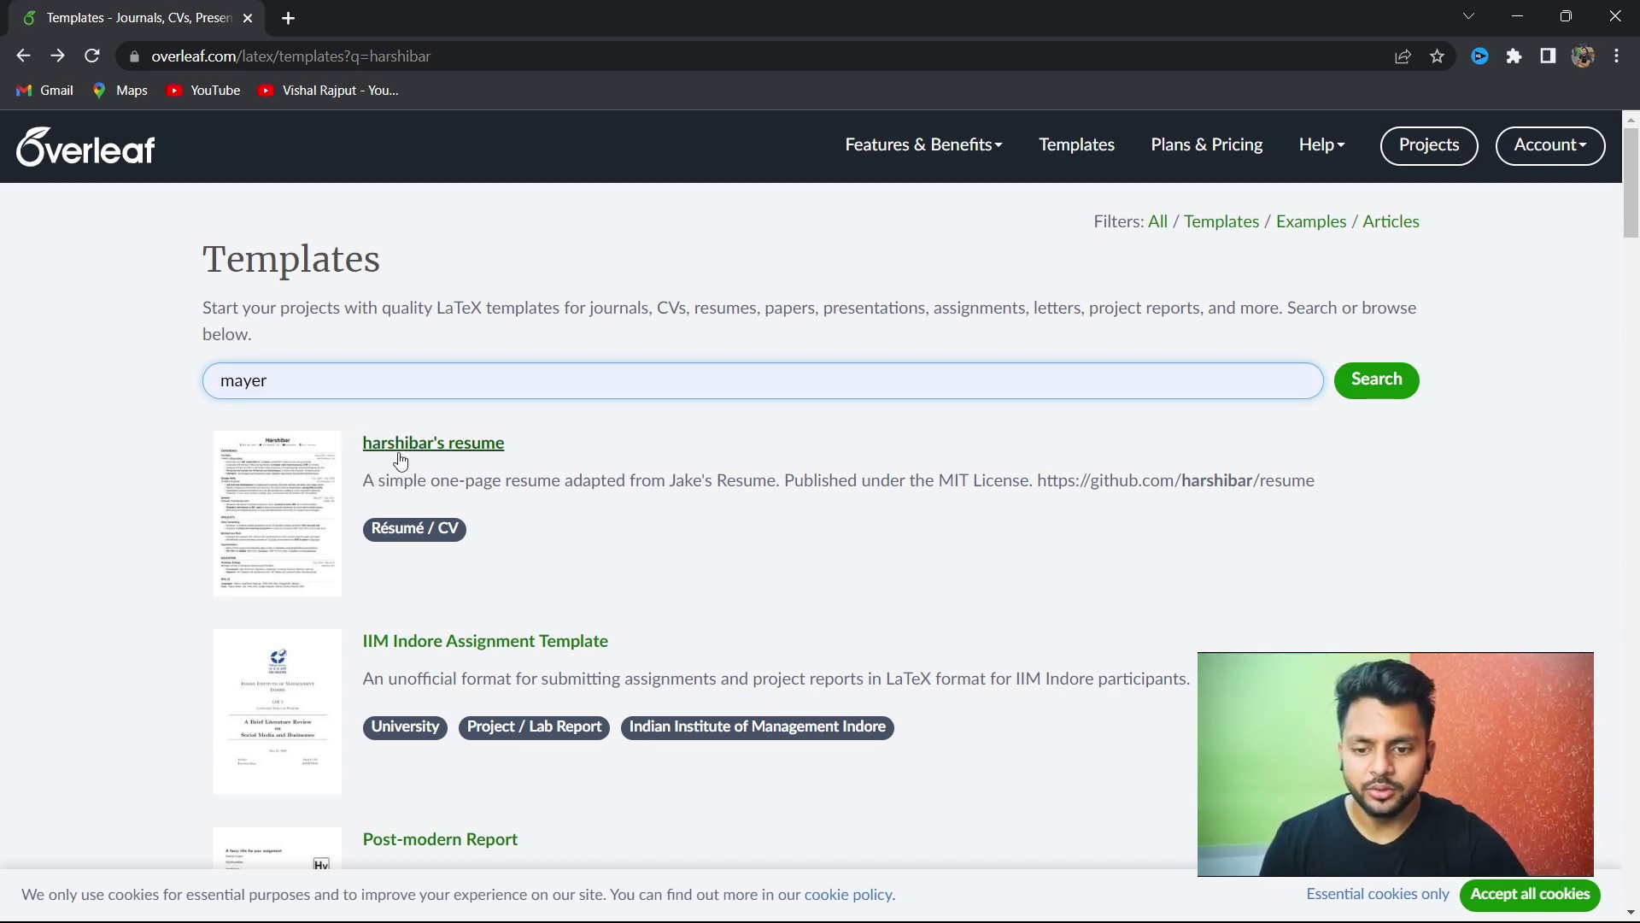
{"action": "left_click", "coordinate": [1388, 386]}
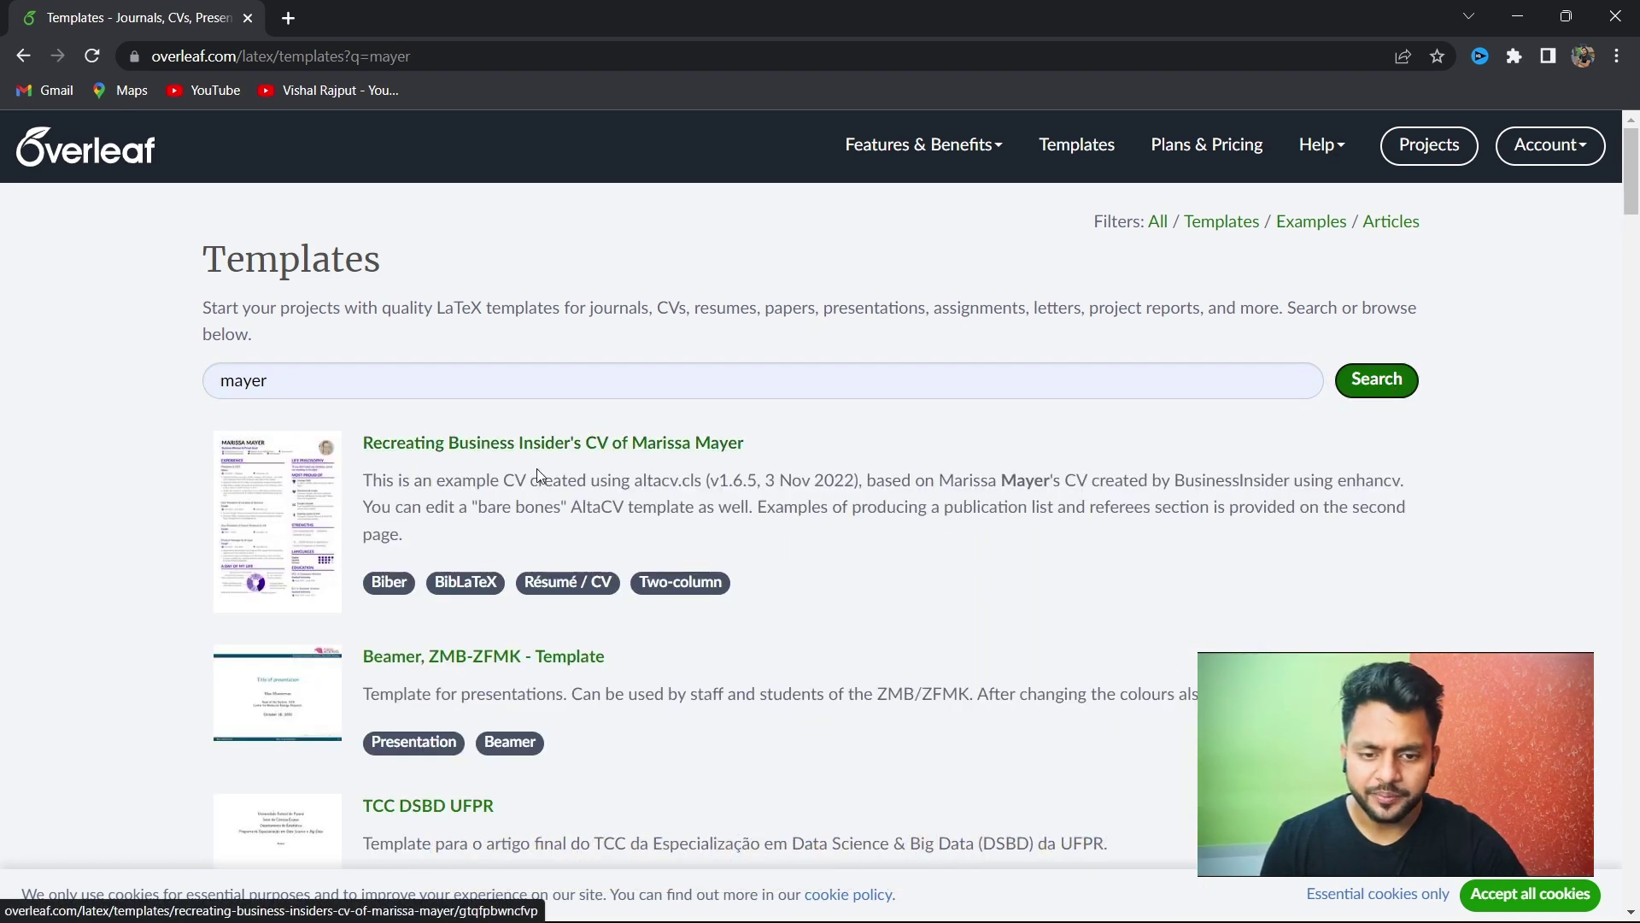
{"action": "left_click", "coordinate": [510, 444]}
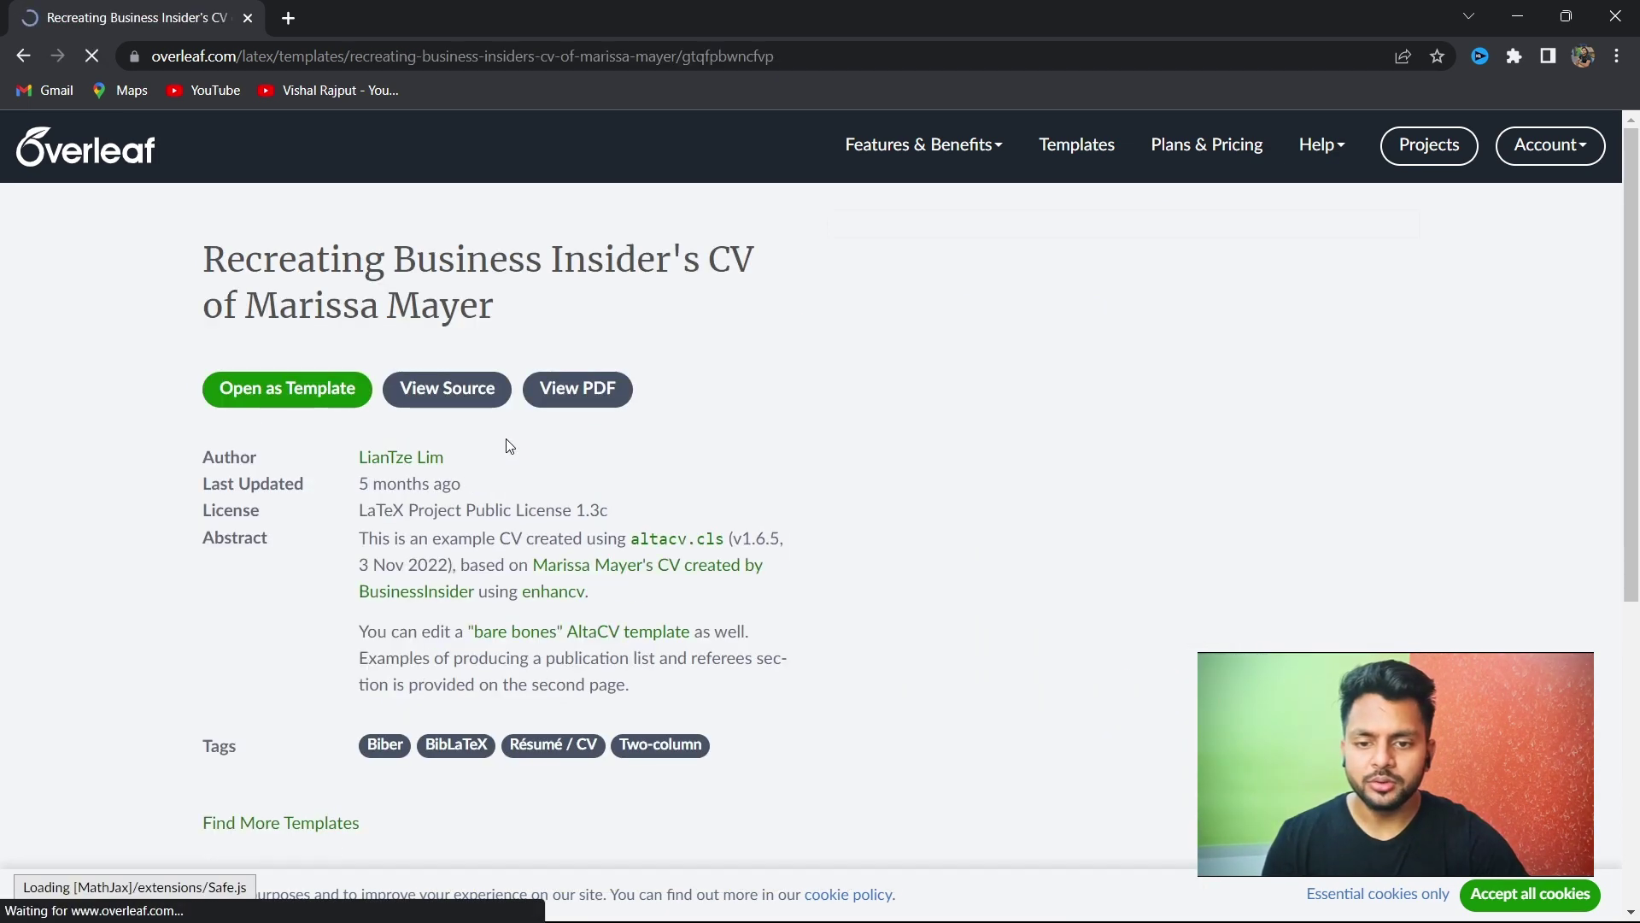
{"action": "left_click", "coordinate": [284, 395]}
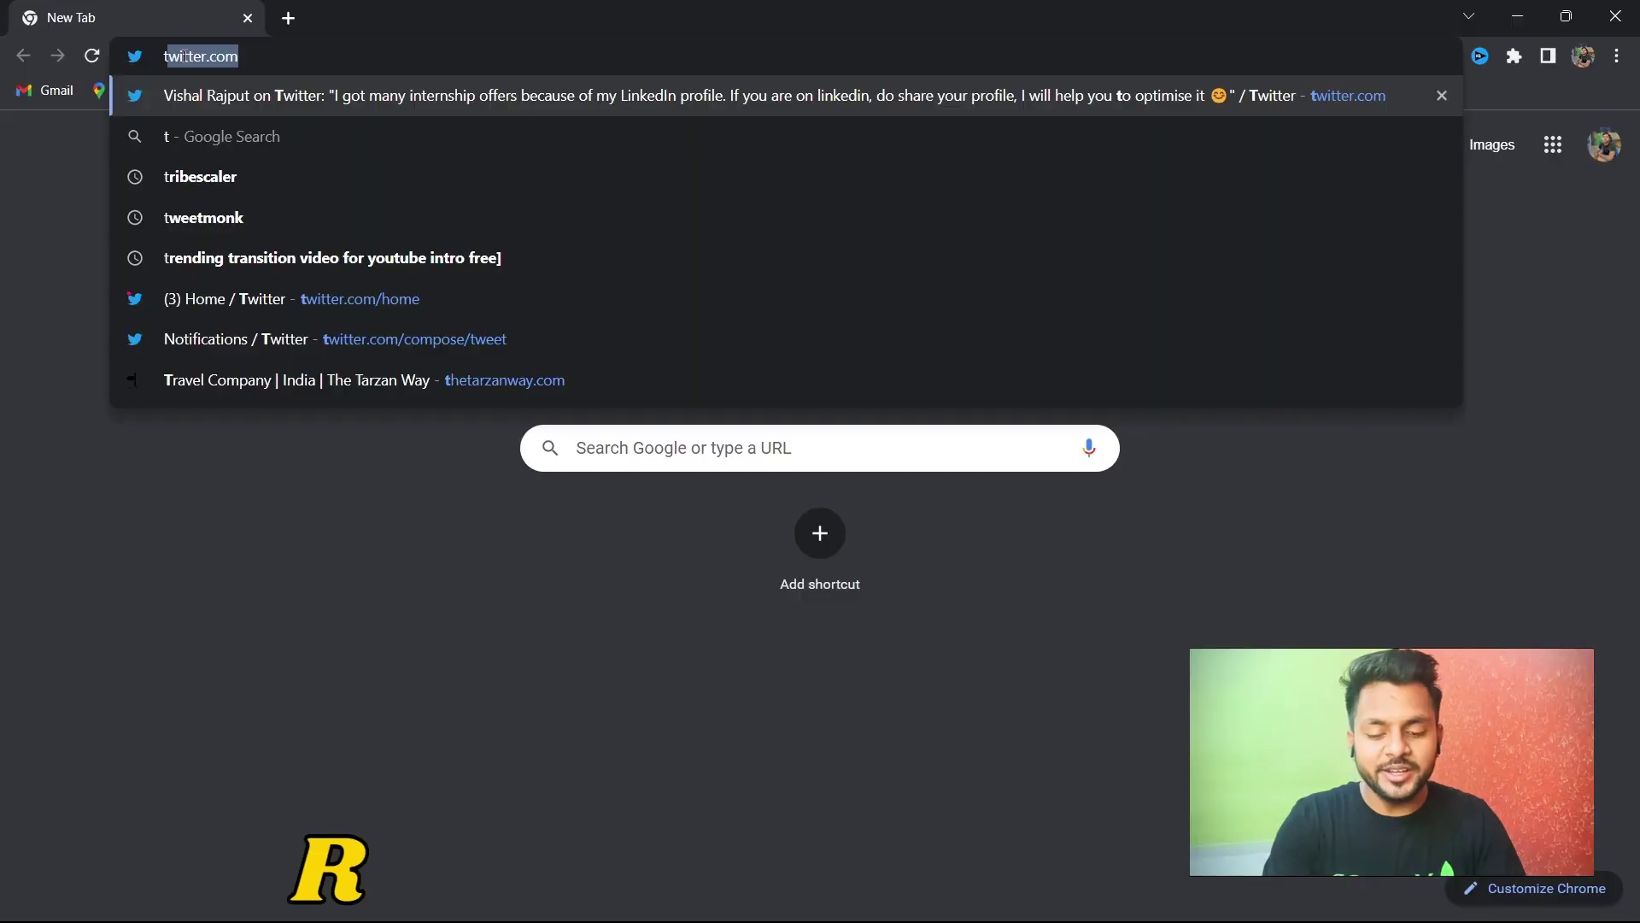
- Go to resumeworded.com/account-login.php?next-page=results and sign in to Resume Worded with the existing Google account
{"action": "key", "text": "BackSpace"}
{"action": "key", "text": "BackSpace"}
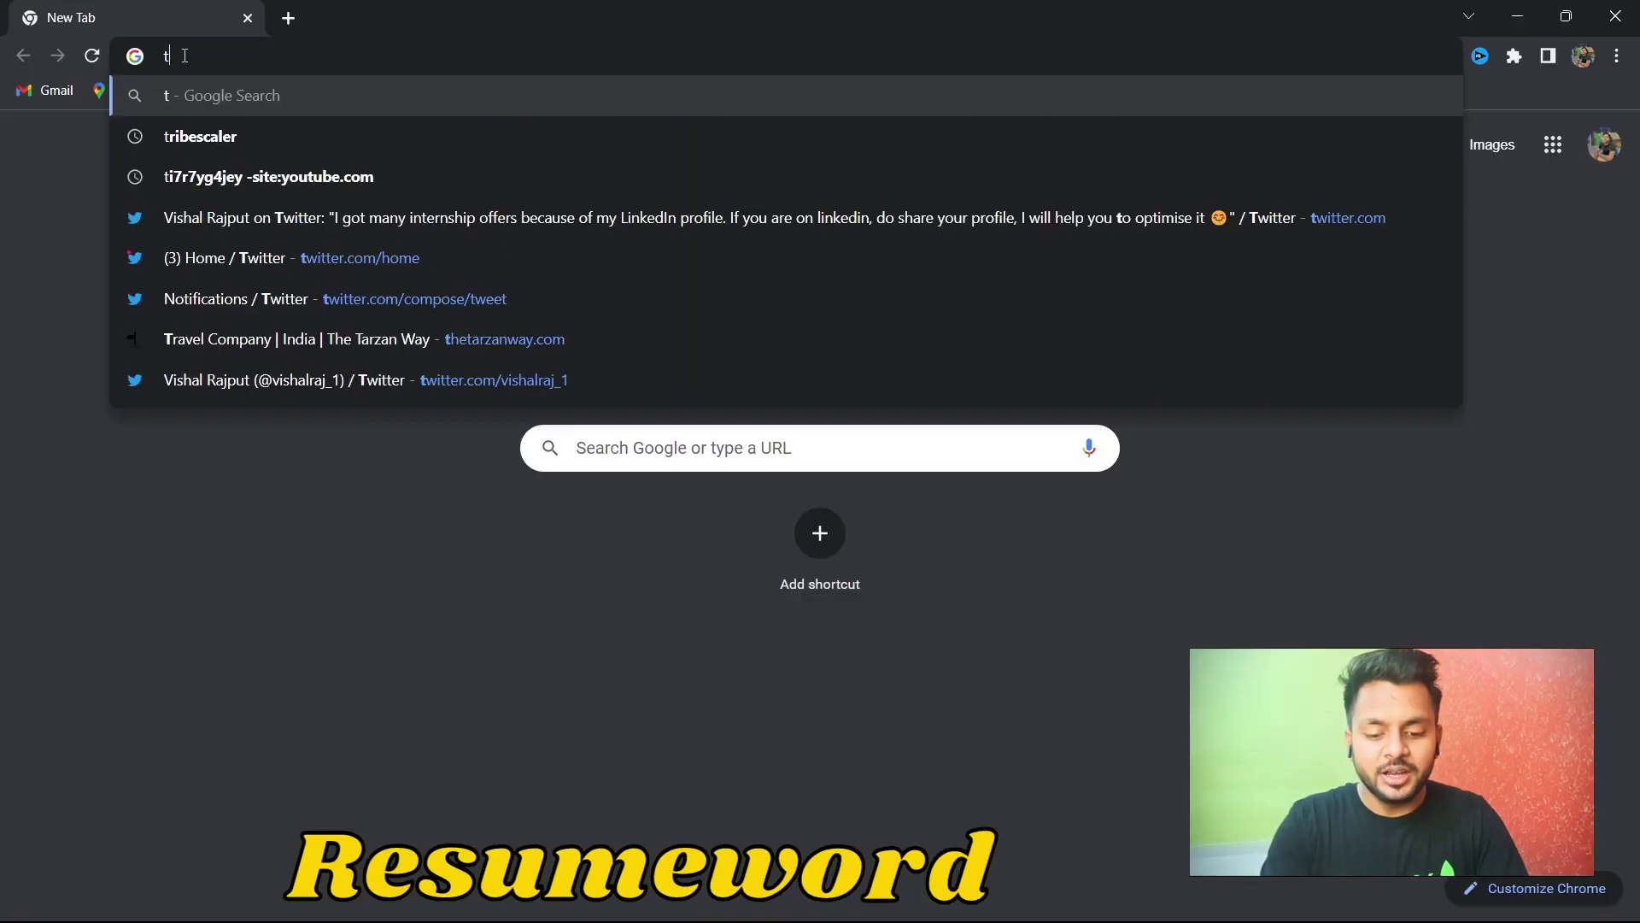
{"action": "type", "text": "resumeworded.com/account-login.php?next-page=results"}
{"action": "key", "text": "Return"}
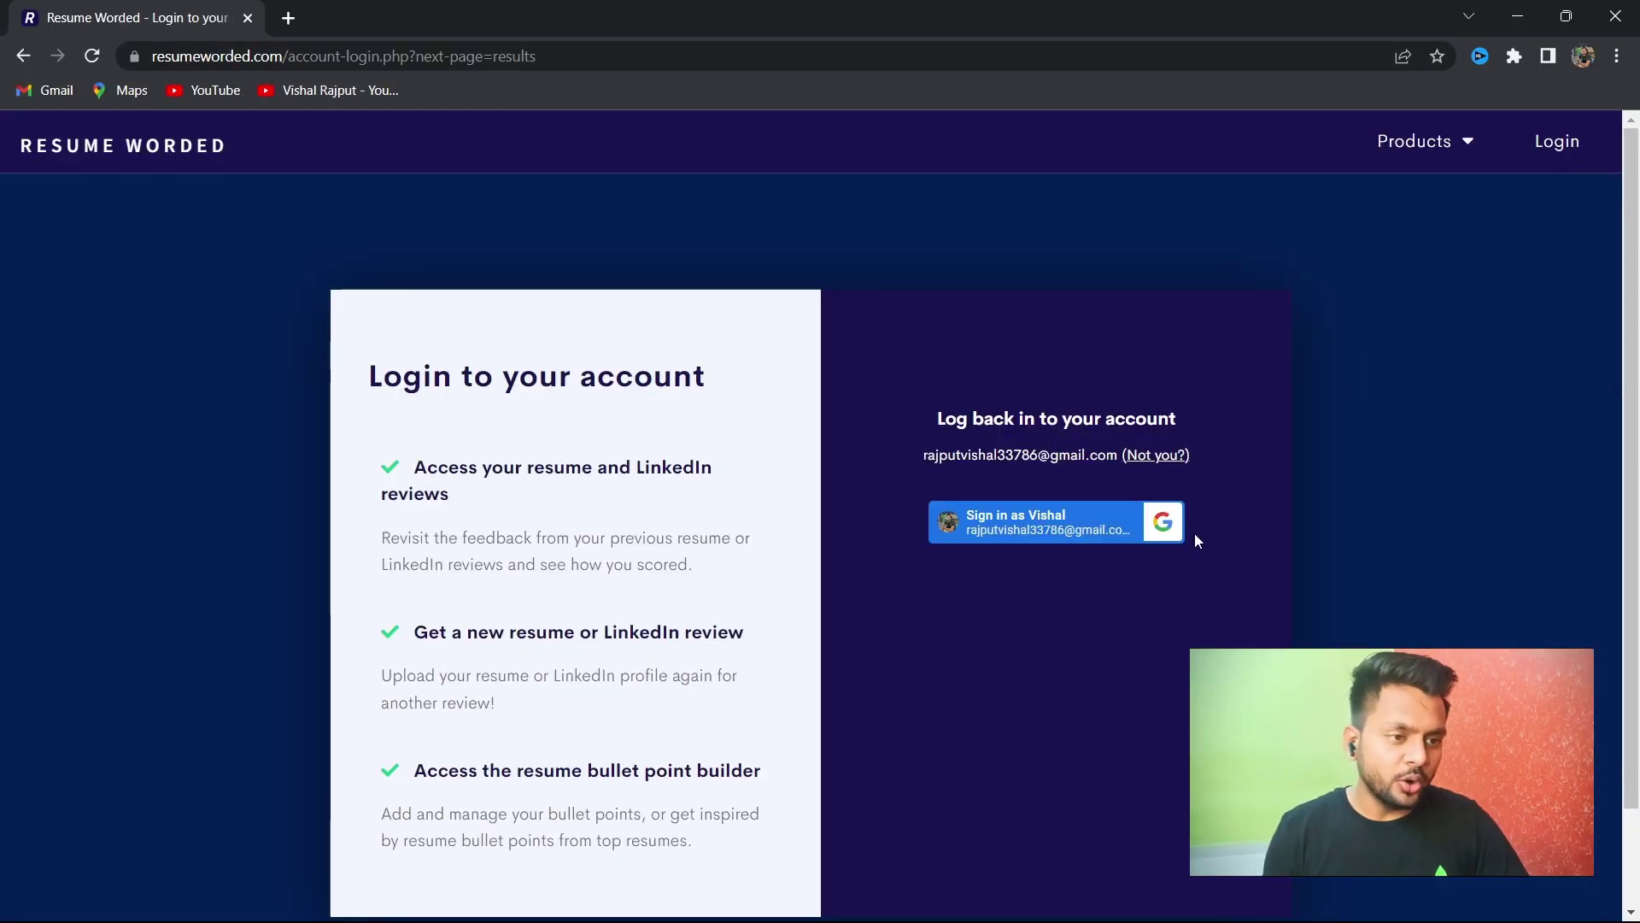
{"action": "left_click", "coordinate": [1051, 522]}
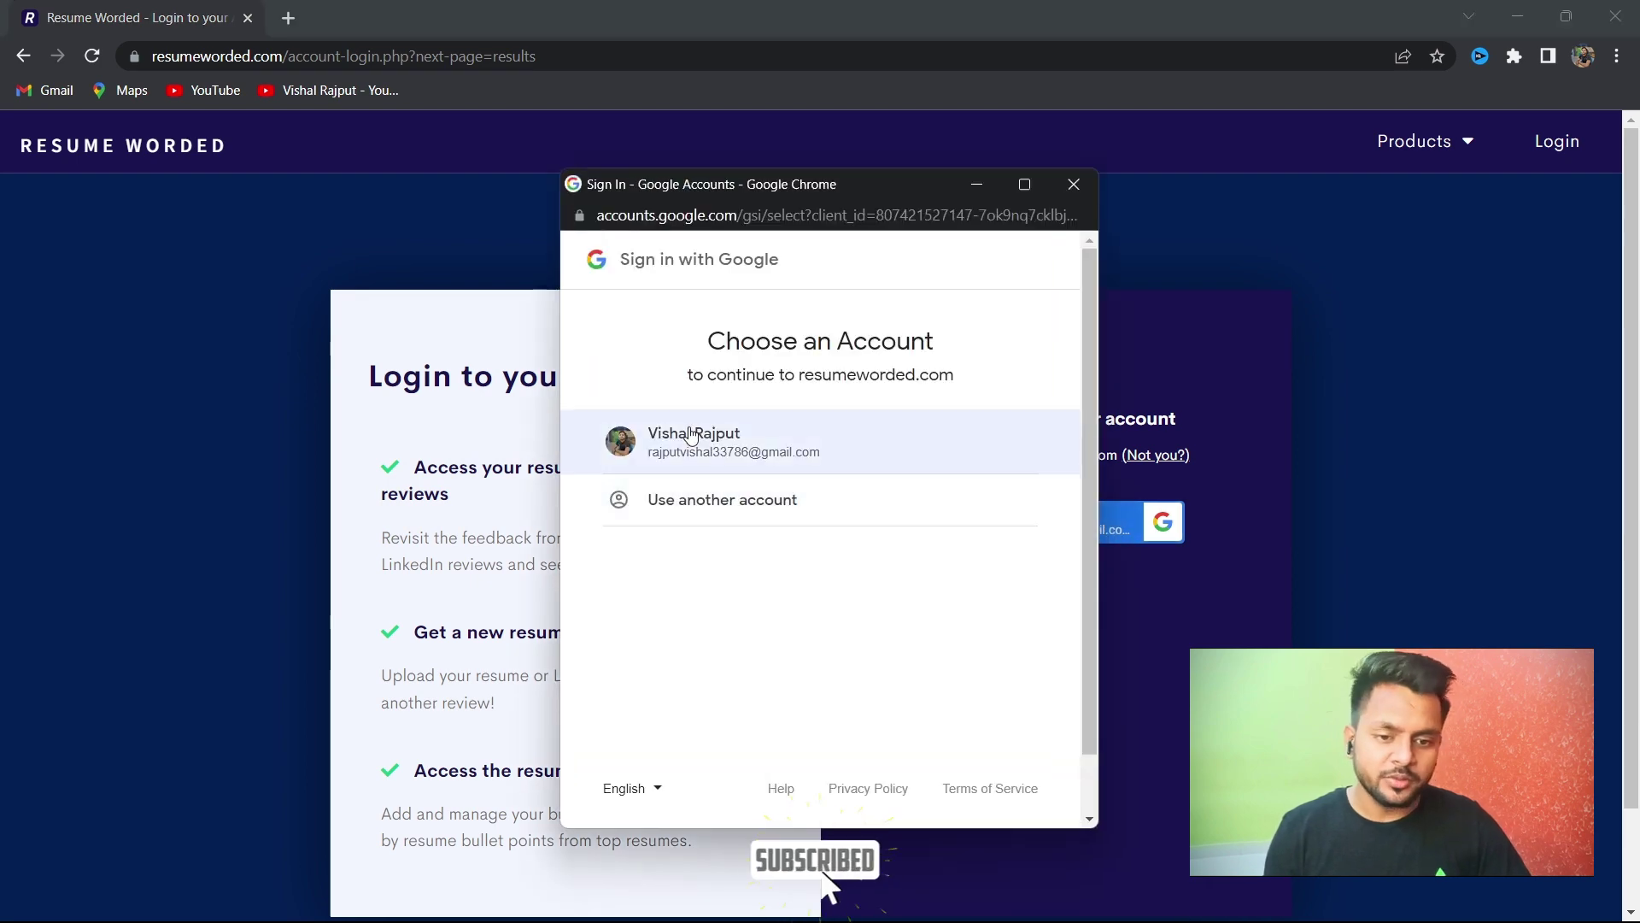
{"action": "left_click", "coordinate": [691, 435]}
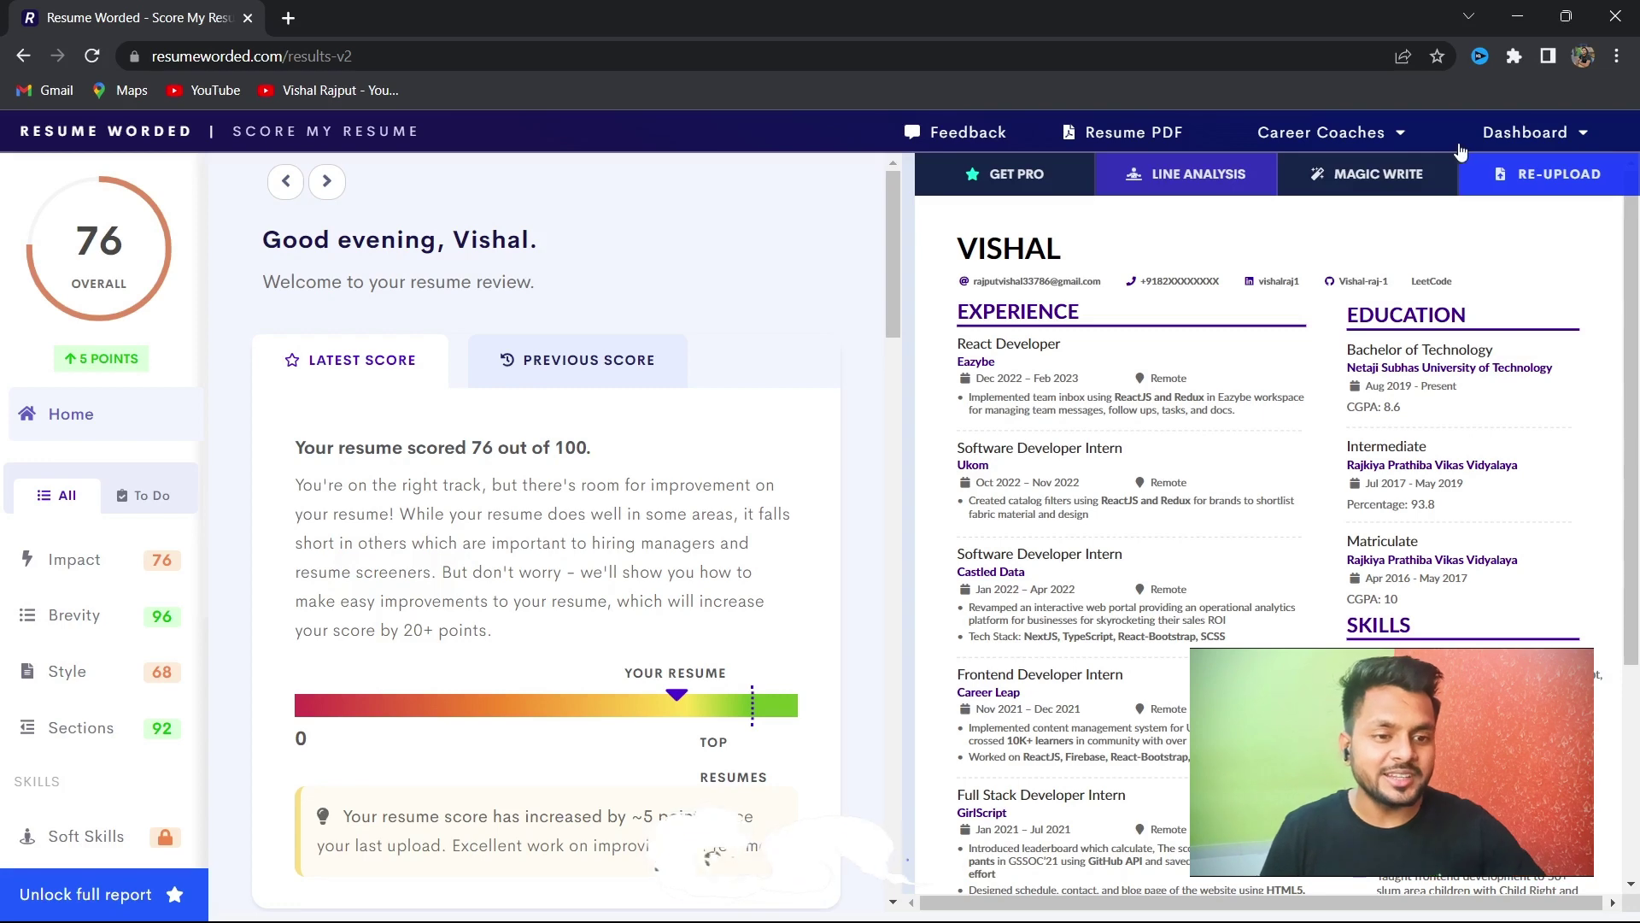
- Re-upload the resume for a new score, choosing the Entry-level career level and the SDE resume PDF from Downloads
{"action": "left_click", "coordinate": [1567, 181]}
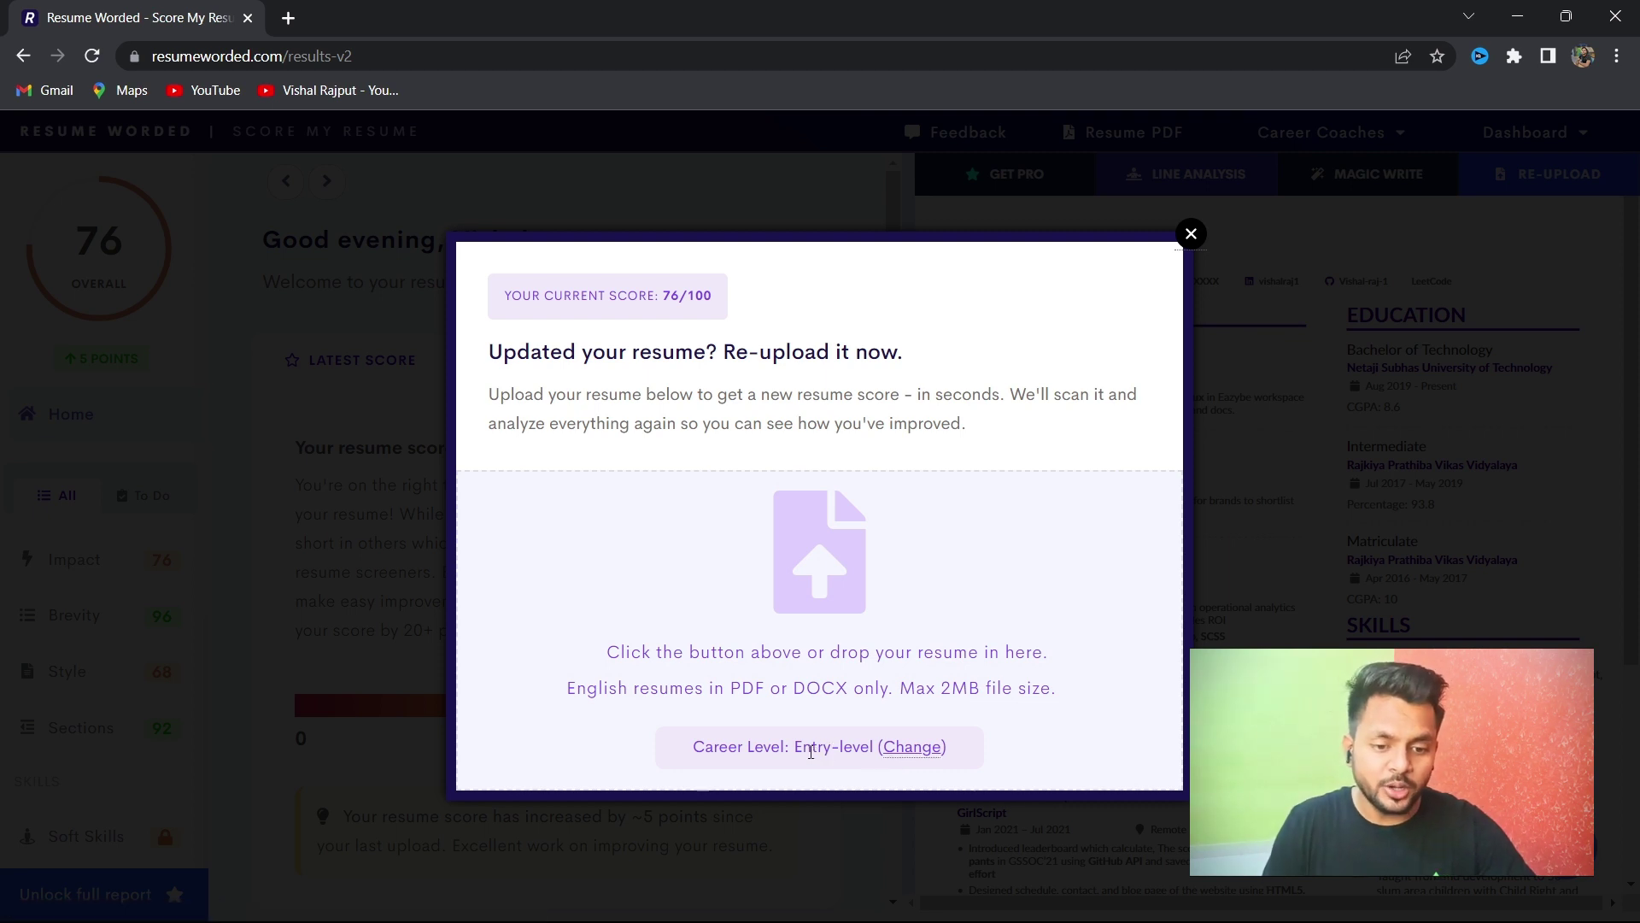
{"action": "left_click", "coordinate": [892, 755]}
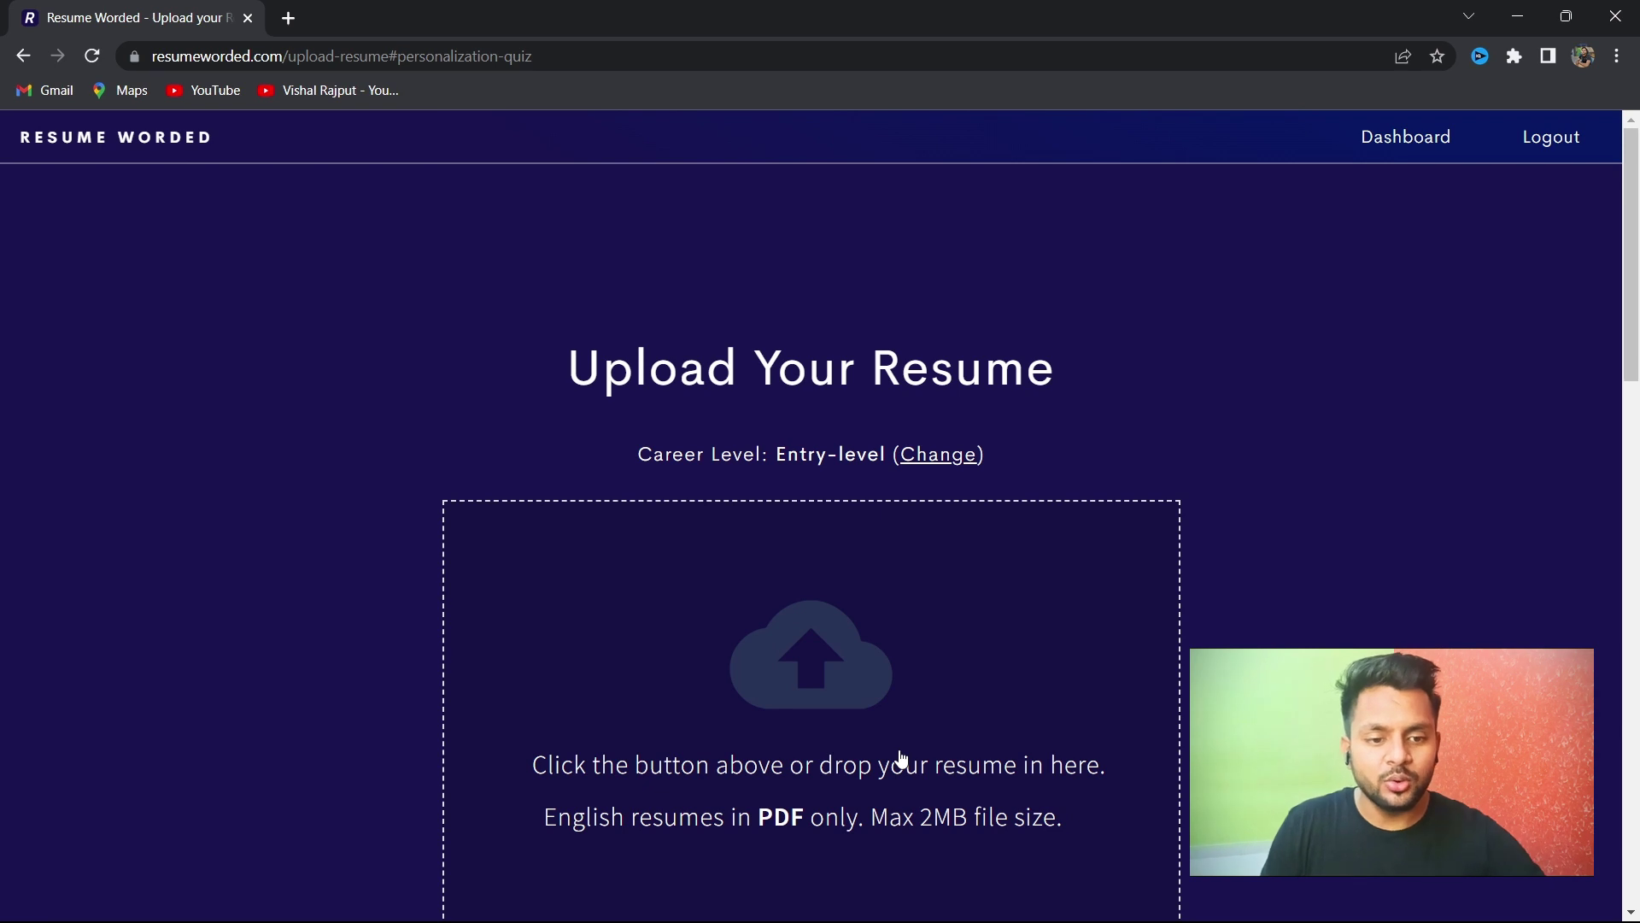
{"action": "scroll", "coordinate": [899, 759], "scroll_direction": "down", "scroll_amount": 2}
{"action": "scroll", "coordinate": [897, 752], "scroll_direction": "up", "scroll_amount": 1}
{"action": "left_click", "coordinate": [942, 416]}
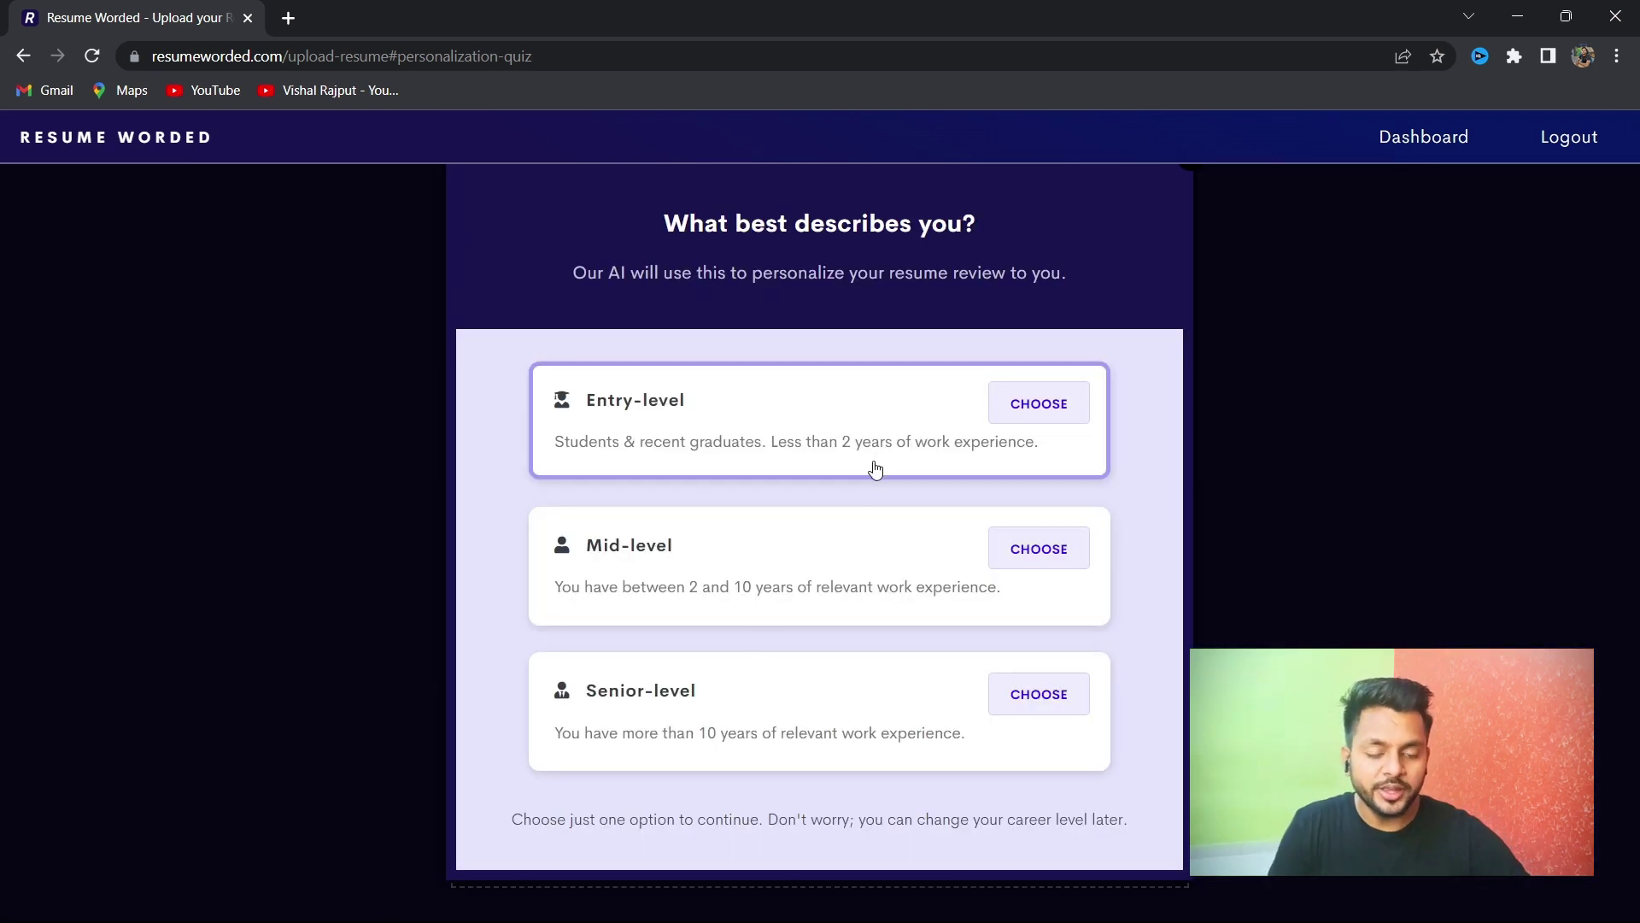
{"action": "left_click", "coordinate": [1013, 410]}
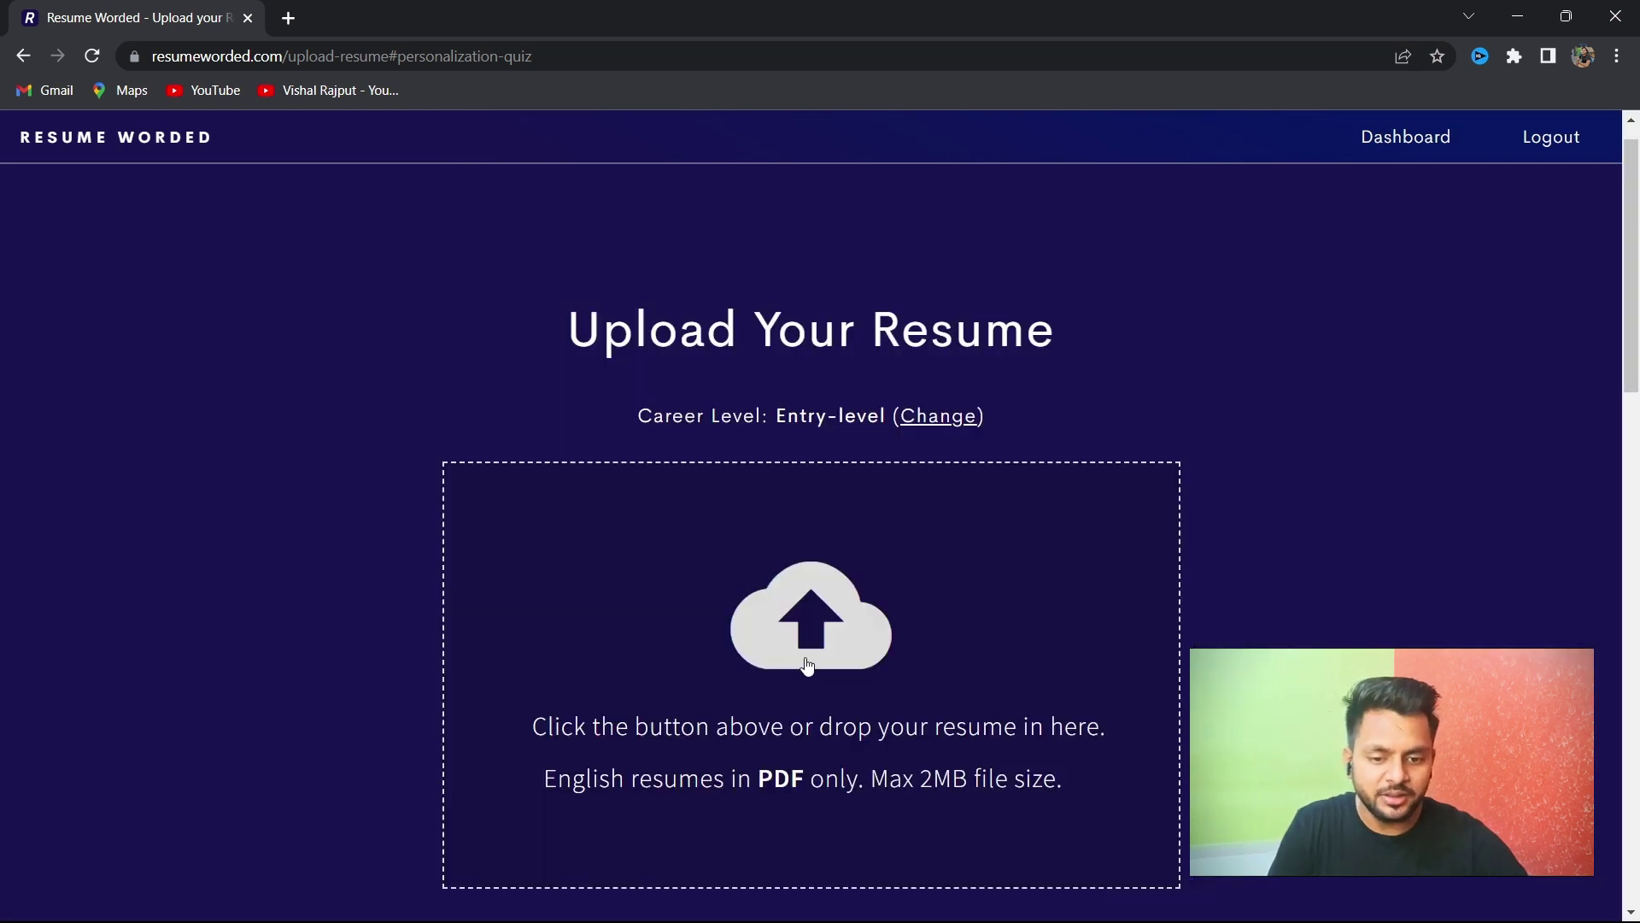
{"action": "left_click", "coordinate": [807, 666]}
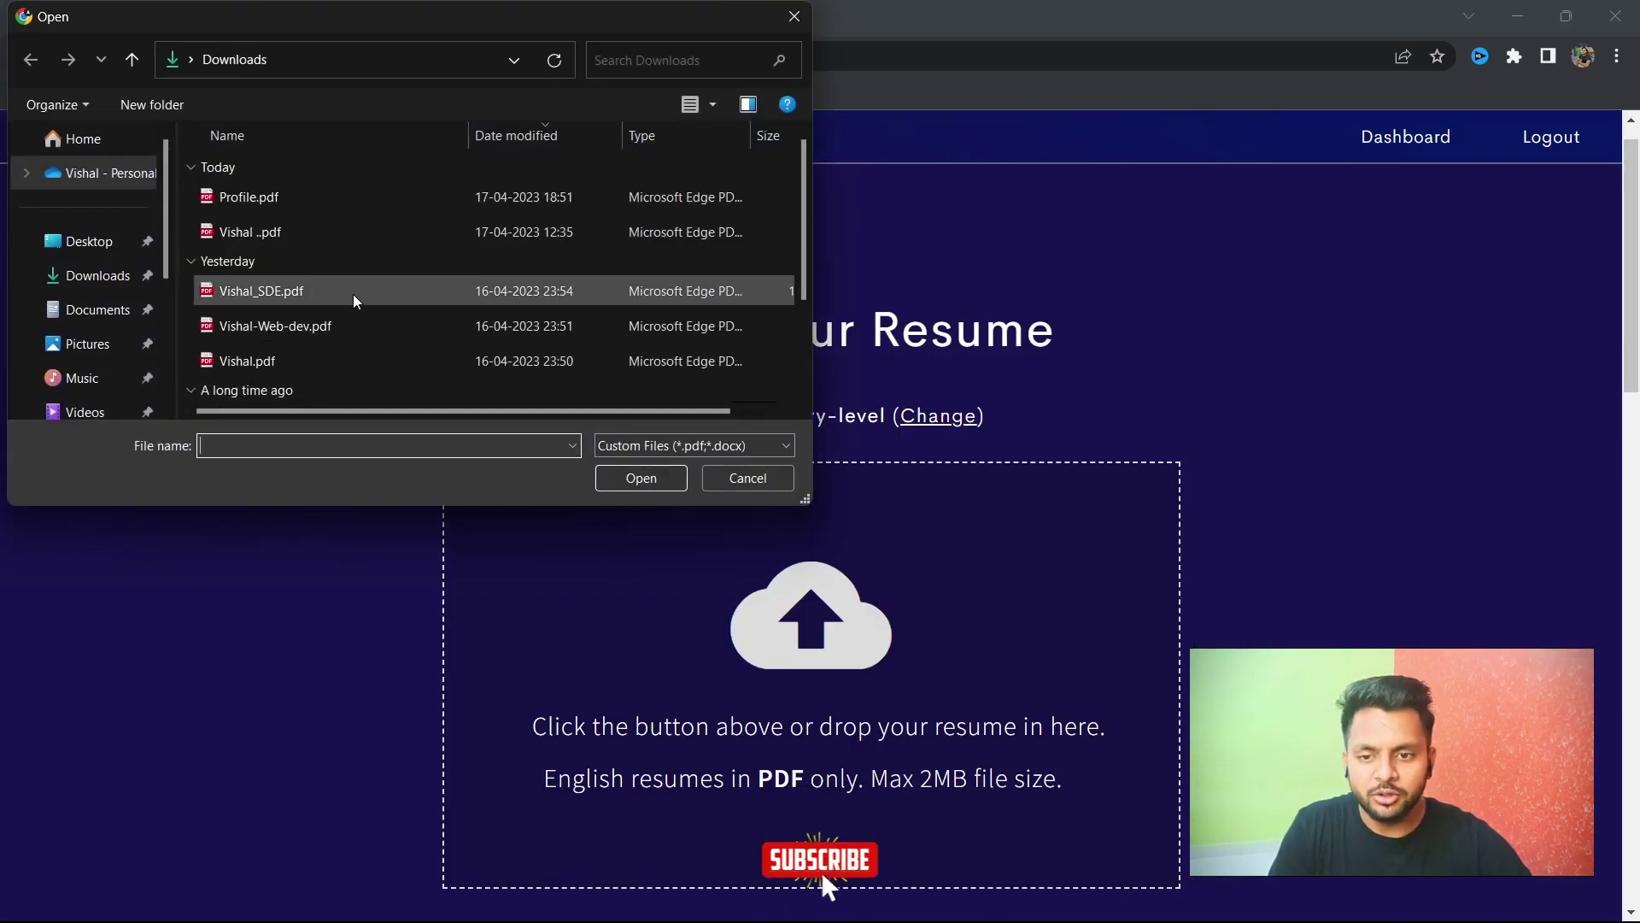
{"action": "double_click", "coordinate": [355, 292]}
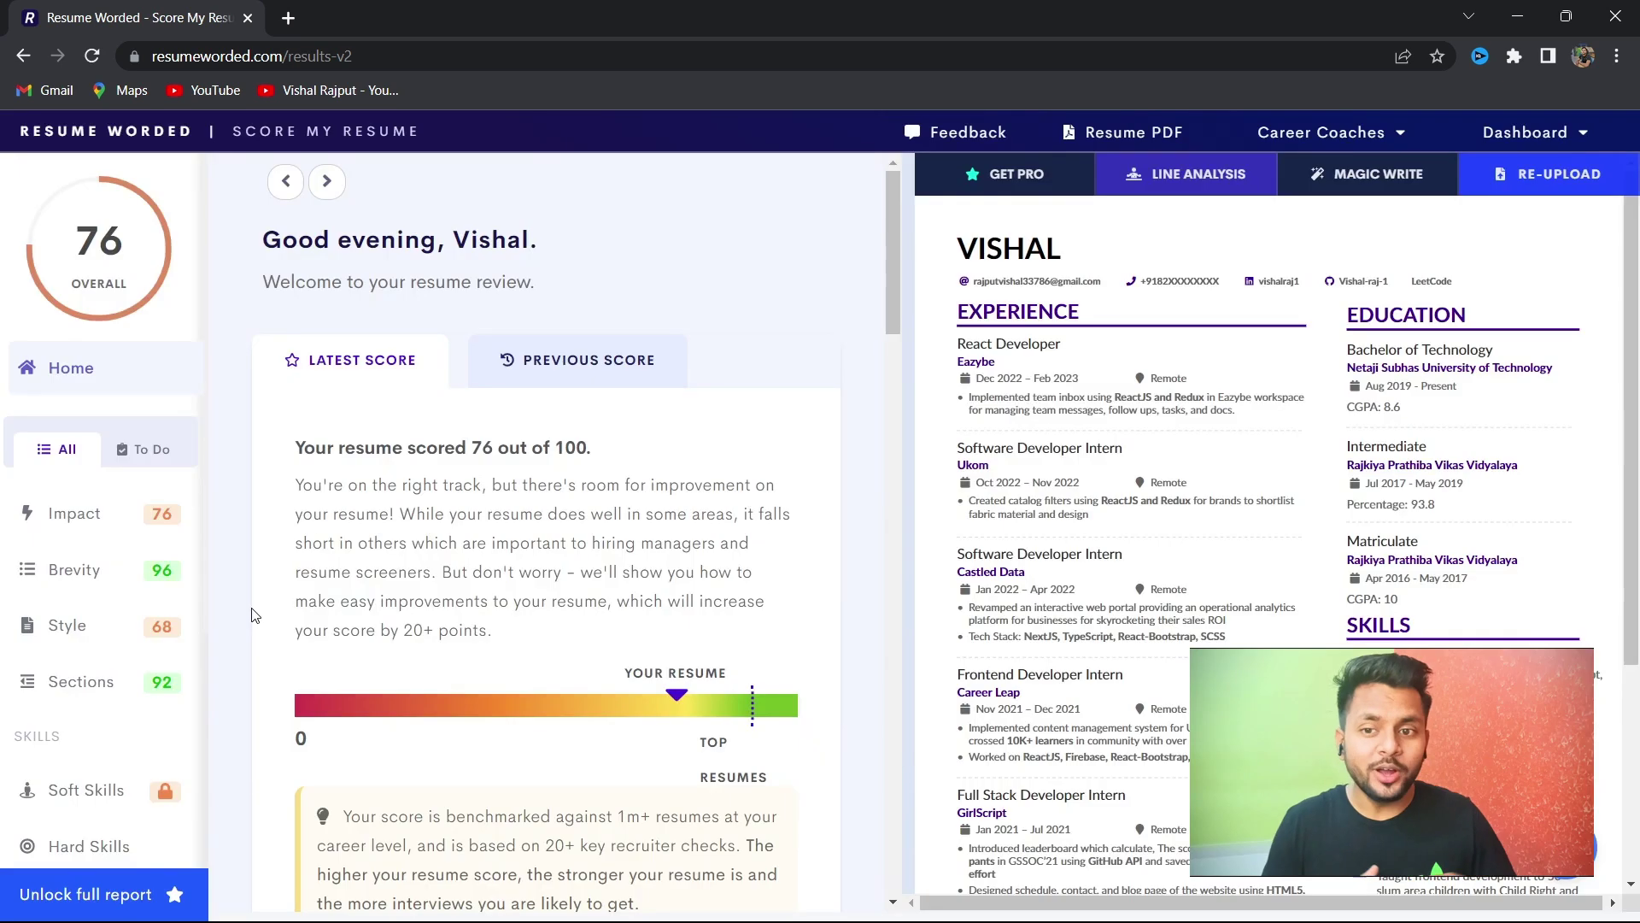
- Examine the overall score and the Impact checks, and open the fix for weak action verbs
{"action": "mouse_move", "coordinate": [107, 222]}
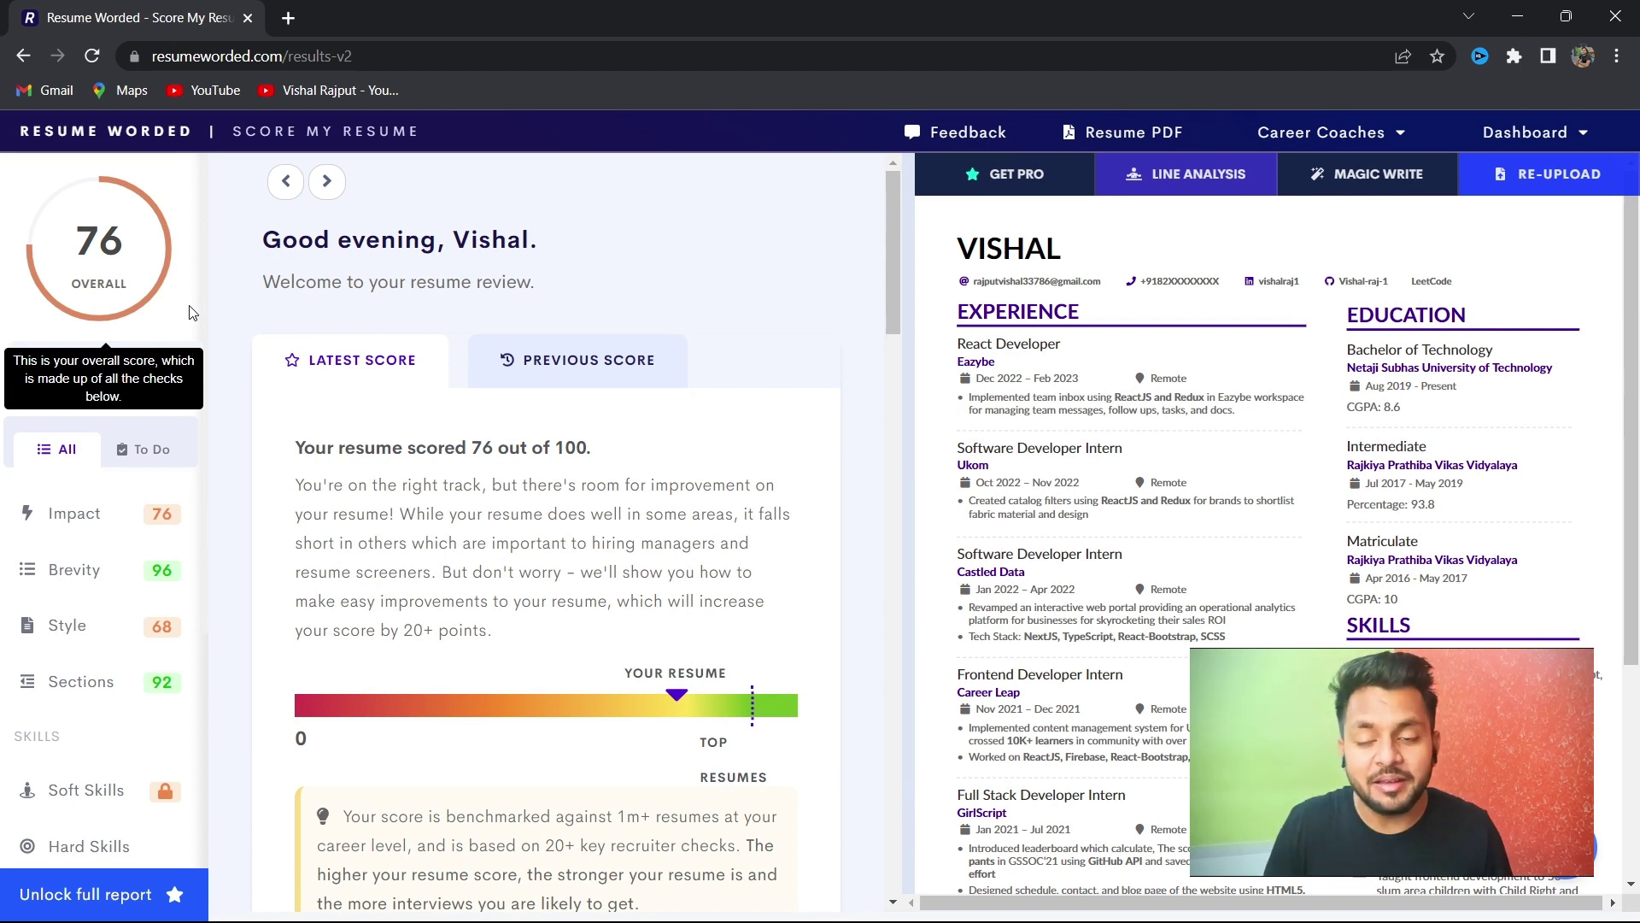
{"action": "left_click", "coordinate": [92, 521]}
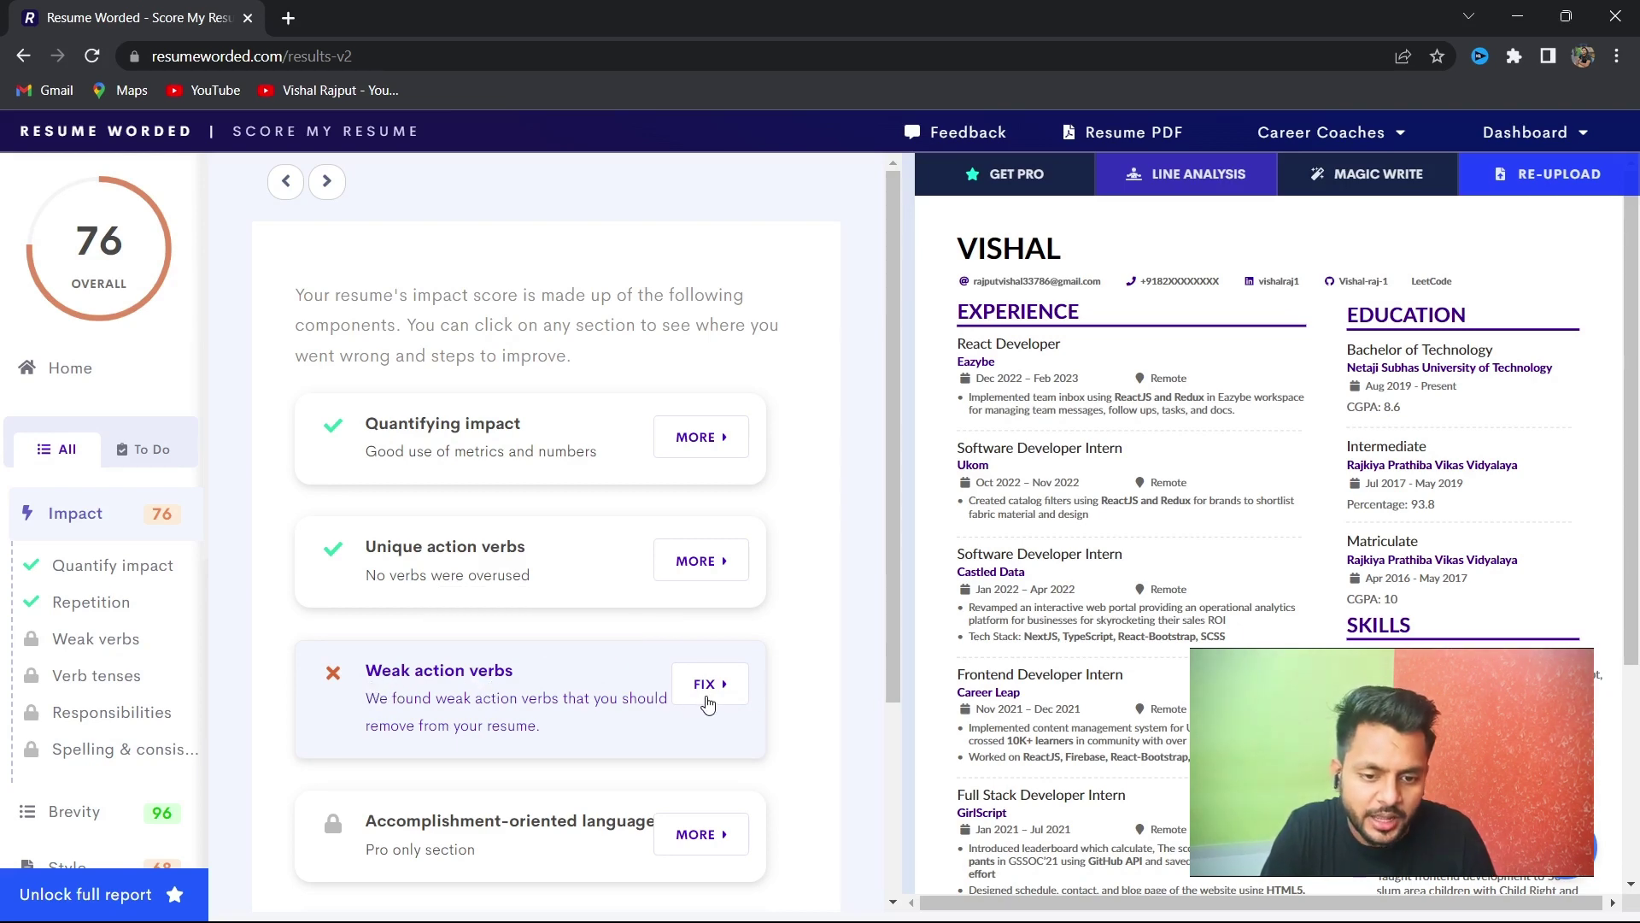
{"action": "left_click", "coordinate": [707, 697]}
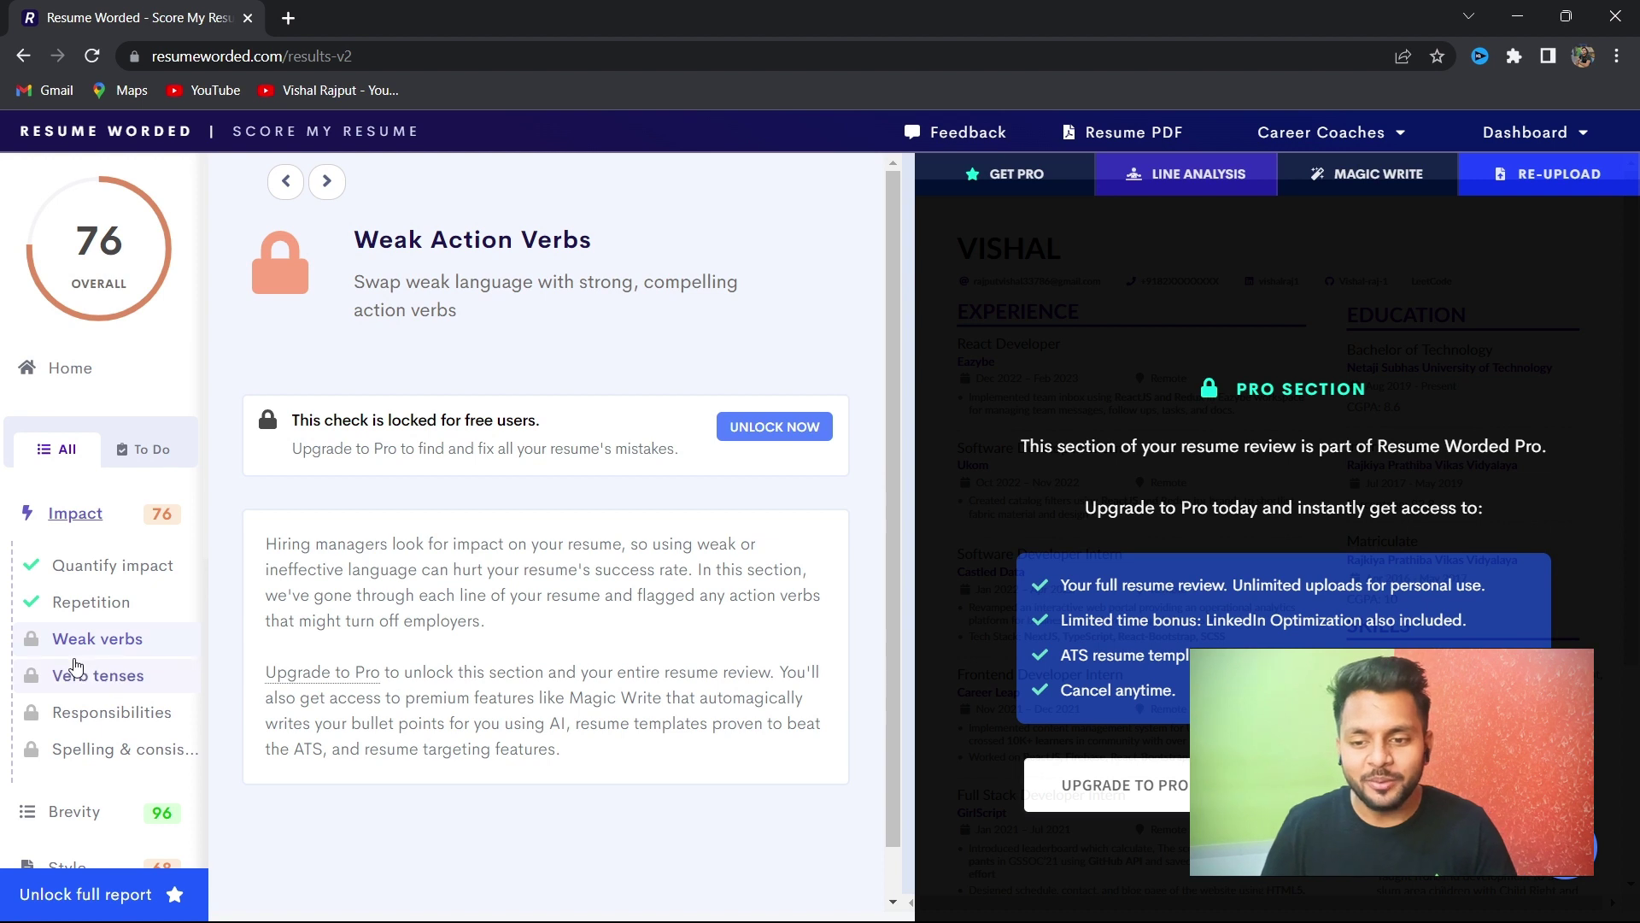
- View the To Do list of checks in the resume review and return to the list of all checks
{"action": "left_click", "coordinate": [135, 454]}
{"action": "left_click", "coordinate": [70, 457]}
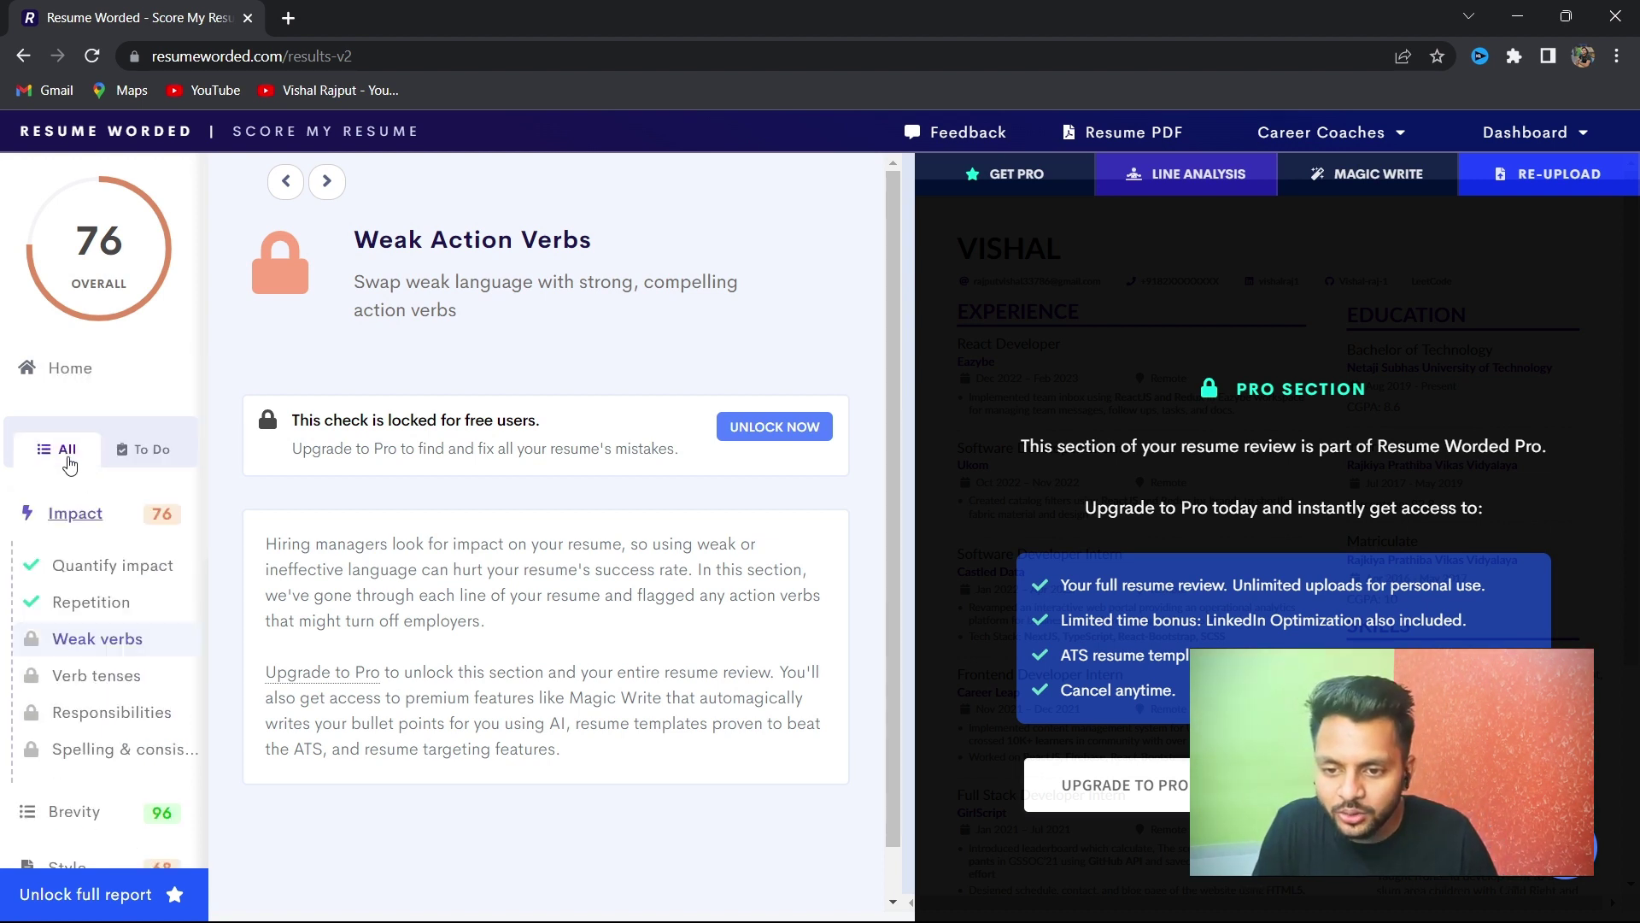
{"action": "left_click", "coordinate": [155, 451]}
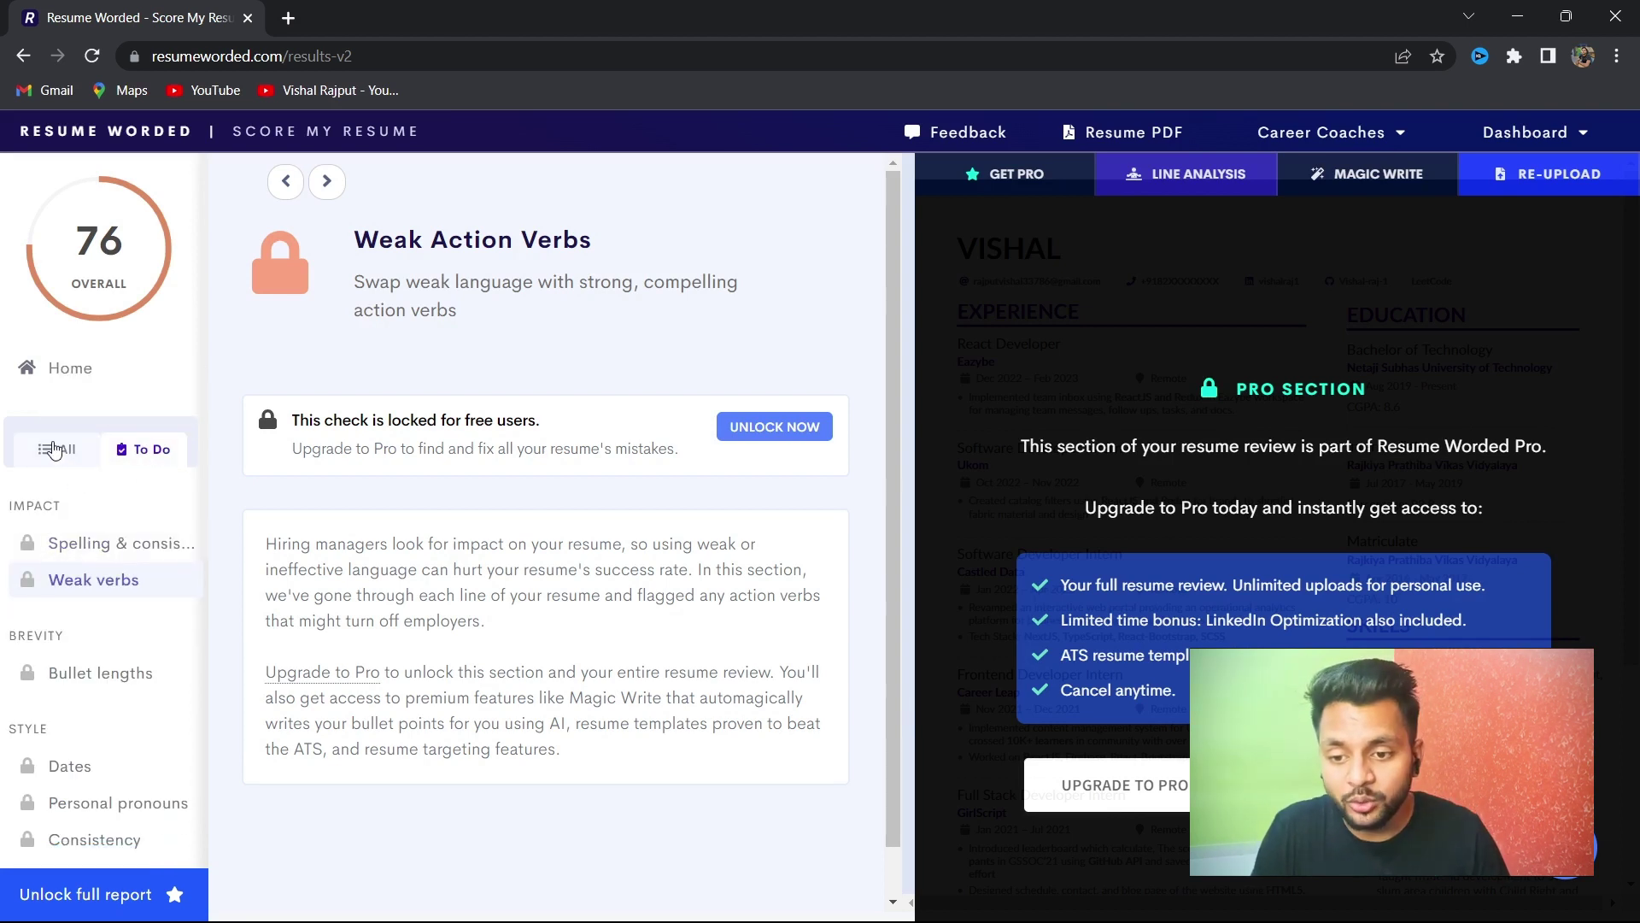
{"action": "left_click", "coordinate": [58, 450]}
- Open the Style section of the review and read through its checks, from buzzwords and dates to inconsistencies
{"action": "scroll", "coordinate": [60, 769], "scroll_direction": "down", "scroll_amount": 3}
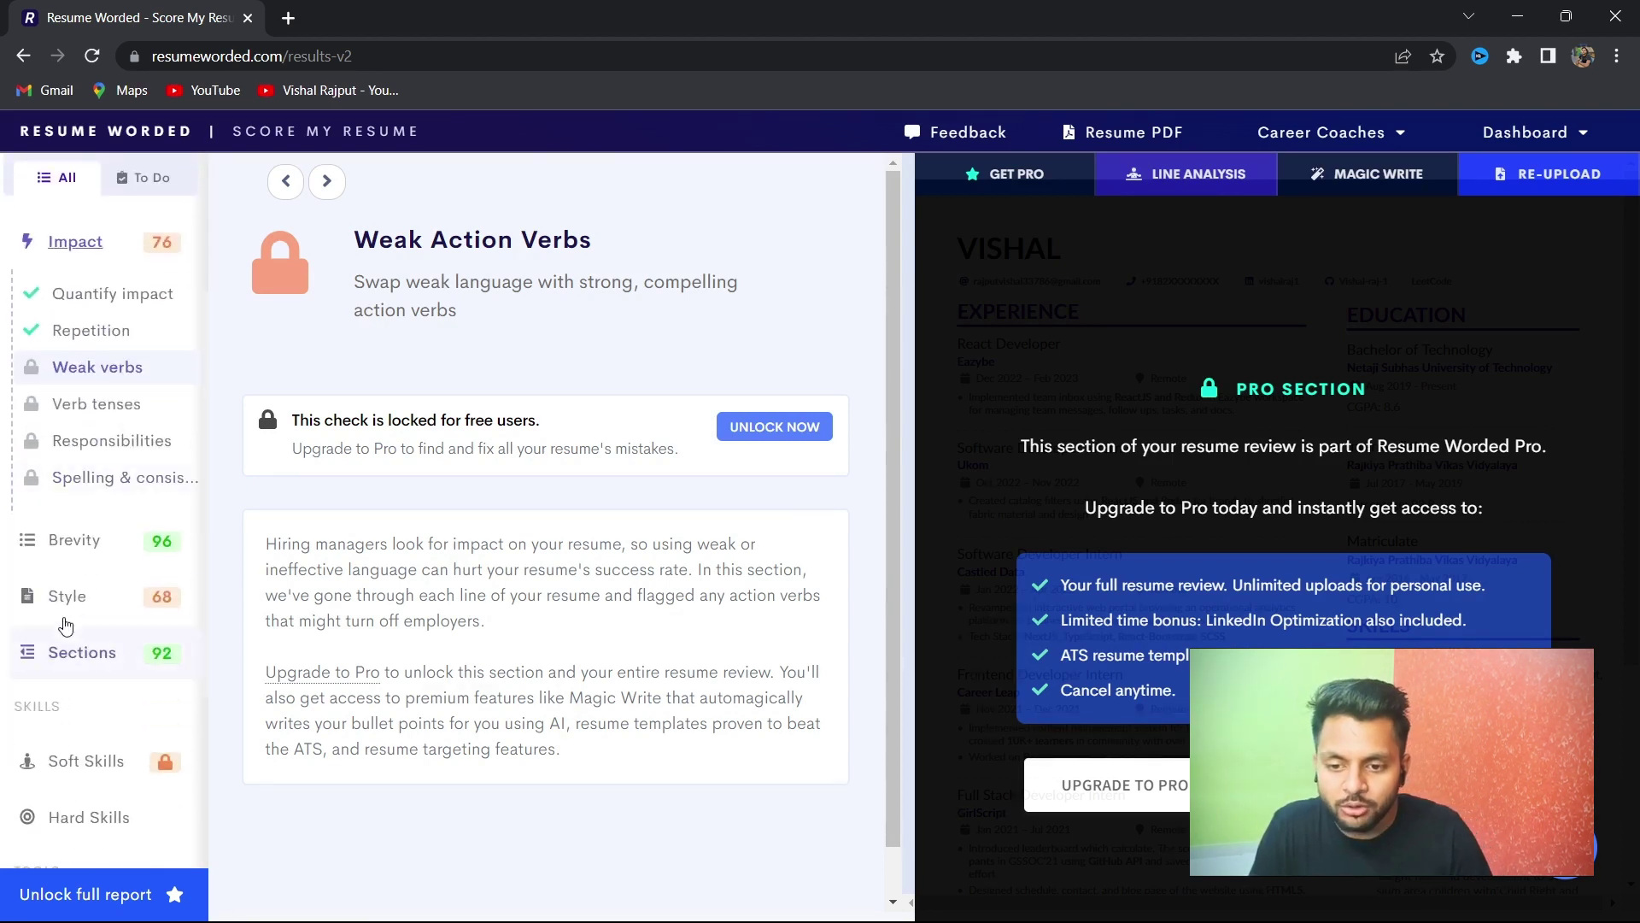
{"action": "left_click", "coordinate": [61, 602]}
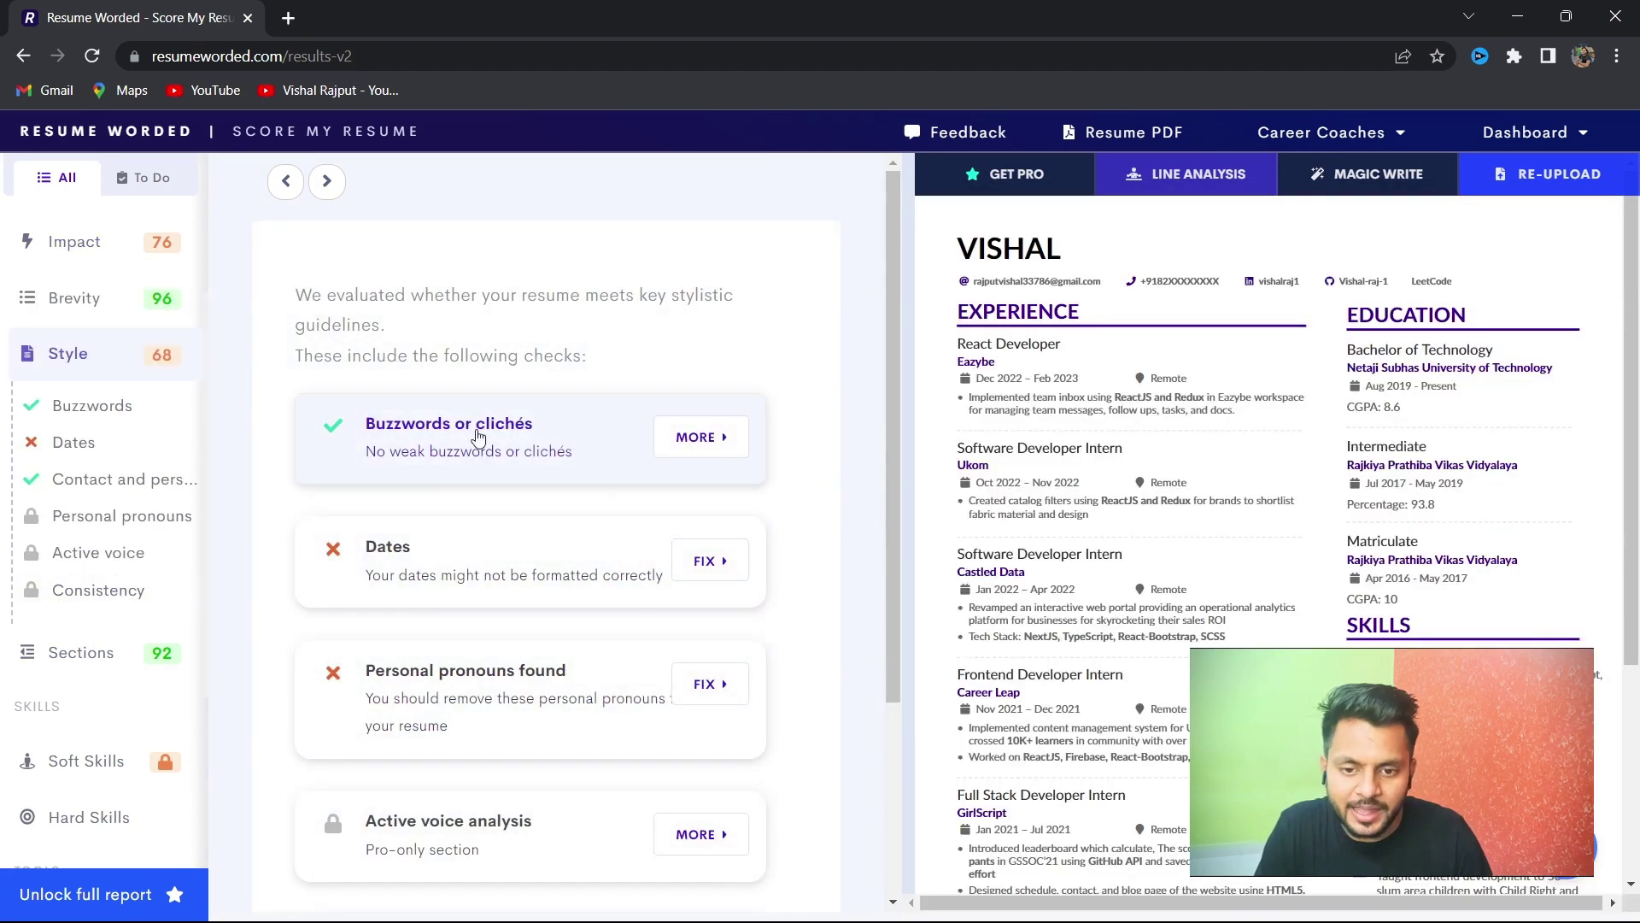
{"action": "scroll", "coordinate": [469, 735], "scroll_direction": "down", "scroll_amount": 3}
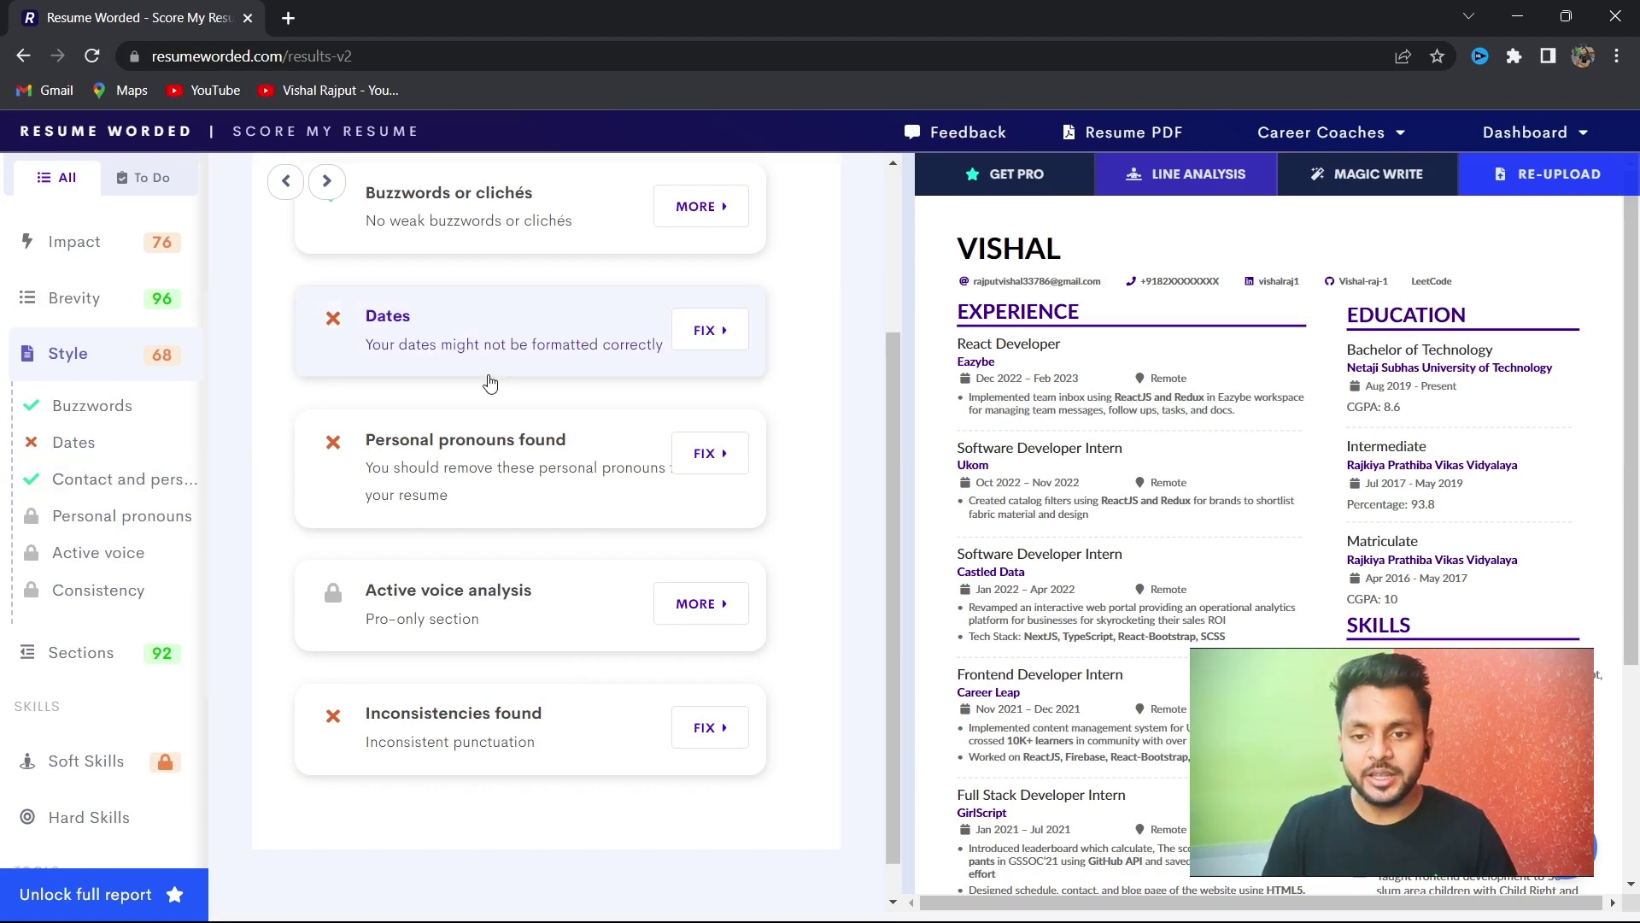
{"action": "scroll", "coordinate": [489, 382], "scroll_direction": "up", "scroll_amount": 3}
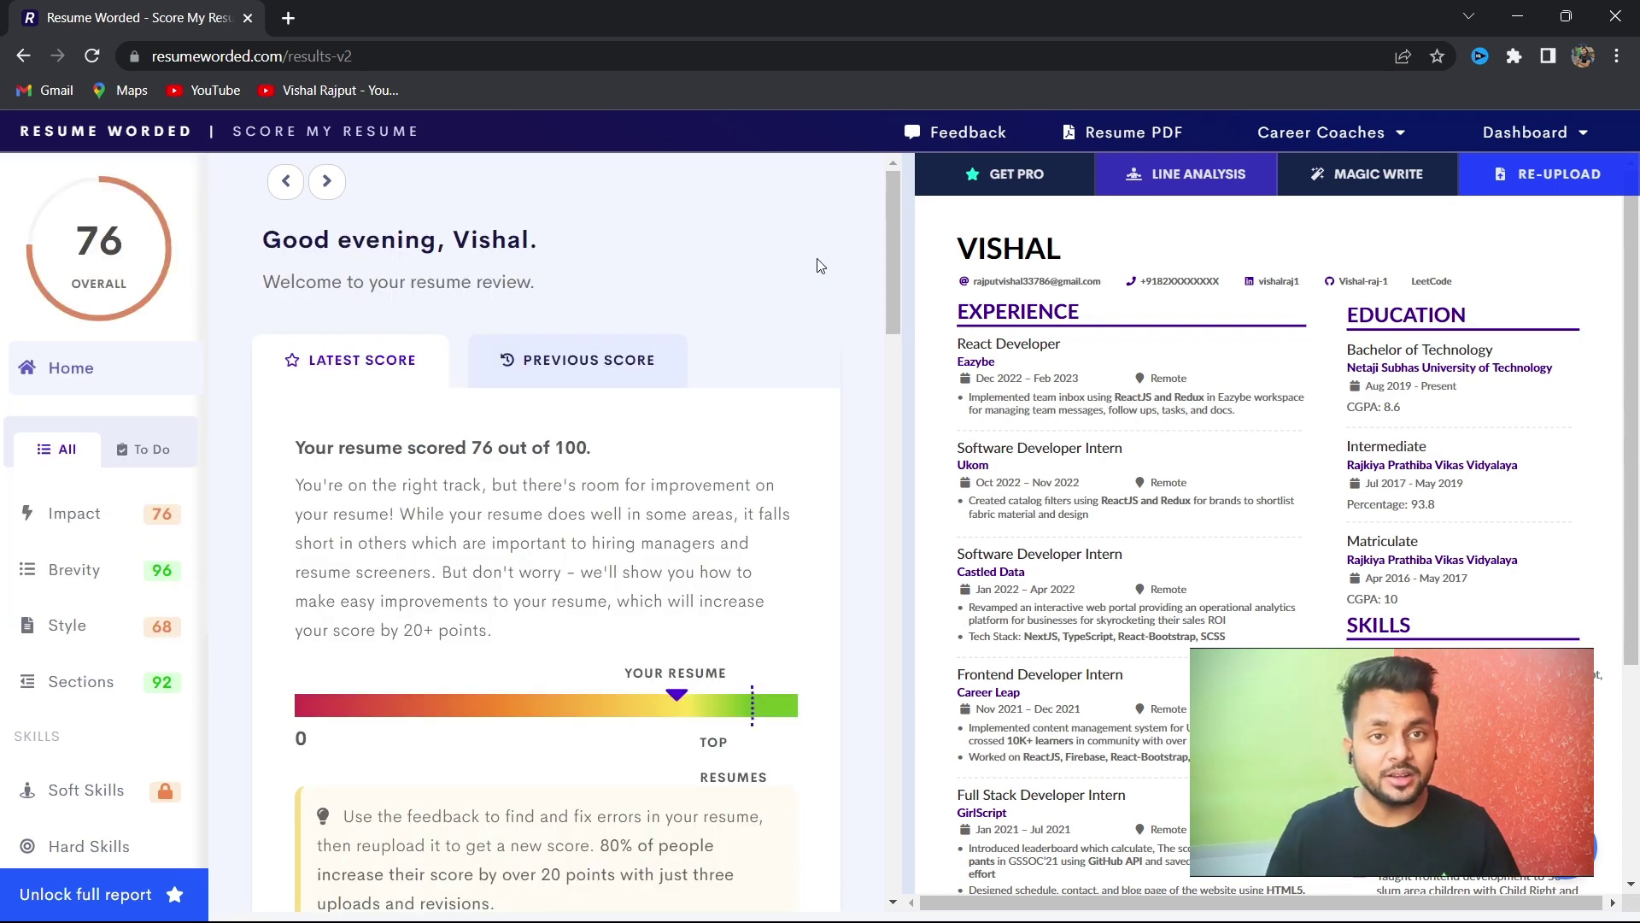
- Look at the Dashboard options, including Target your Resume and LinkedIn Optimization, and close the list
{"action": "left_click", "coordinate": [1534, 136]}
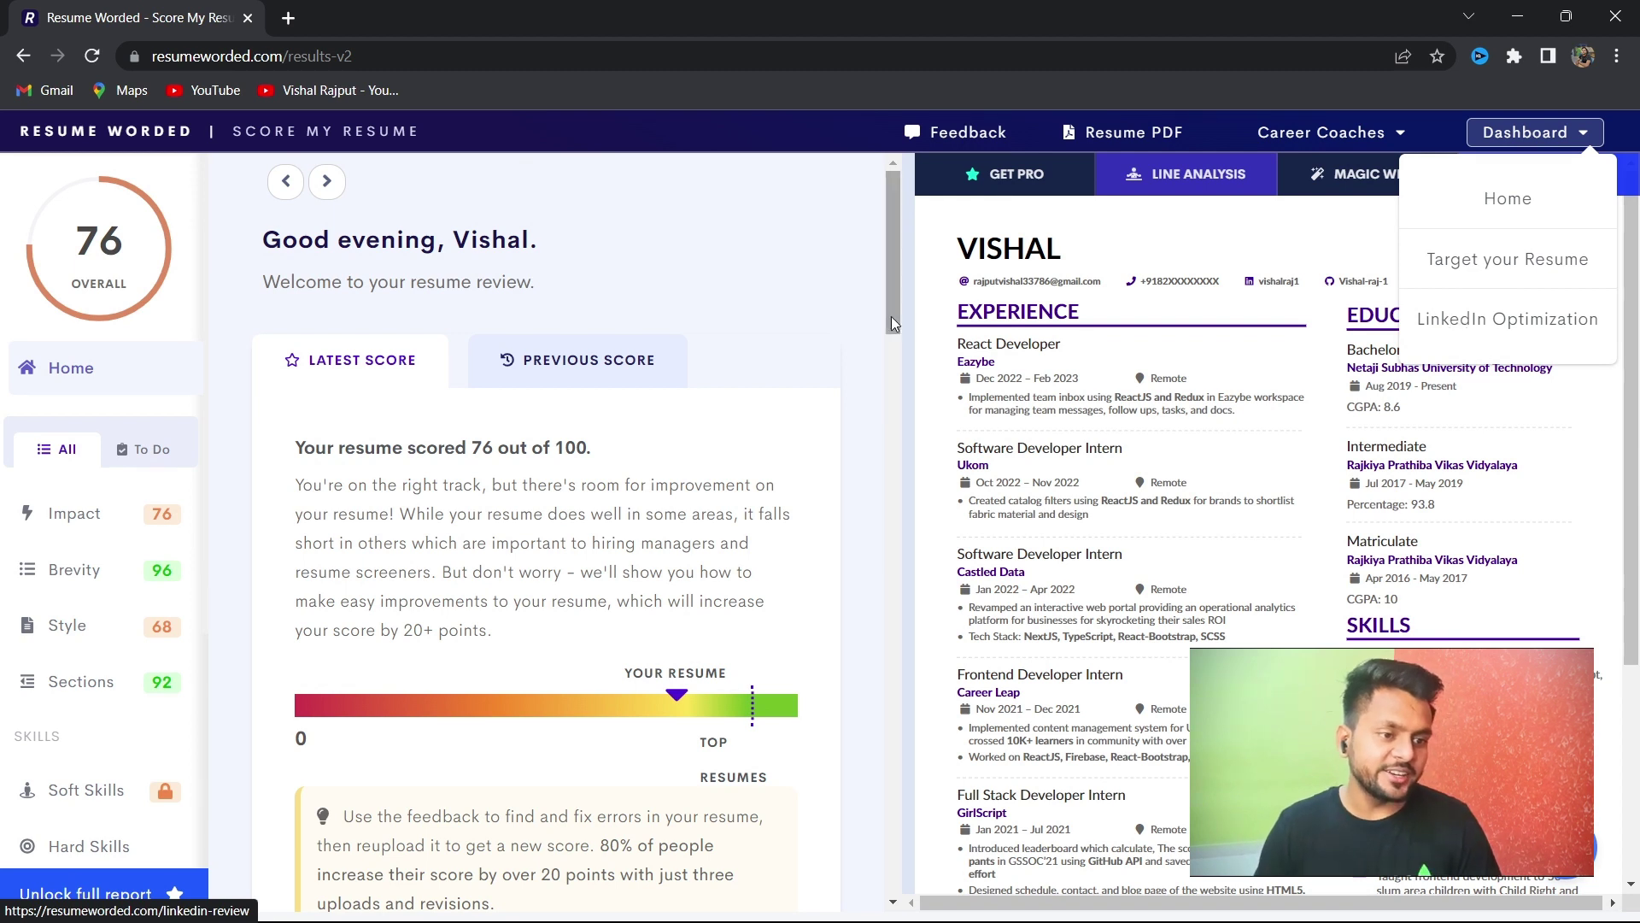
{"action": "left_click", "coordinate": [868, 325]}
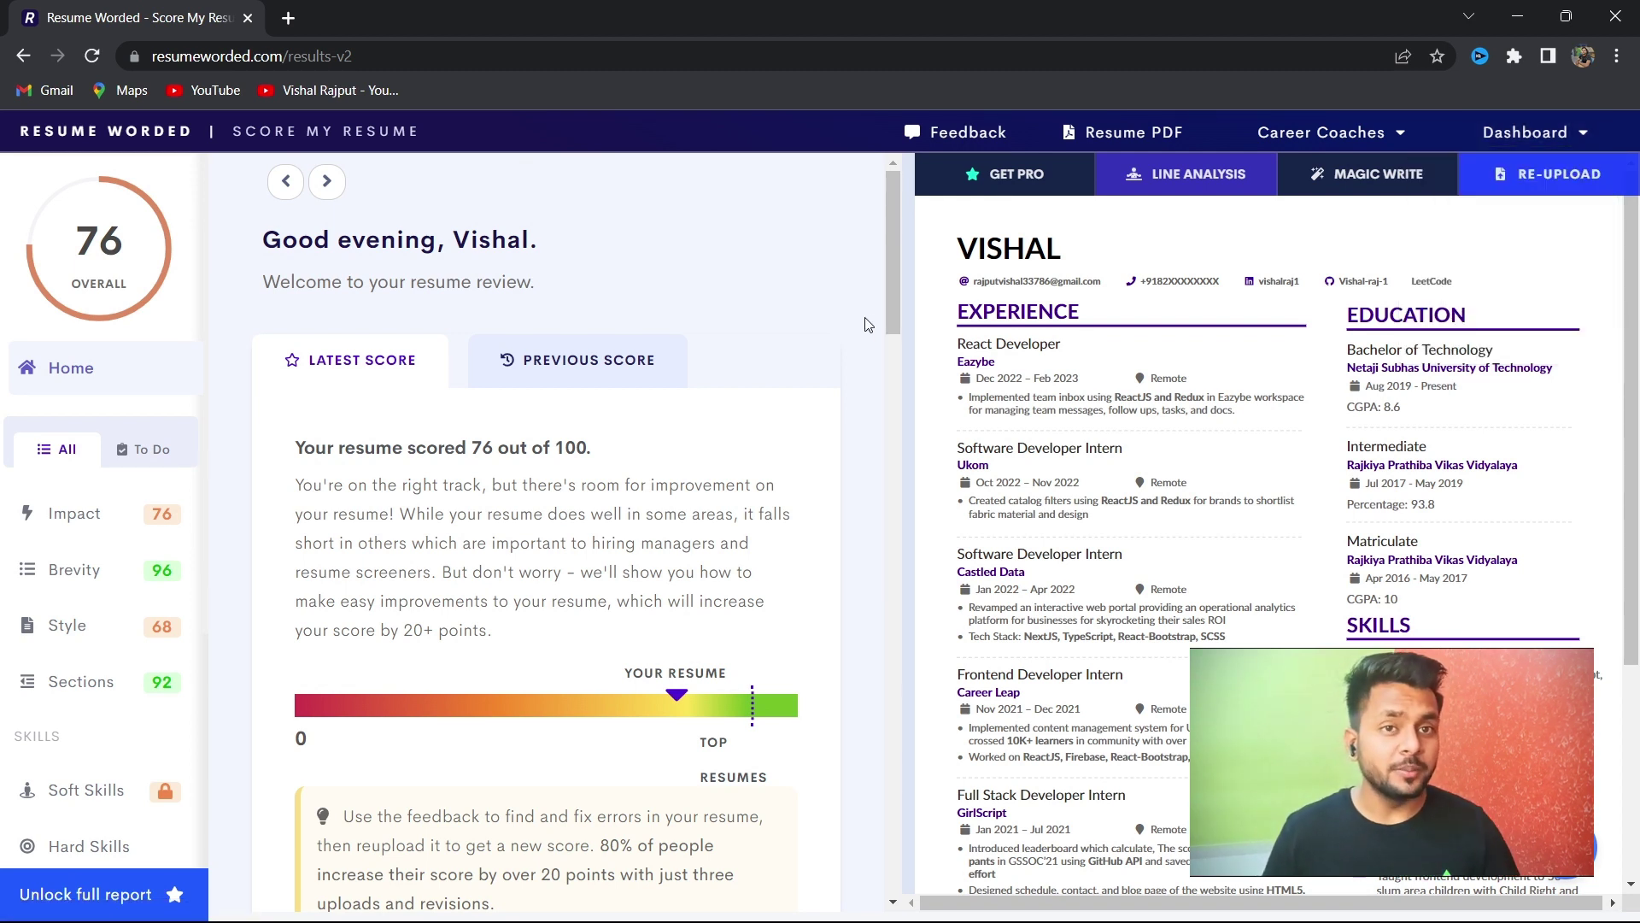